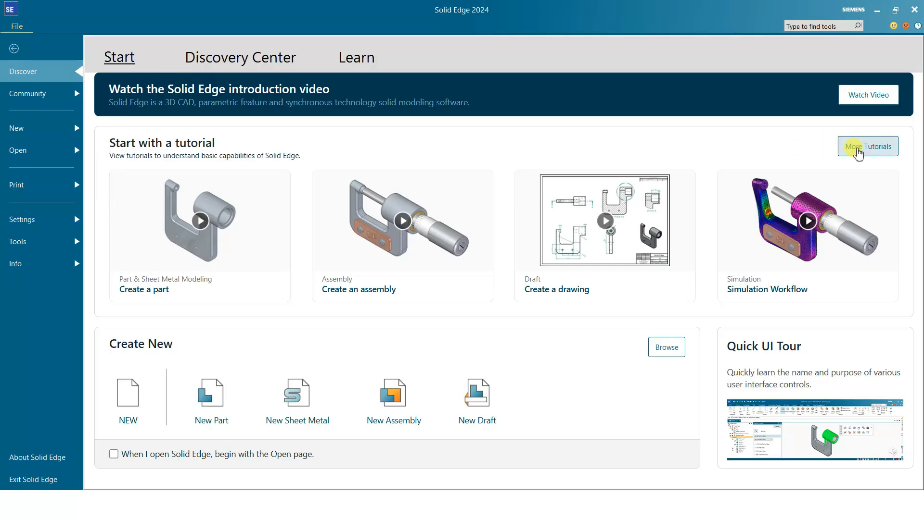
Look through the Community, New, Open, Print, Settings, Tools and Info pages and the command search.
{"action": "left_click", "coordinate": [42, 95]}
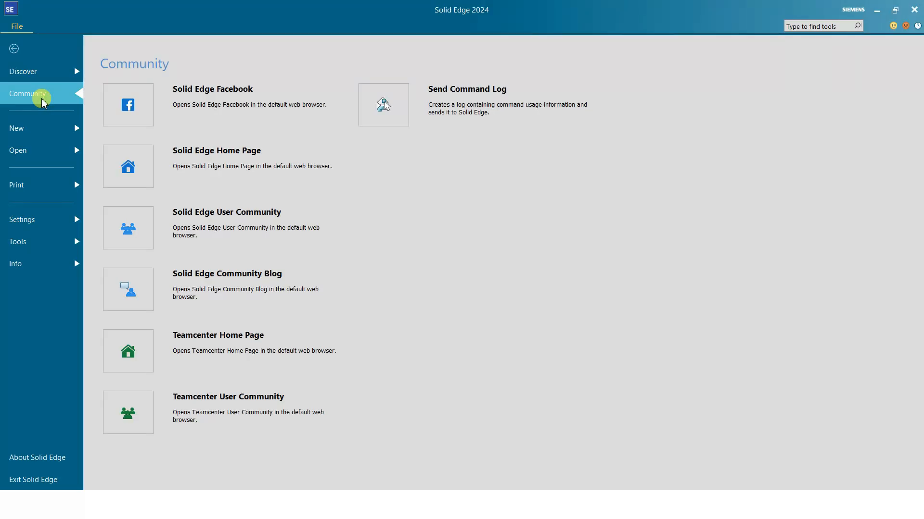
{"action": "left_click", "coordinate": [36, 134]}
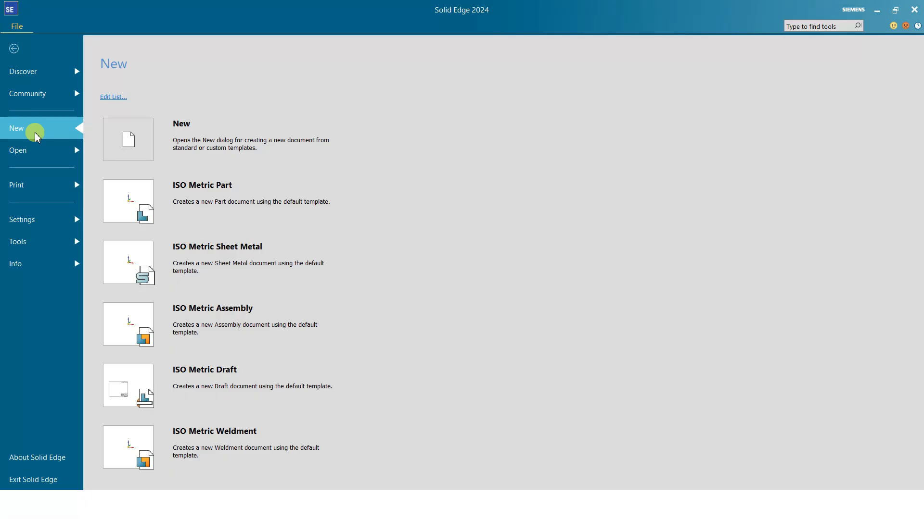
{"action": "left_click", "coordinate": [40, 151]}
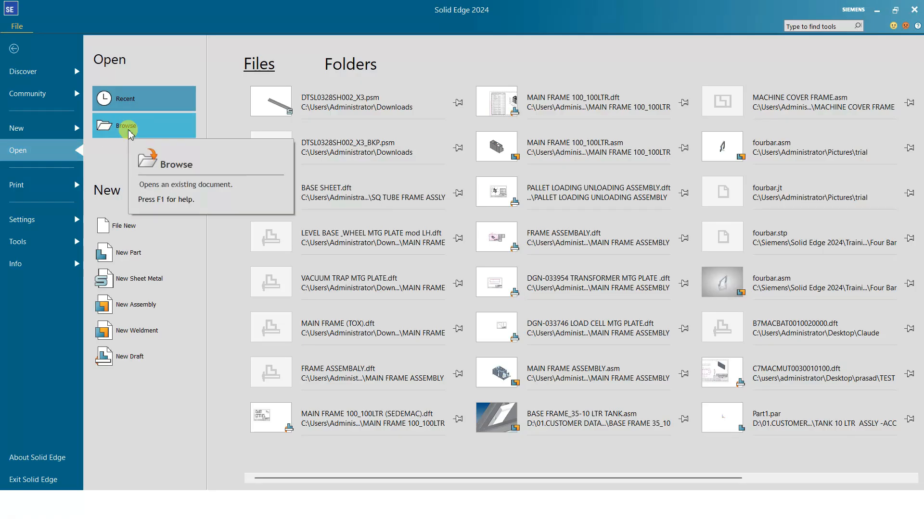
{"action": "left_click", "coordinate": [30, 187]}
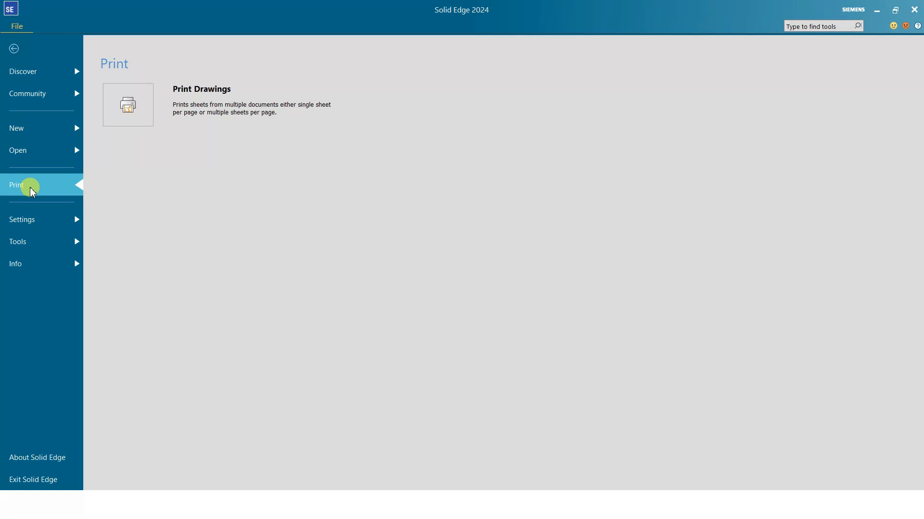
{"action": "left_click", "coordinate": [39, 224]}
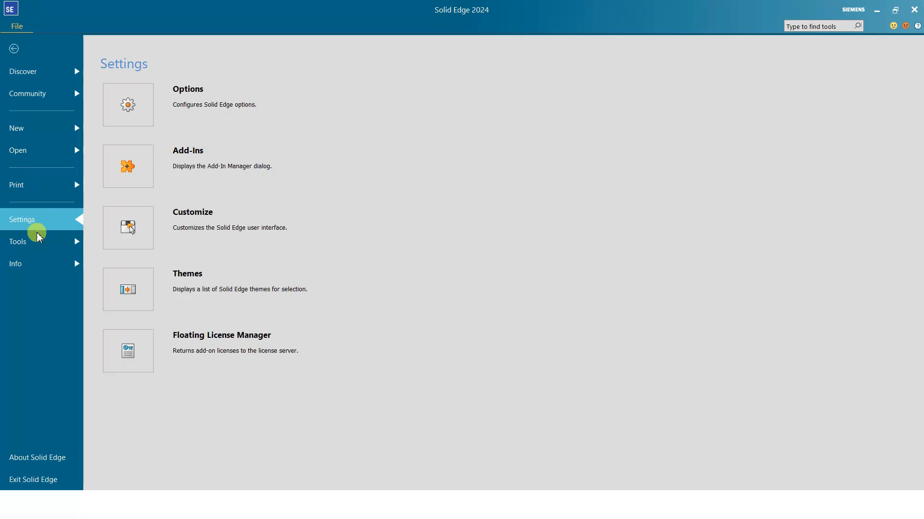
{"action": "left_click", "coordinate": [40, 244]}
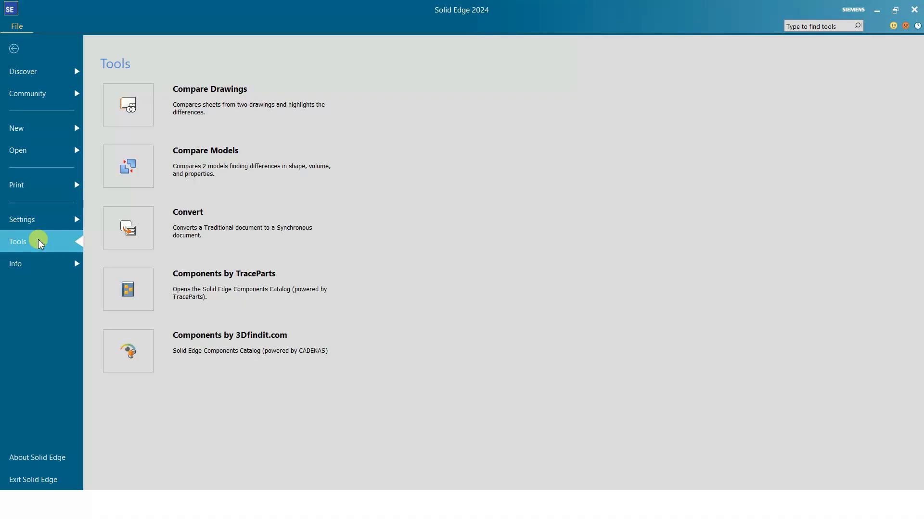
{"action": "left_click", "coordinate": [42, 259]}
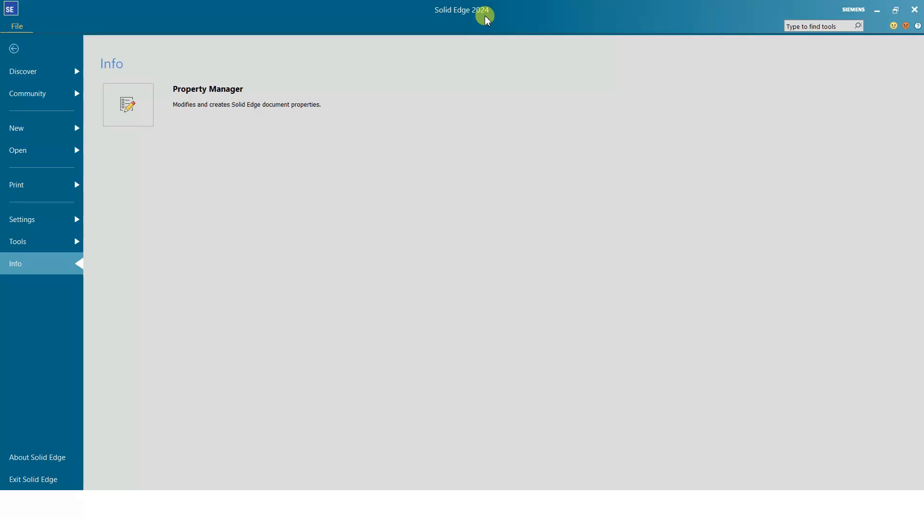
{"action": "left_click", "coordinate": [811, 25]}
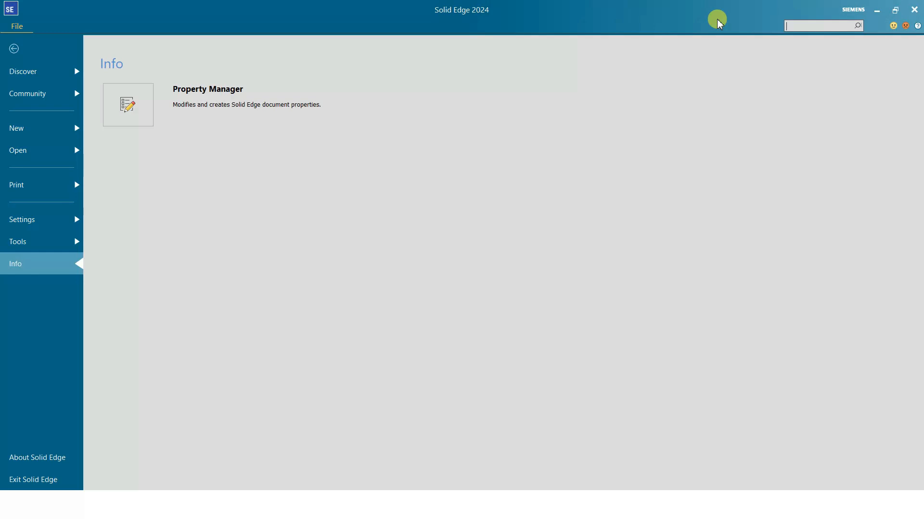
{"action": "left_click", "coordinate": [35, 130]}
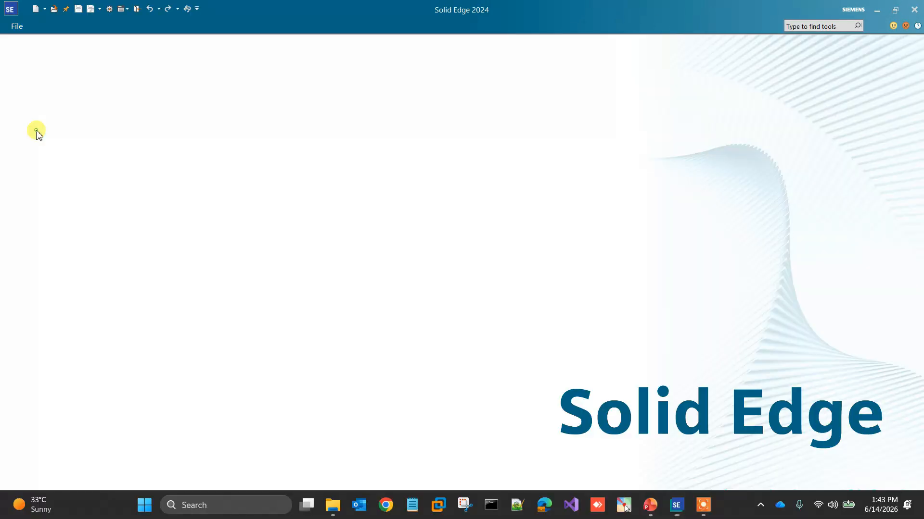
Examine the ISO Metric standard templates for part, sheet metal, weldment, assembly and draft documents without creating one.
{"action": "left_click", "coordinate": [15, 34]}
{"action": "left_click", "coordinate": [23, 125]}
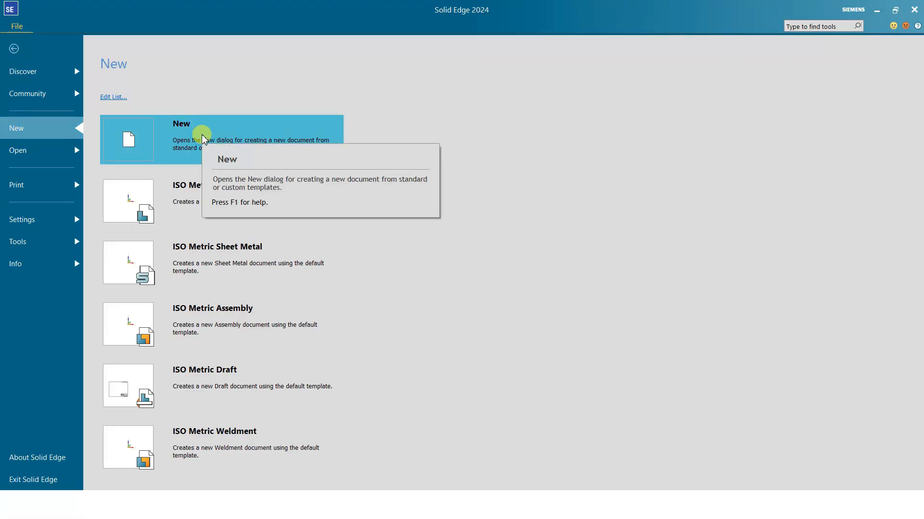
{"action": "mouse_move", "coordinate": [201, 200]}
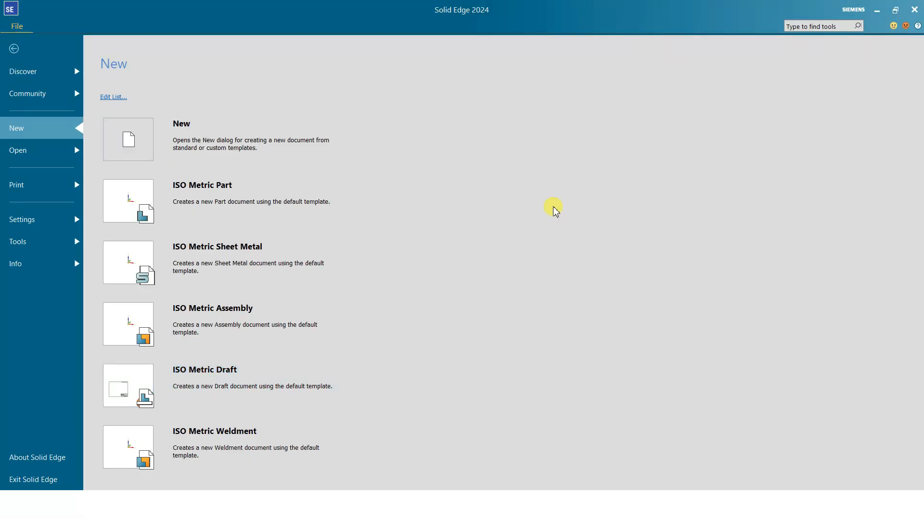
{"action": "left_click", "coordinate": [195, 144]}
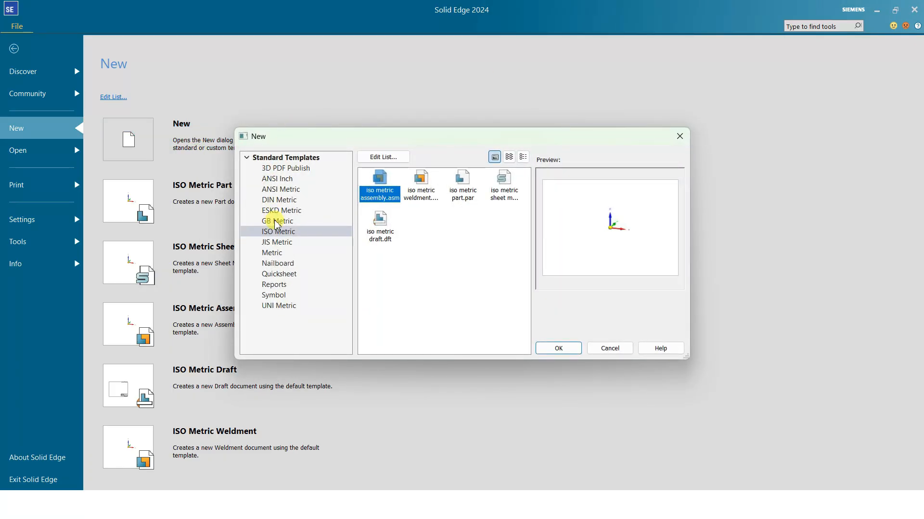
{"action": "left_click", "coordinate": [279, 233]}
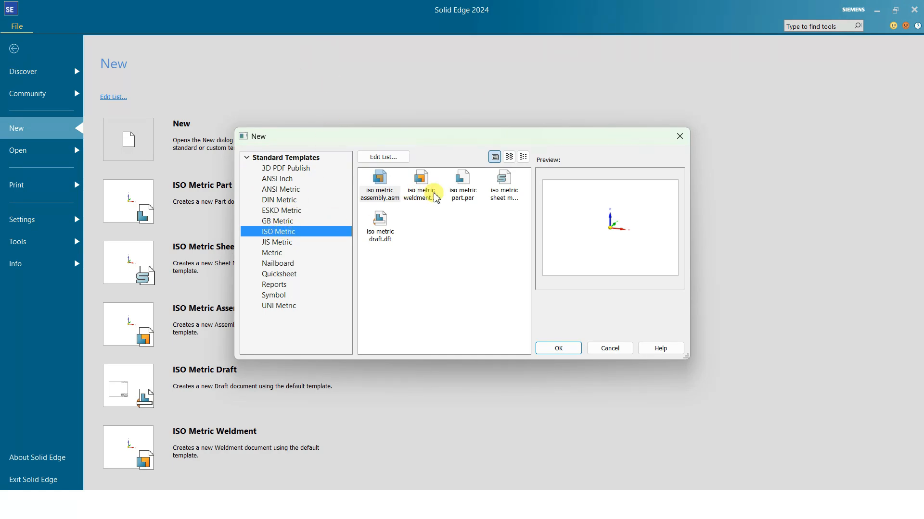
{"action": "left_click", "coordinate": [461, 184]}
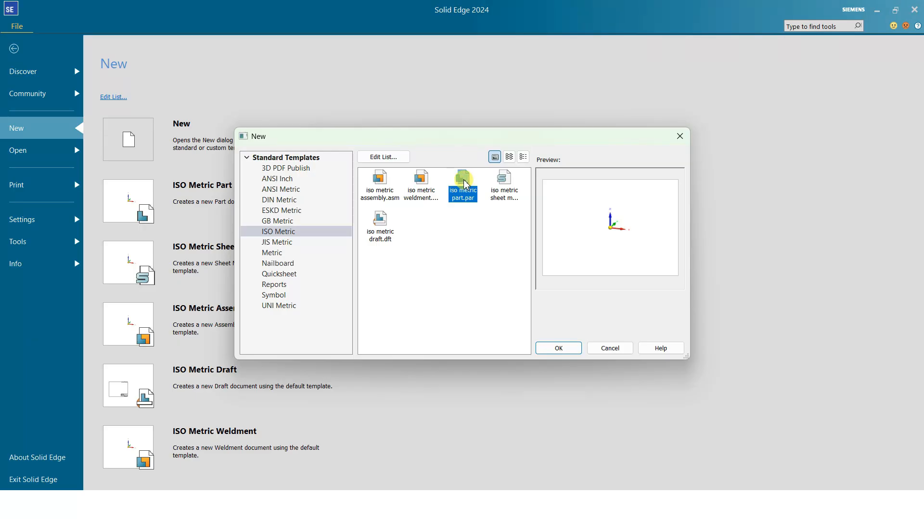
{"action": "left_click", "coordinate": [502, 193]}
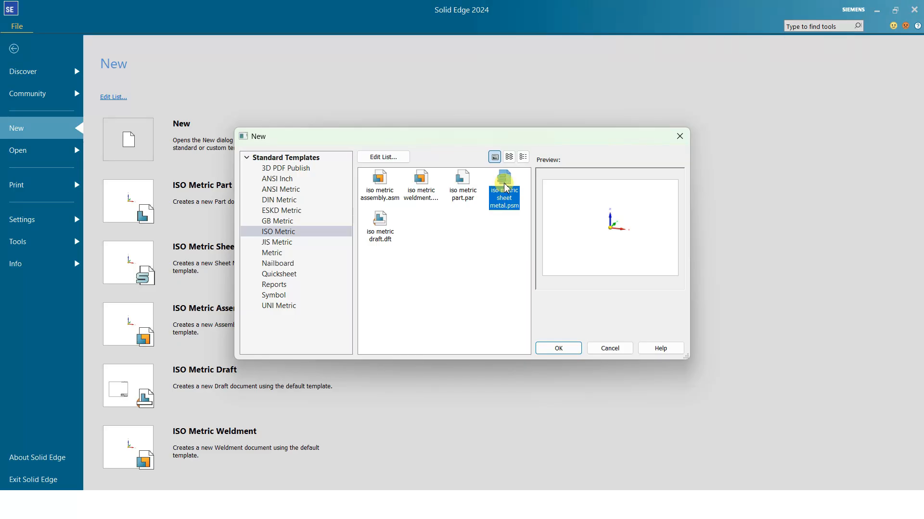
{"action": "left_click", "coordinate": [424, 184]}
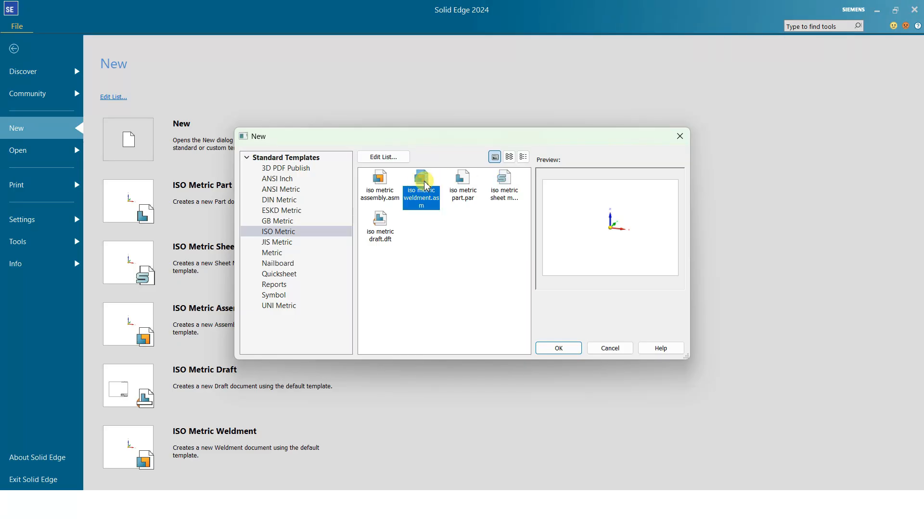
{"action": "left_click", "coordinate": [381, 185]}
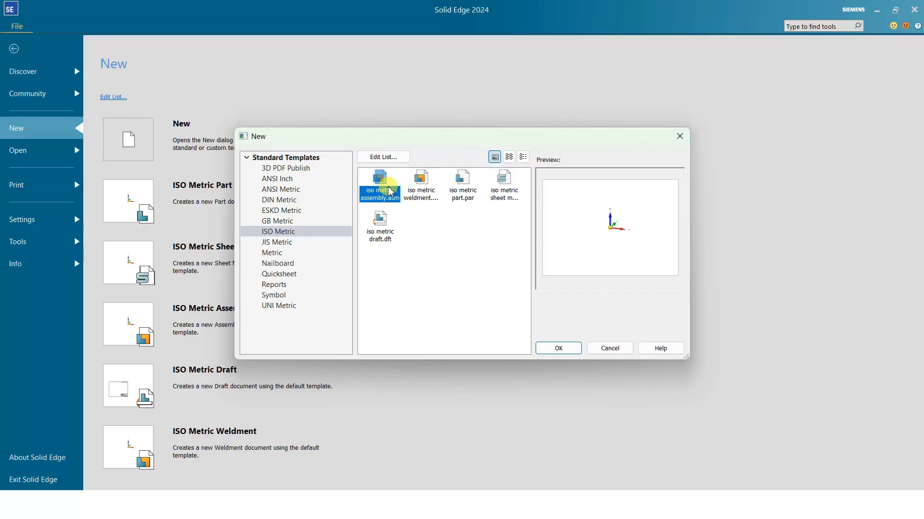
{"action": "left_click", "coordinate": [381, 230]}
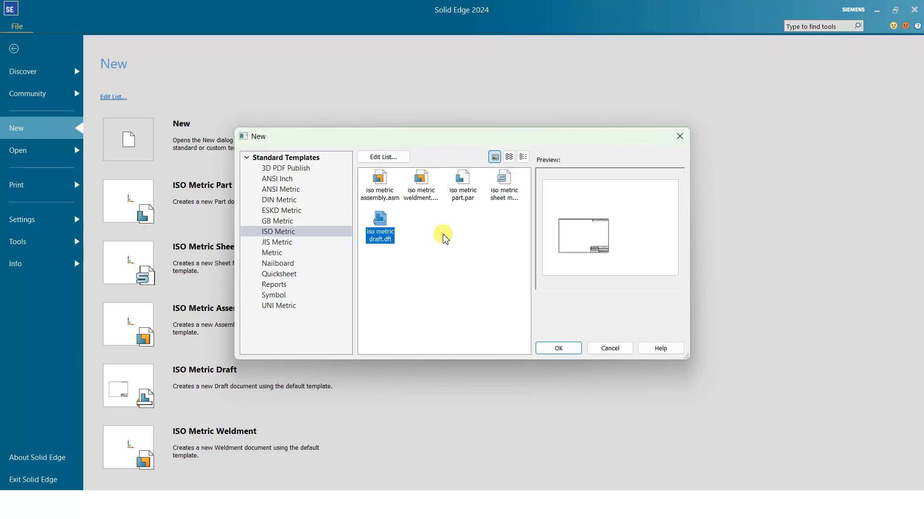
{"action": "left_click", "coordinate": [459, 182]}
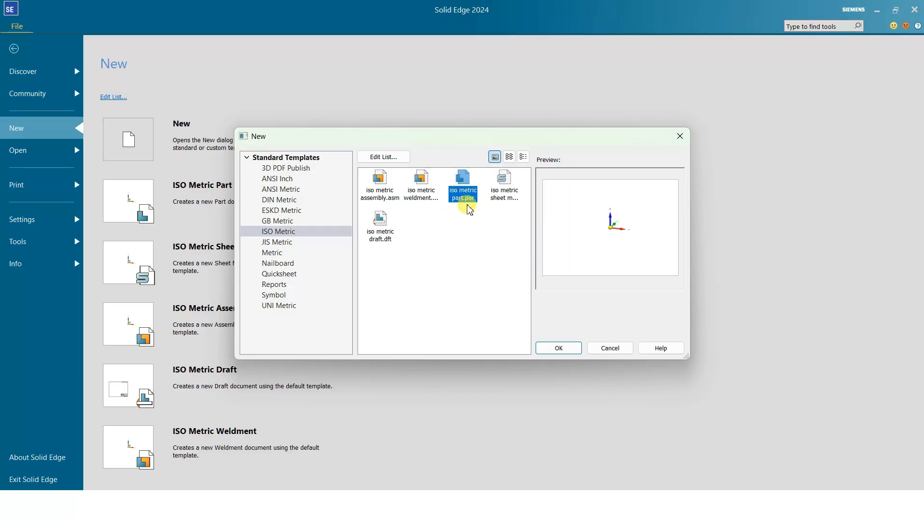
{"action": "left_click", "coordinate": [609, 347]}
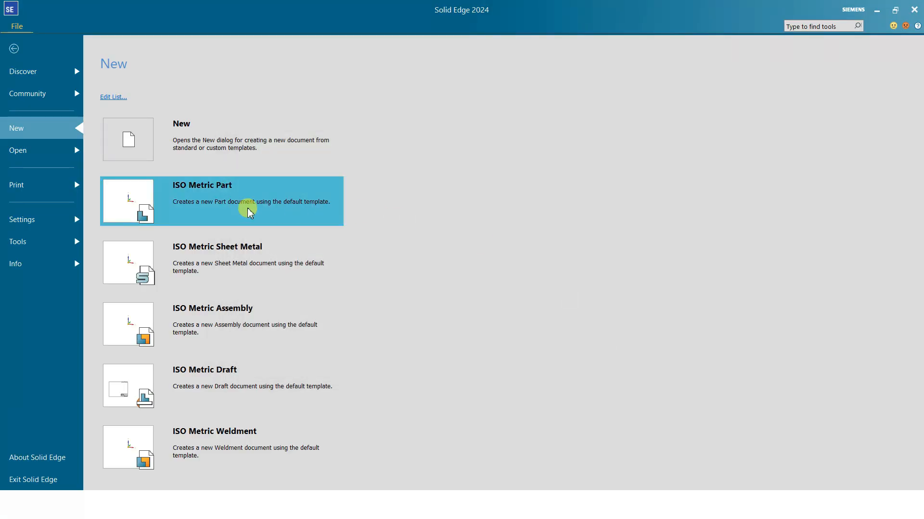
Create a new part document from the default ISO Metric Part template.
{"action": "left_click", "coordinate": [225, 206]}
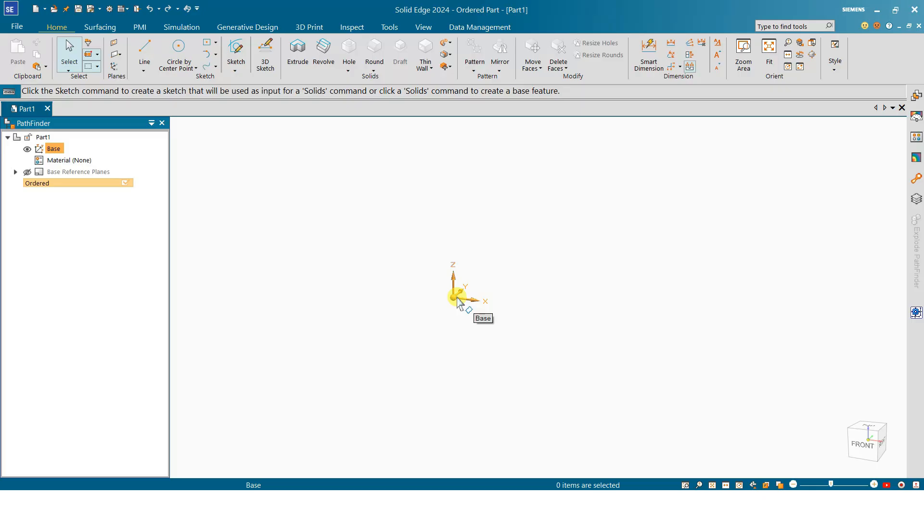
Inspect the new part's material choices, base reference planes and the option for transitioning from ordered to synchronous modeling.
{"action": "left_click", "coordinate": [69, 164]}
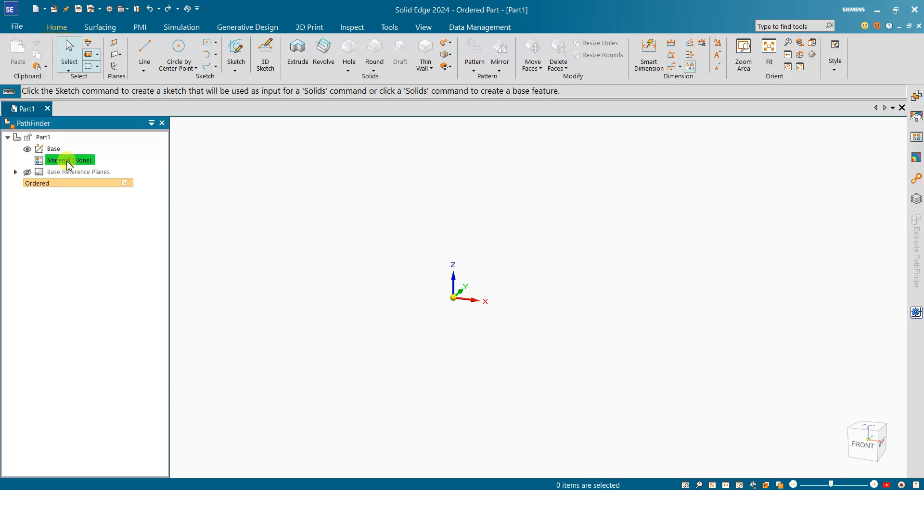
{"action": "right_click", "coordinate": [69, 164]}
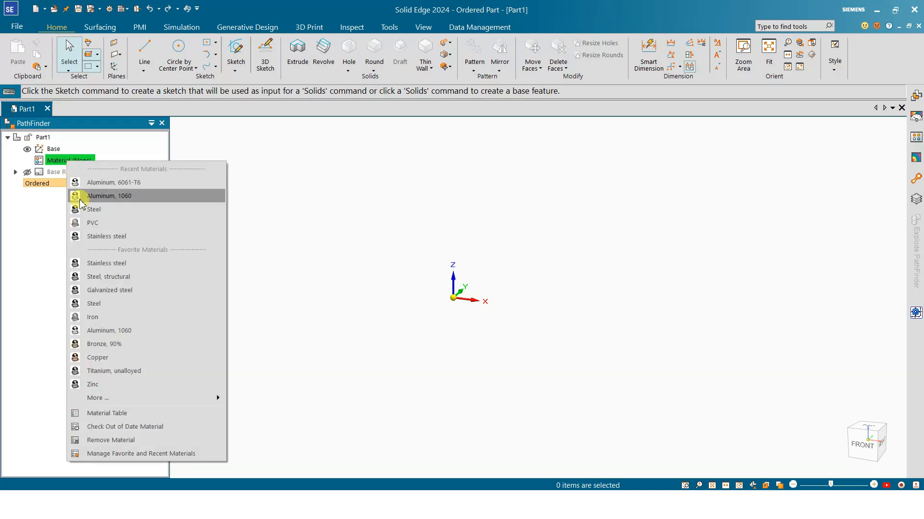
{"action": "left_click", "coordinate": [337, 198]}
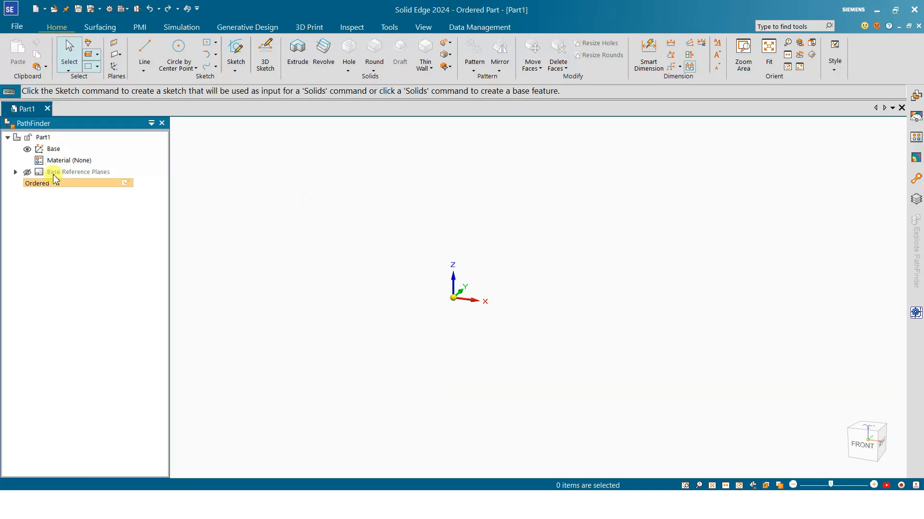
{"action": "left_click", "coordinate": [27, 172]}
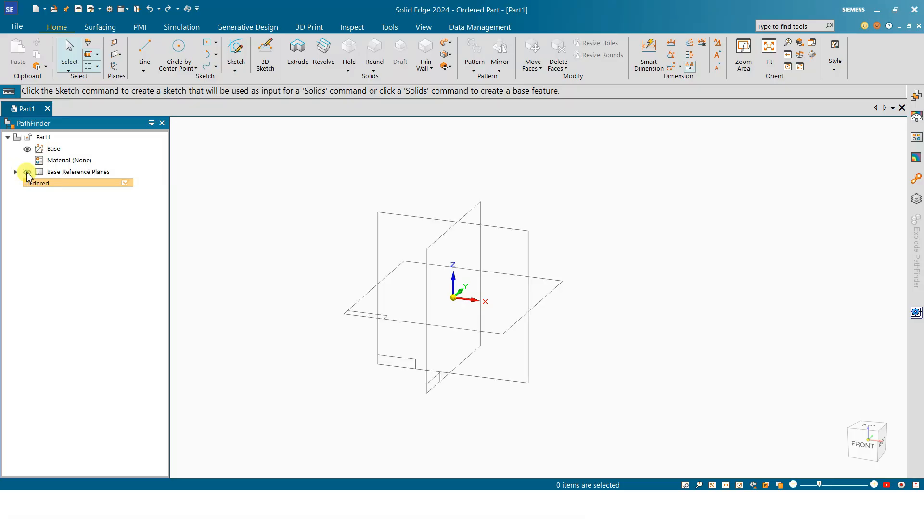
{"action": "left_click", "coordinate": [26, 172]}
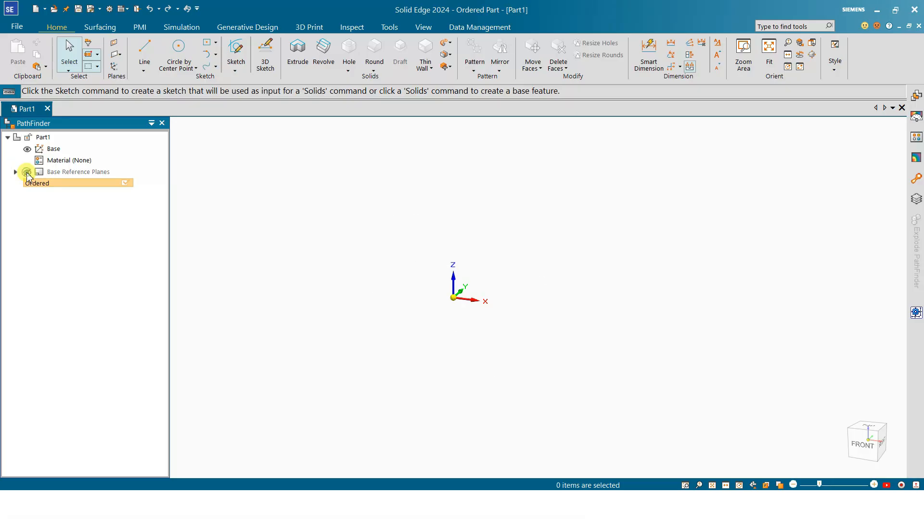
{"action": "right_click", "coordinate": [62, 186]}
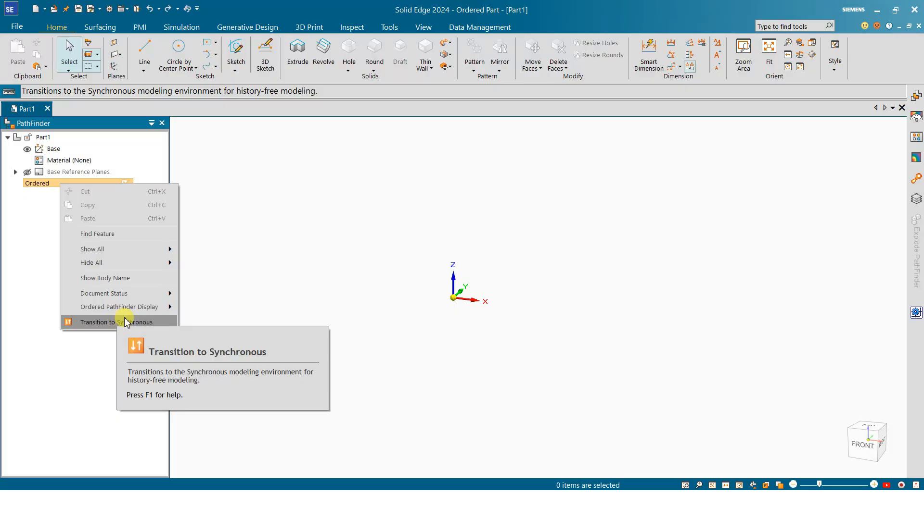
{"action": "left_click", "coordinate": [297, 206]}
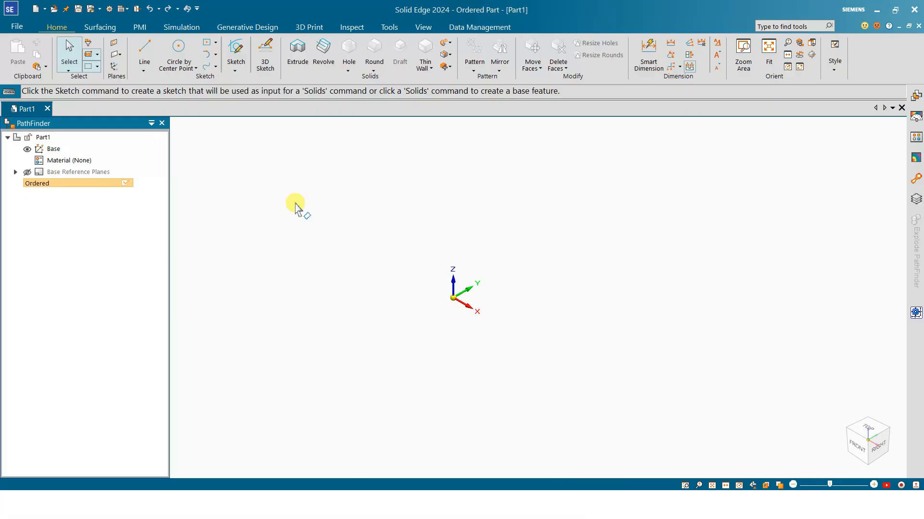
Start a sketch on the horizontal (XY) base reference plane using the Coincident Plane option.
{"action": "left_click", "coordinate": [238, 51]}
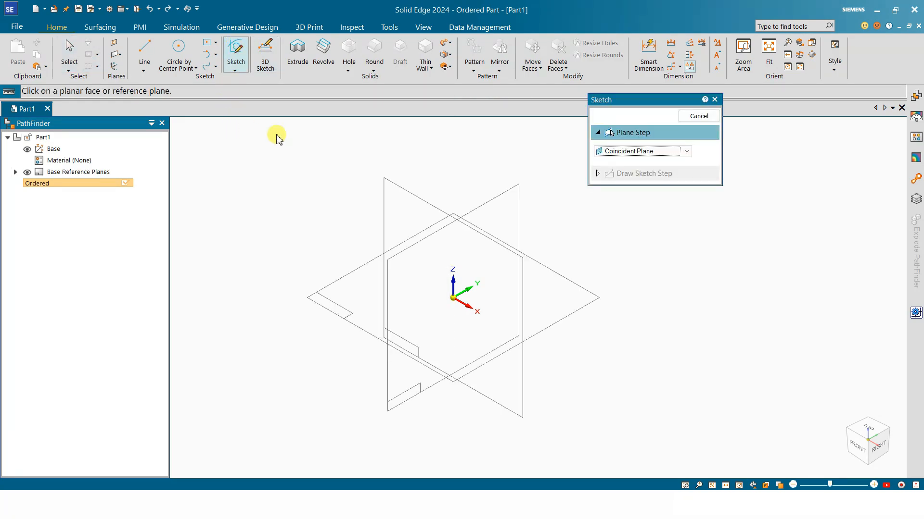
{"action": "left_click_drag", "start_coordinate": [657, 99], "coordinate": [747, 163]}
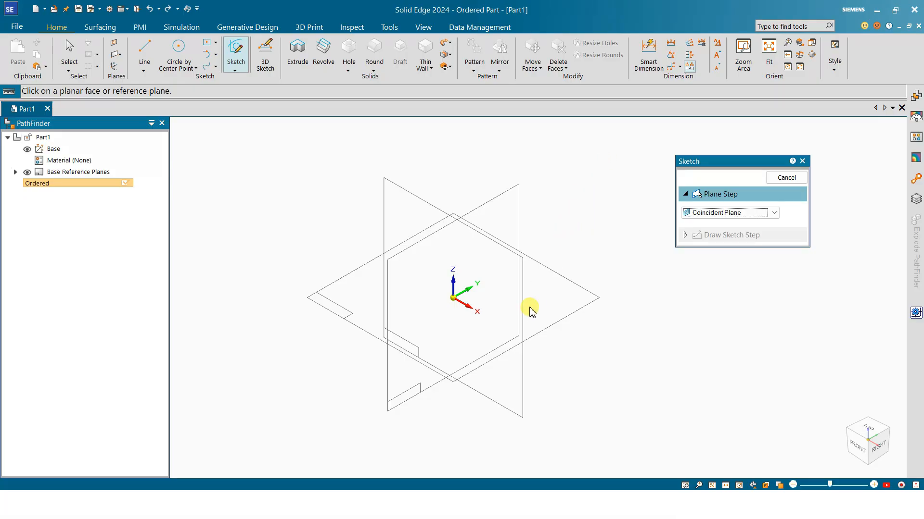
{"action": "left_click", "coordinate": [573, 286]}
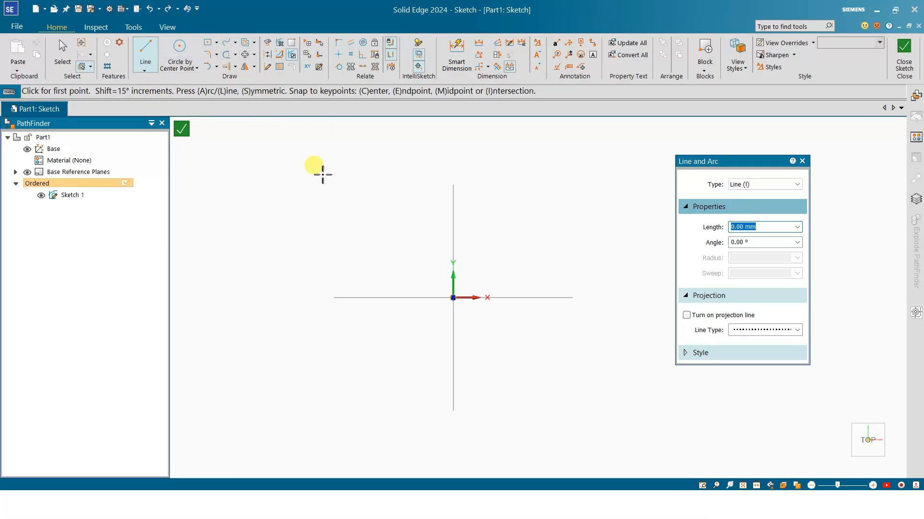
Sketch a closed trapezoid with four lines above the origin, its longer horizontal base about 206 mm long and at the bottom.
{"action": "scroll", "coordinate": [308, 178], "scroll_direction": "down", "scroll_amount": 2}
{"action": "scroll", "coordinate": [289, 226], "scroll_direction": "down", "scroll_amount": 1}
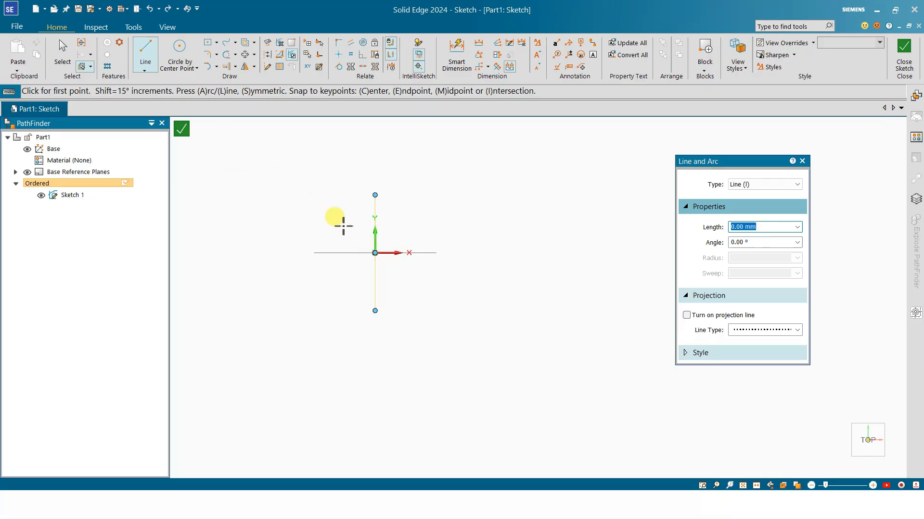
{"action": "left_click", "coordinate": [315, 143]}
{"action": "left_click", "coordinate": [431, 143]}
{"action": "left_click", "coordinate": [482, 198]}
{"action": "left_click", "coordinate": [261, 199]}
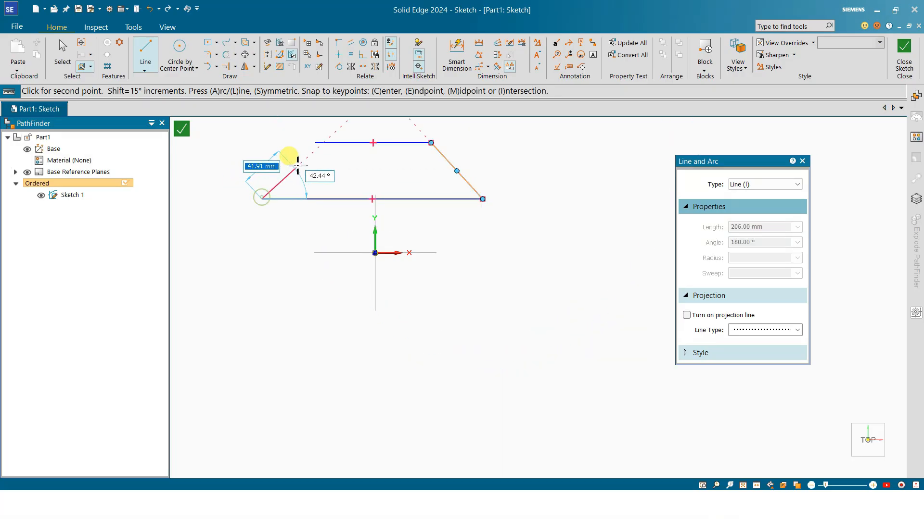
{"action": "left_click", "coordinate": [315, 143]}
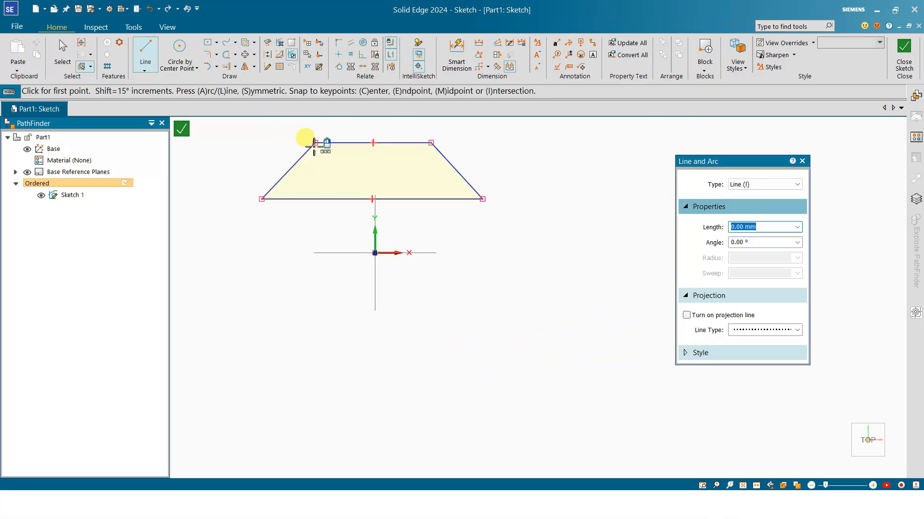
{"action": "key", "text": "Escape"}
{"action": "scroll", "coordinate": [368, 200], "scroll_direction": "up", "scroll_amount": 5}
{"action": "scroll", "coordinate": [384, 198], "scroll_direction": "down", "scroll_amount": 4}
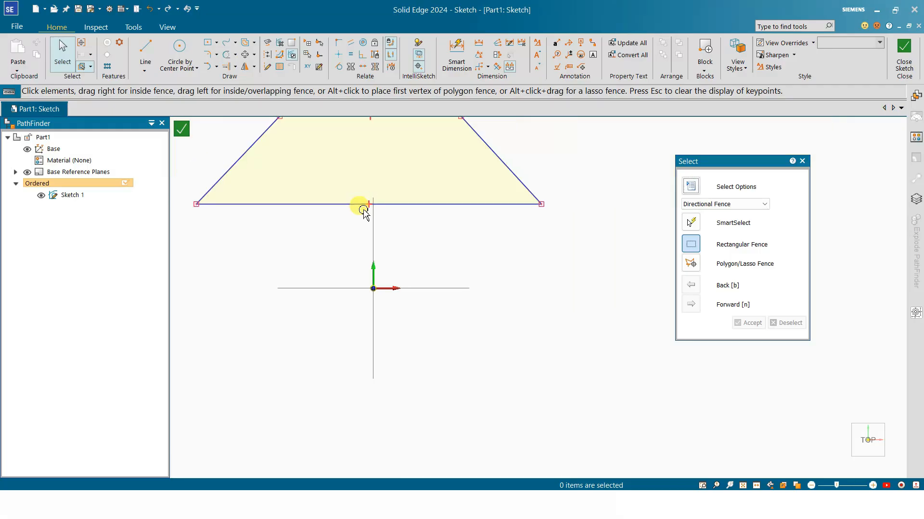
Reshape the trapezoid by moving its upper right corner down, leaving the slanted right side about 56 mm long.
{"action": "left_click", "coordinate": [433, 184]}
{"action": "key", "text": "Escape"}
{"action": "scroll", "coordinate": [415, 166], "scroll_direction": "up", "scroll_amount": 2}
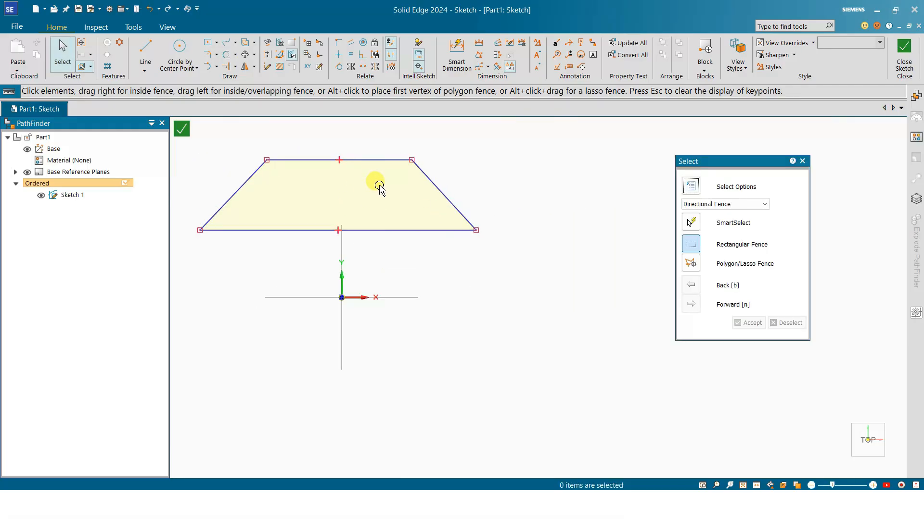
{"action": "left_click", "coordinate": [422, 172]}
{"action": "left_click_drag", "start_coordinate": [412, 162], "coordinate": [421, 179]}
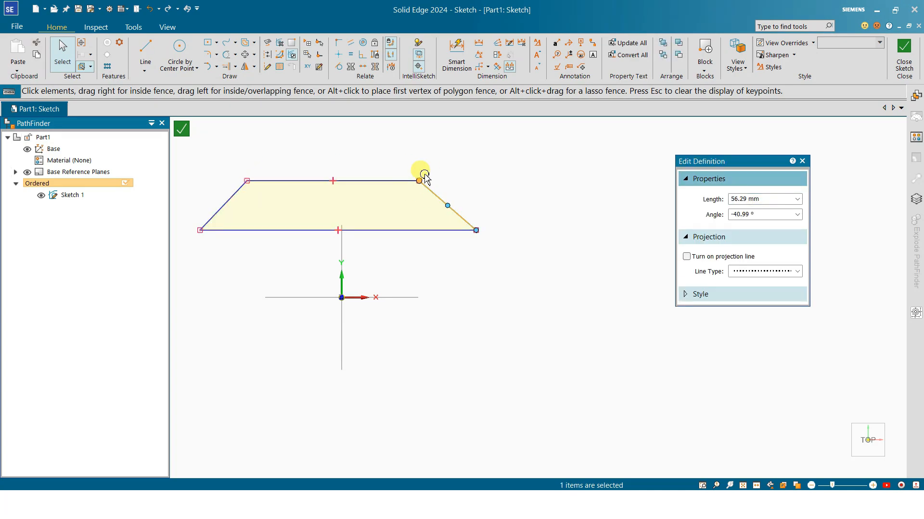
{"action": "key", "text": "Escape"}
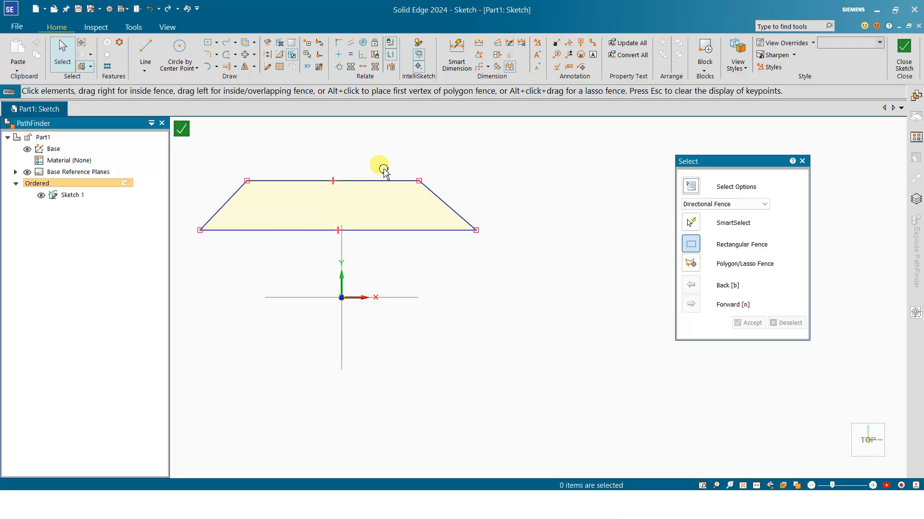
Delete the whole trapezoid, including its relationships, from the sketch.
{"action": "scroll", "coordinate": [383, 169], "scroll_direction": "down", "scroll_amount": 2}
{"action": "mouse_move", "coordinate": [224, 155]}
{"action": "left_mouse_down"}
{"action": "mouse_move", "coordinate": [421, 238]}
{"action": "mouse_move", "coordinate": [495, 236]}
{"action": "left_mouse_up"}
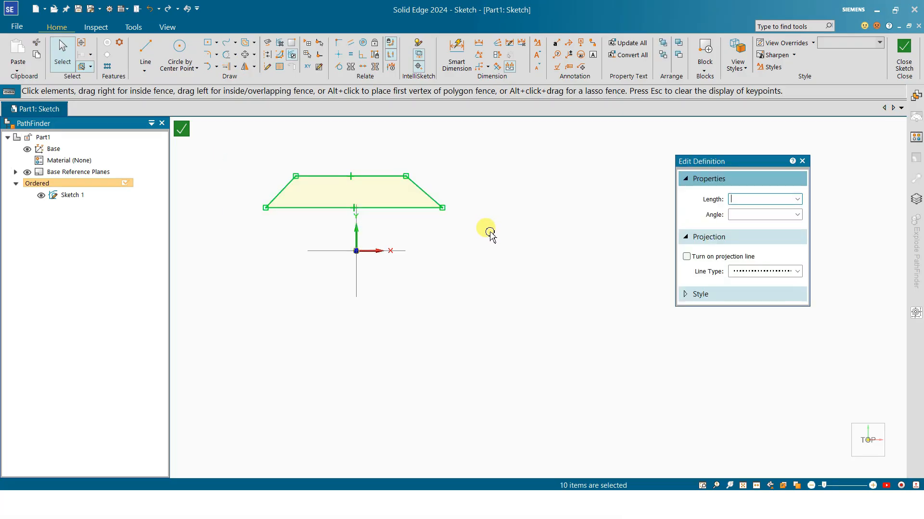
{"action": "key", "text": "Delete"}
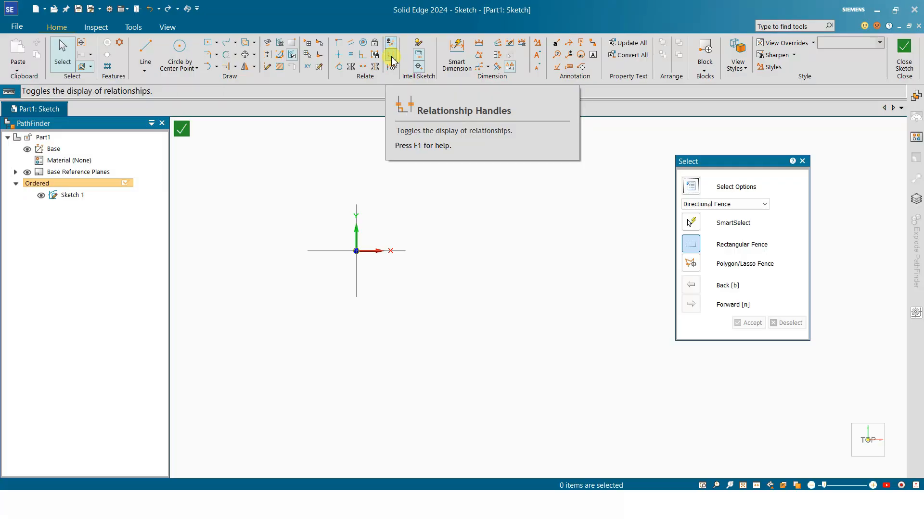
{"action": "left_click", "coordinate": [420, 67]}
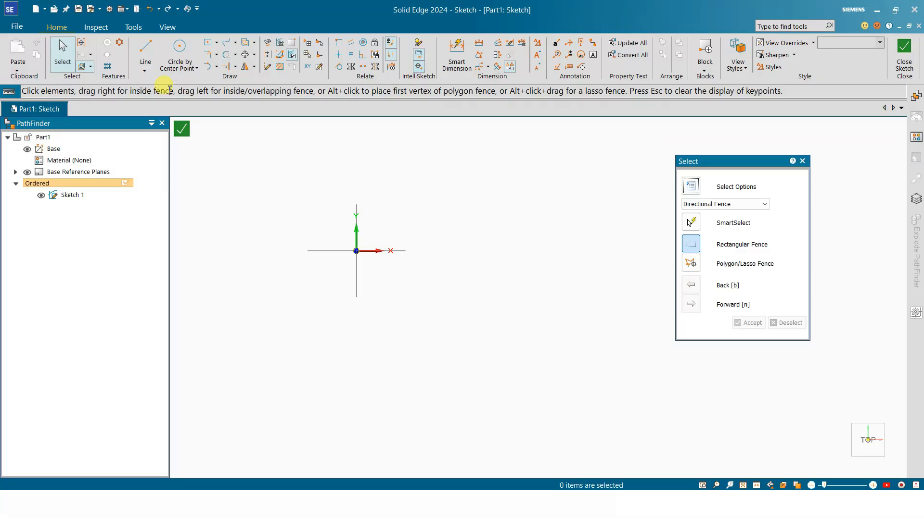
Sketch a closed L-shaped profile with six lines starting at the origin, its long vertical side about 117 mm high.
{"action": "left_click", "coordinate": [150, 70]}
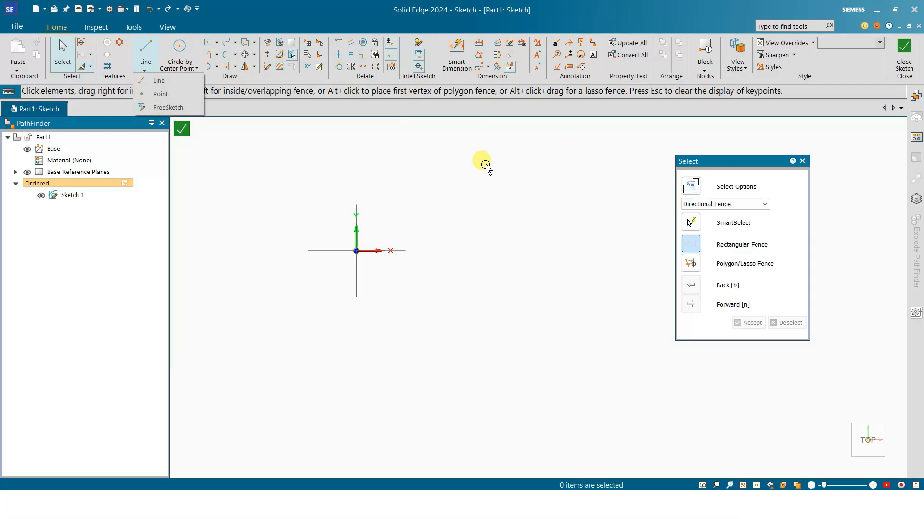
{"action": "left_click", "coordinate": [153, 81]}
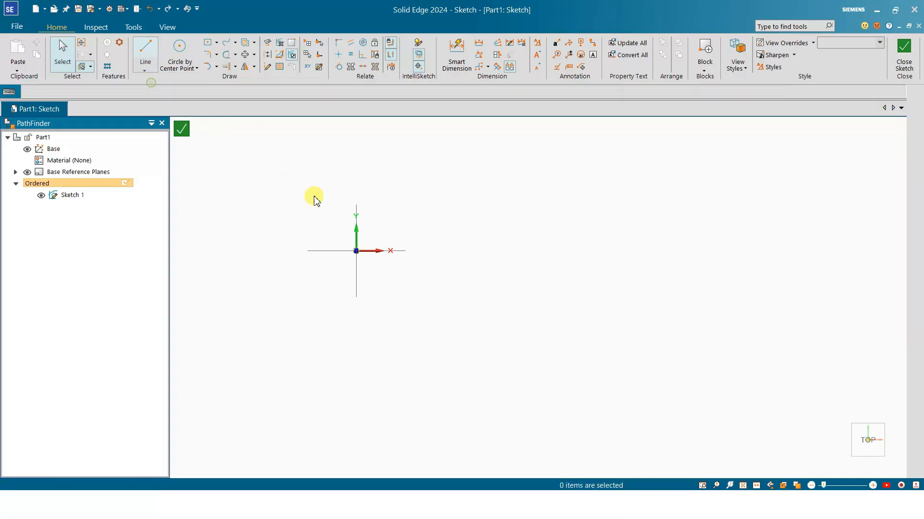
{"action": "left_click", "coordinate": [356, 251]}
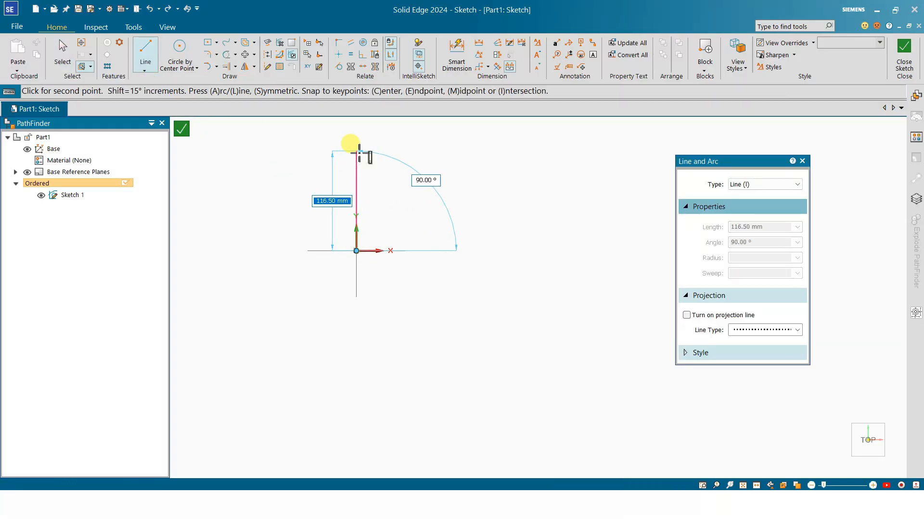
{"action": "left_click", "coordinate": [356, 151]}
{"action": "left_click", "coordinate": [421, 151]}
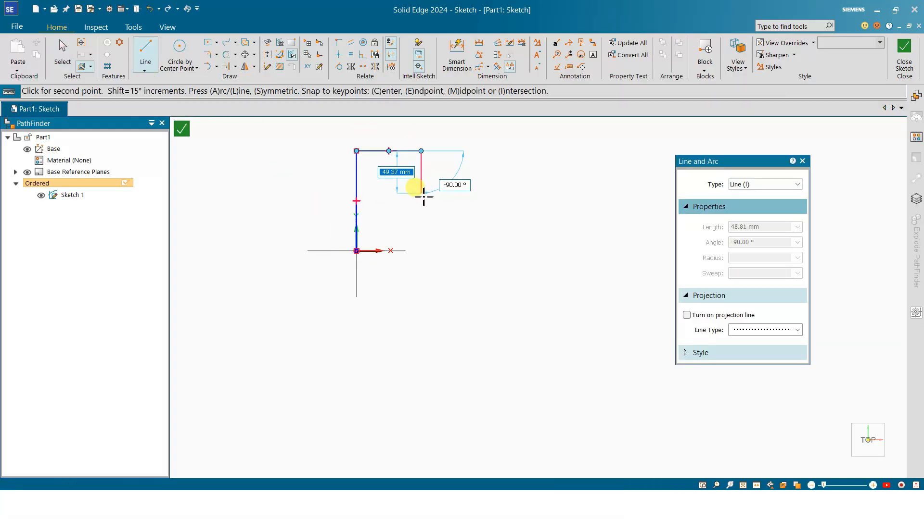
{"action": "left_click", "coordinate": [421, 201]}
{"action": "left_click", "coordinate": [496, 200]}
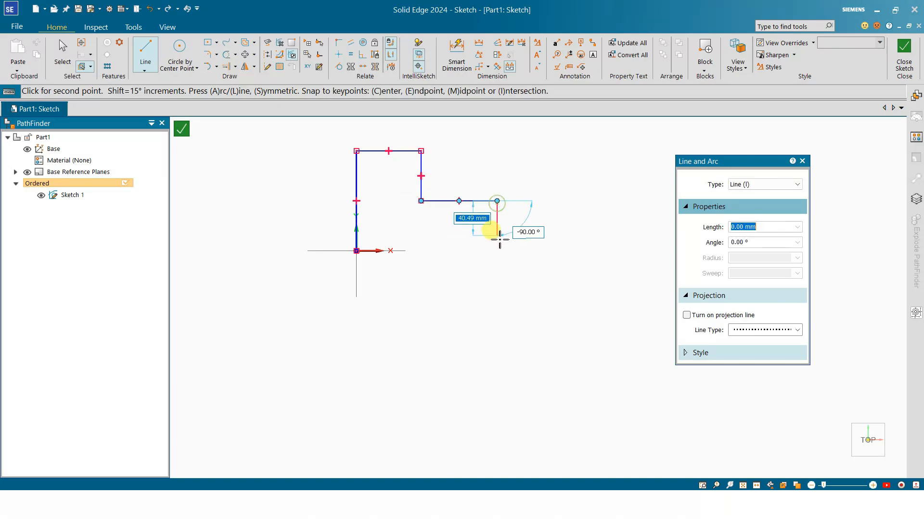
{"action": "left_click", "coordinate": [496, 251]}
{"action": "left_click", "coordinate": [356, 250]}
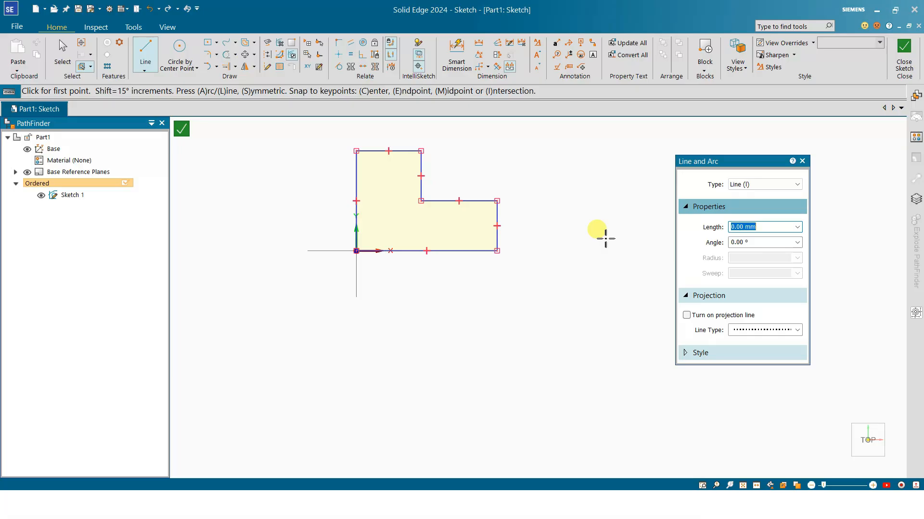
{"action": "key", "text": "Escape"}
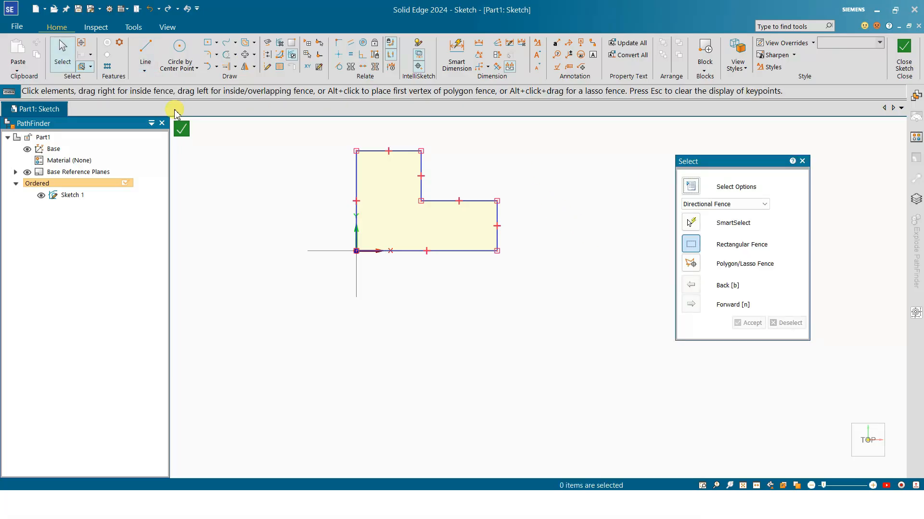
Place a sketch point outside the L-profile, in line with its top edge and its far vertical edge.
{"action": "left_click", "coordinate": [145, 70]}
{"action": "left_click", "coordinate": [159, 92]}
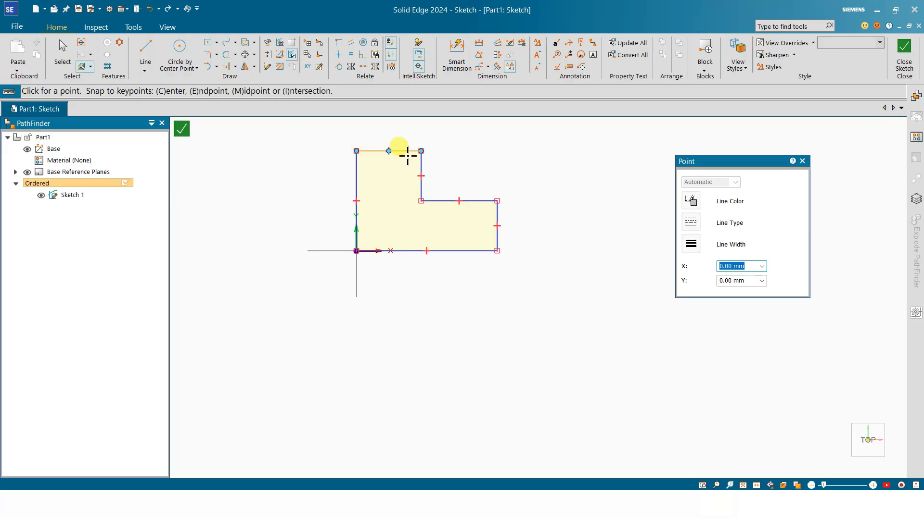
{"action": "left_click", "coordinate": [498, 152]}
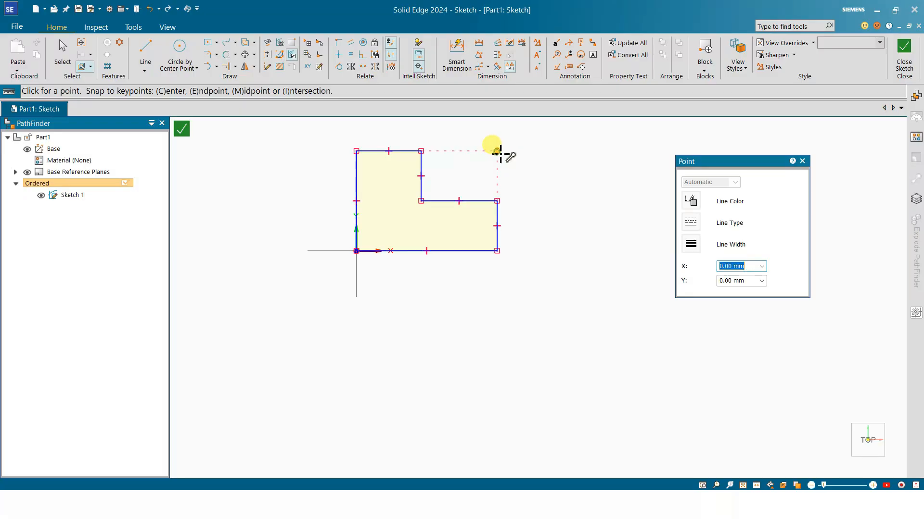
{"action": "key", "text": "Escape"}
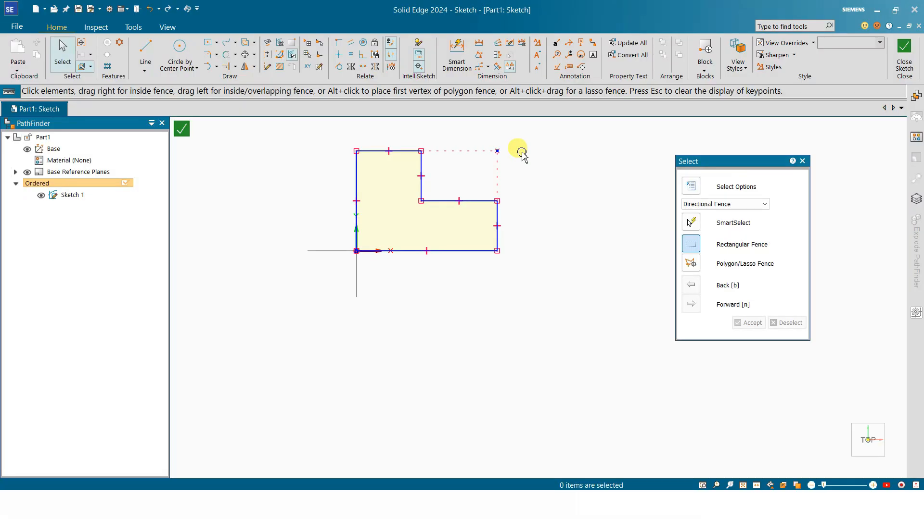
Try FreeSketch by drawing freehand lines, arcs and a rectangle below the L-profile, and delete the resulting shapes.
{"action": "left_click", "coordinate": [144, 71]}
{"action": "left_click", "coordinate": [168, 107]}
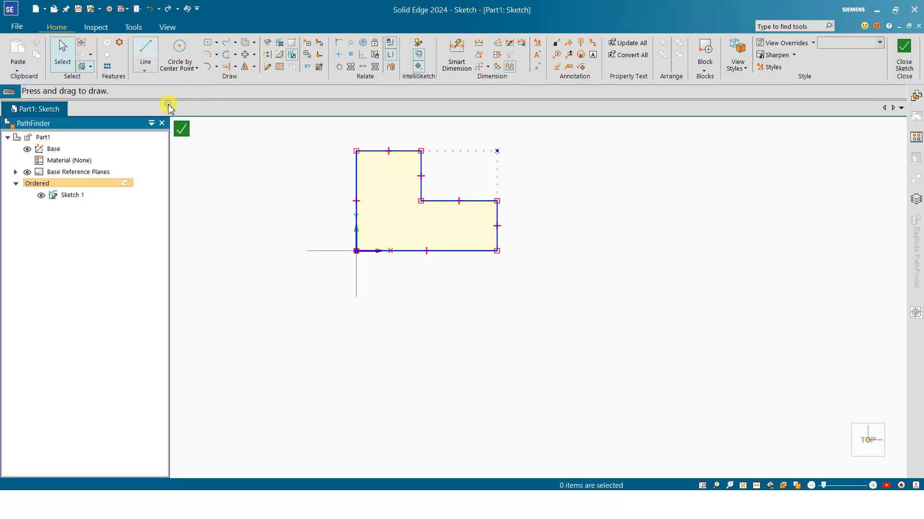
{"action": "mouse_move", "coordinate": [264, 373]}
{"action": "left_mouse_down"}
{"action": "mouse_move", "coordinate": [351, 377]}
{"action": "mouse_move", "coordinate": [272, 370]}
{"action": "left_mouse_up"}
{"action": "mouse_move", "coordinate": [423, 349]}
{"action": "left_mouse_down"}
{"action": "mouse_move", "coordinate": [499, 342]}
{"action": "mouse_move", "coordinate": [406, 381]}
{"action": "mouse_move", "coordinate": [439, 347]}
{"action": "left_mouse_up"}
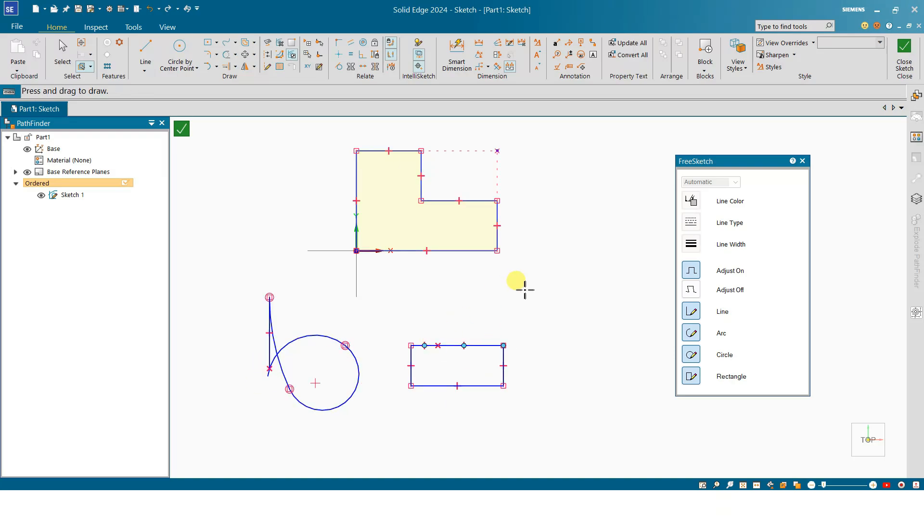
{"action": "key", "text": "Escape"}
{"action": "left_click_drag", "start_coordinate": [190, 274], "coordinate": [555, 425]}
{"action": "key", "text": "Delete"}
Draw a small center-point circle in the L-profile's upper arm, aligned with the midpoints of the top edge and inner vertical edge.
{"action": "left_click", "coordinate": [216, 42]}
{"action": "left_click", "coordinate": [197, 68]}
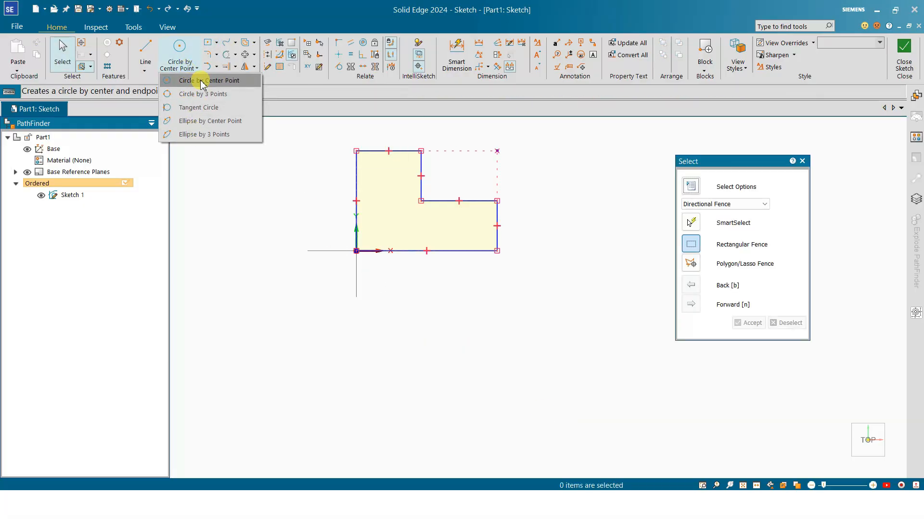
{"action": "left_click", "coordinate": [202, 81]}
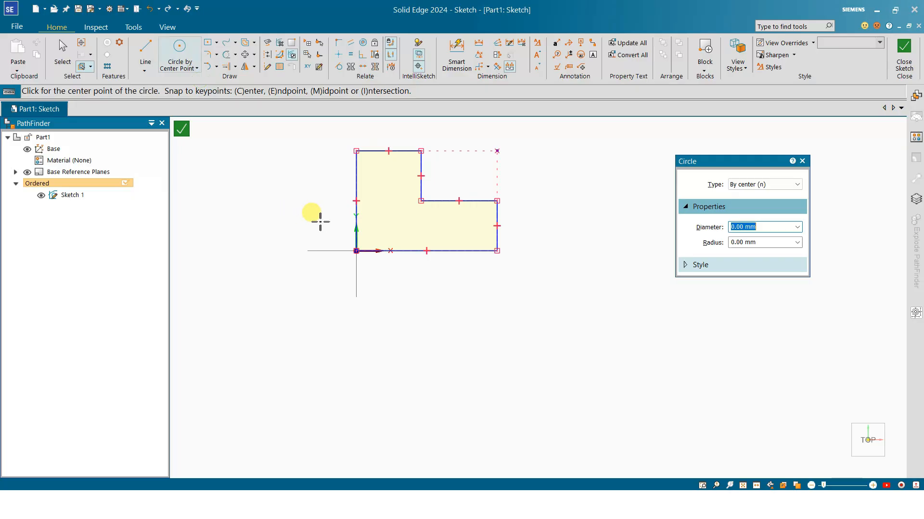
{"action": "left_click", "coordinate": [389, 176]}
{"action": "left_click", "coordinate": [395, 185]}
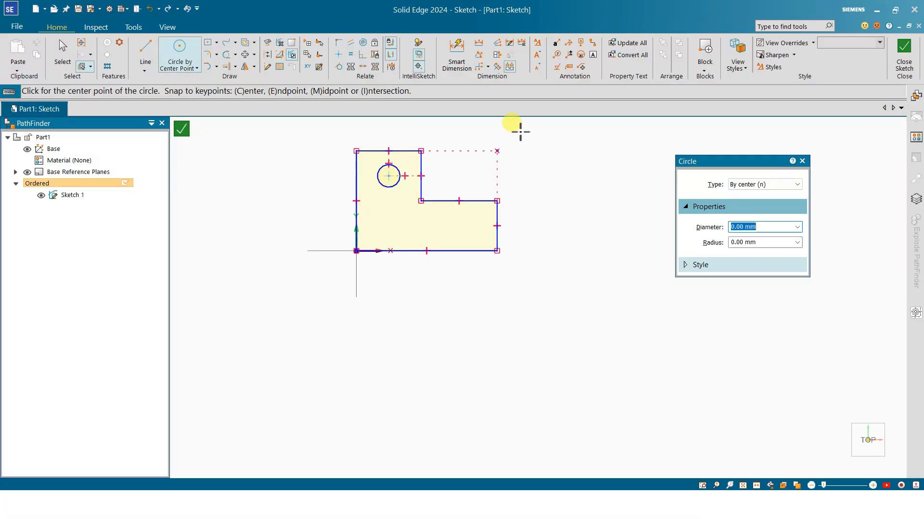
{"action": "key", "text": "Escape"}
Examine the Polygon by Center settings, including the number of sides, and the fillet and chamfer commands.
{"action": "left_click", "coordinate": [217, 45]}
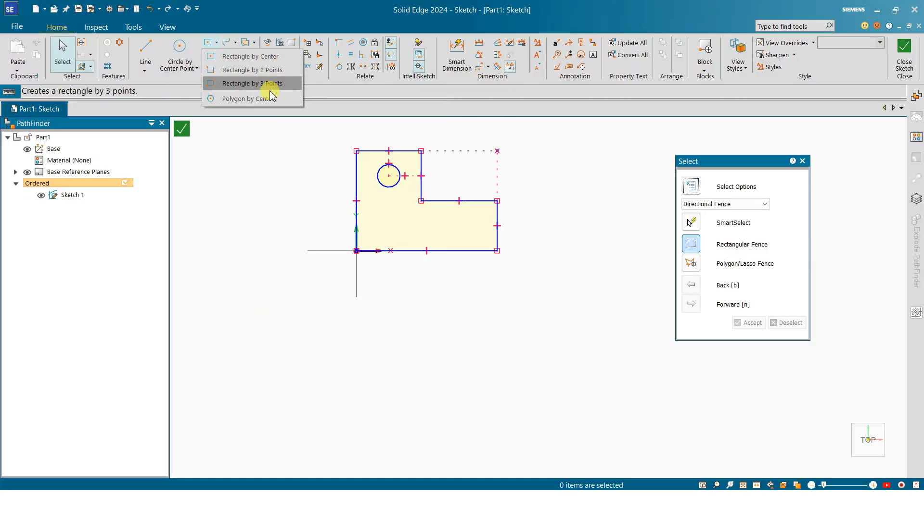
{"action": "left_click", "coordinate": [267, 99]}
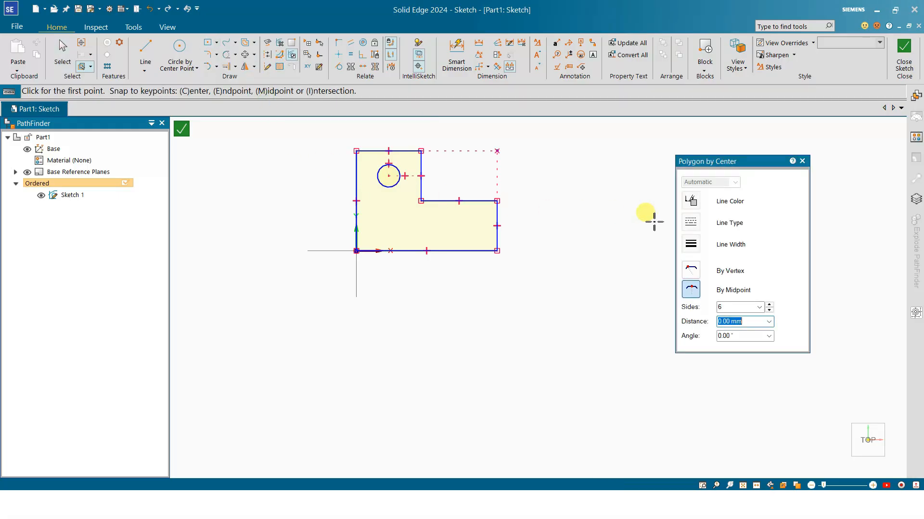
{"action": "left_click", "coordinate": [755, 306]}
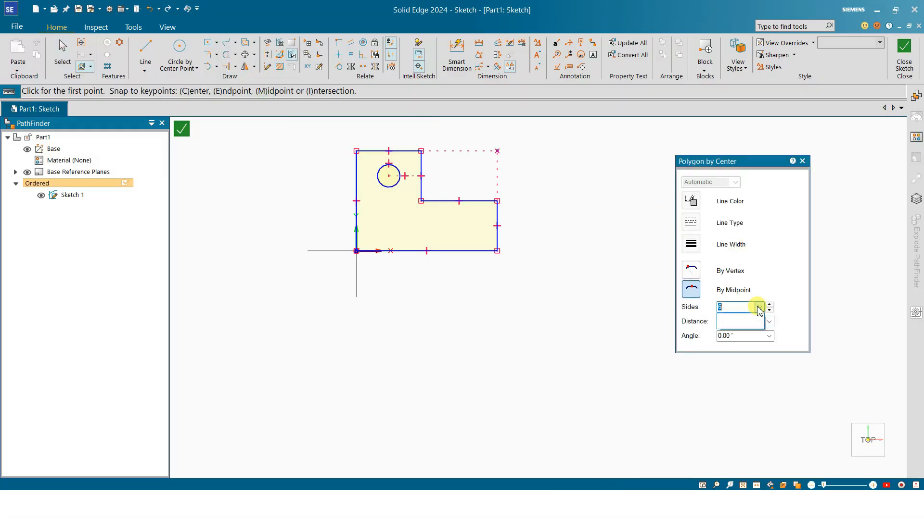
{"action": "left_click", "coordinate": [217, 55]}
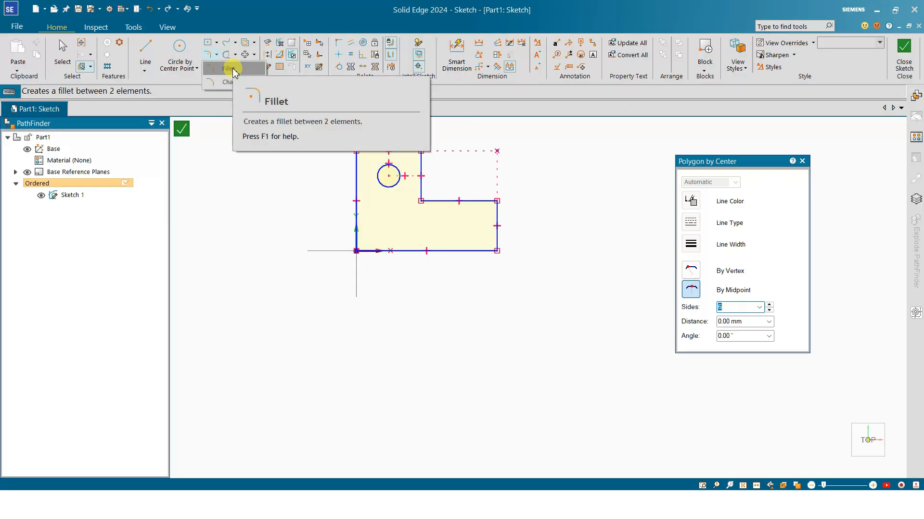
Try a tangent arc starting at the right end of the L-profile's top edge.
{"action": "left_click", "coordinate": [216, 67]}
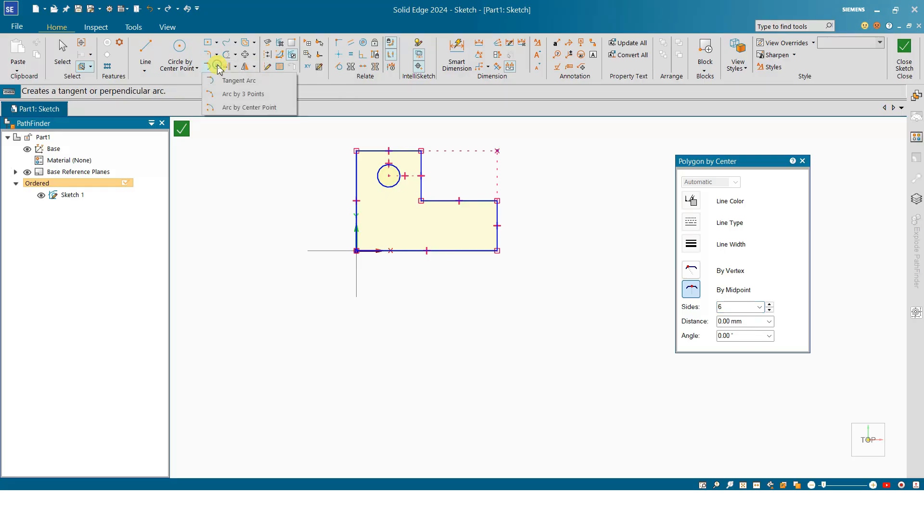
{"action": "left_click", "coordinate": [240, 81]}
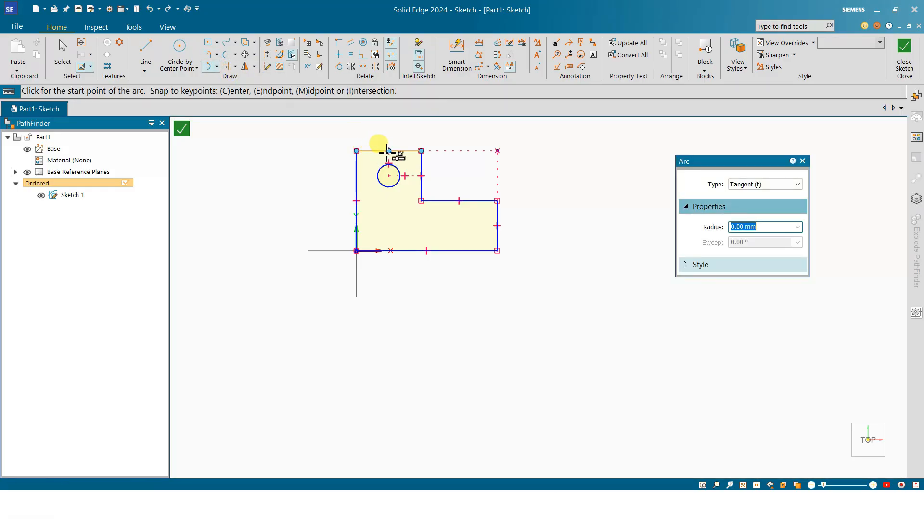
{"action": "left_click", "coordinate": [421, 152]}
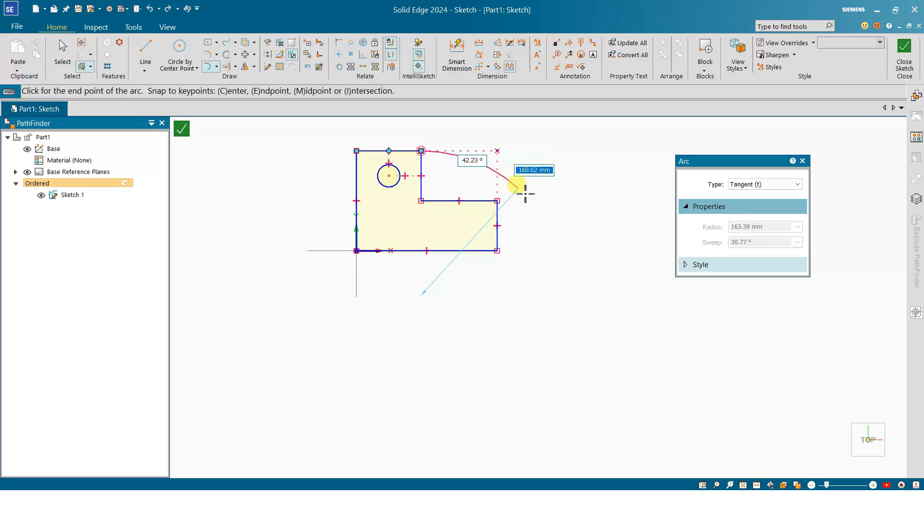
{"action": "key", "text": "Escape"}
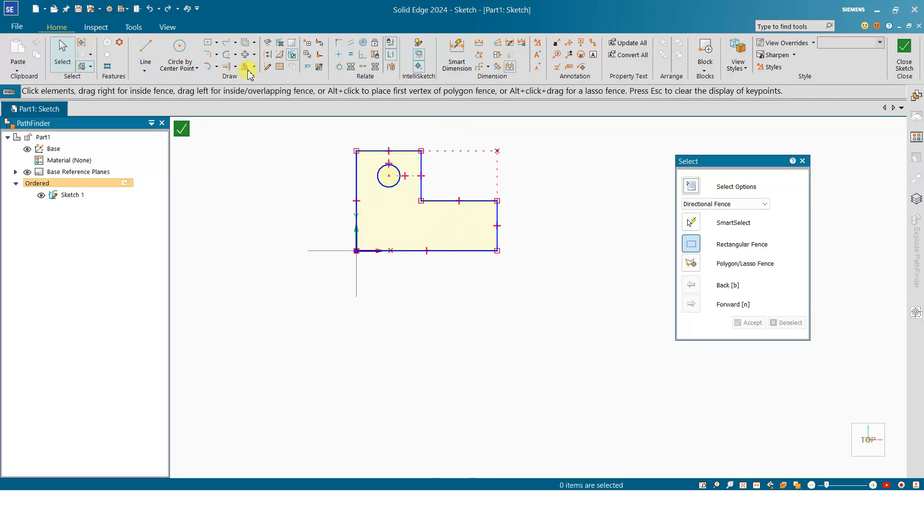
Try a three-point arc bridging the L-profile's notch, from the lower arm's outer corner to the upper arm's right corner.
{"action": "left_click", "coordinate": [216, 66]}
{"action": "left_click", "coordinate": [223, 94]}
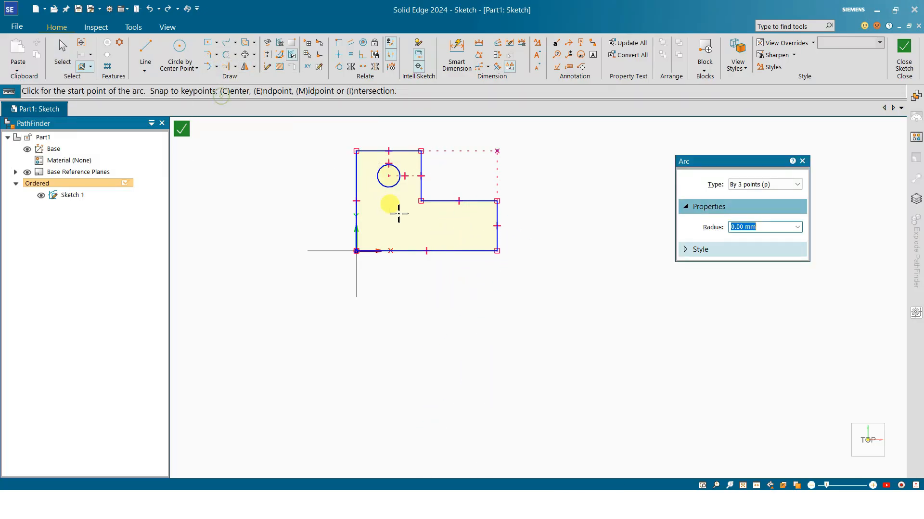
{"action": "left_click", "coordinate": [497, 201]}
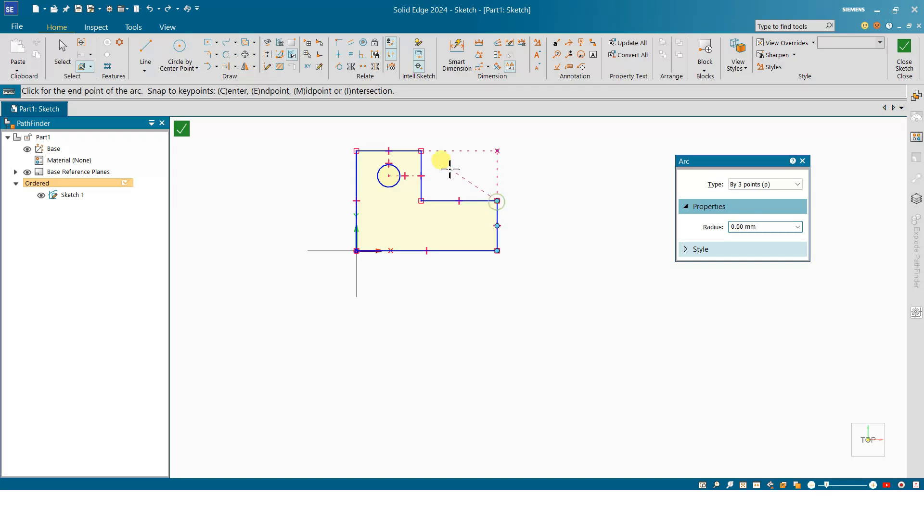
{"action": "left_click", "coordinate": [421, 151]}
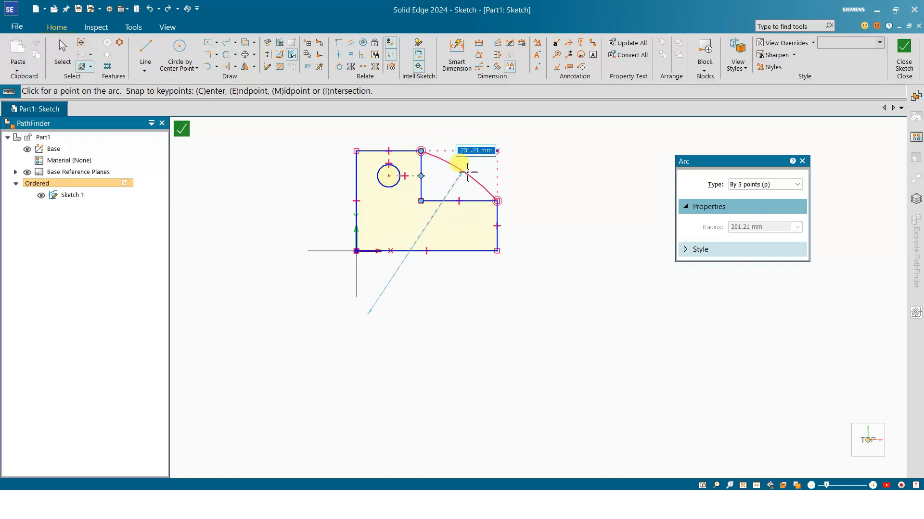
{"action": "key", "text": "Escape"}
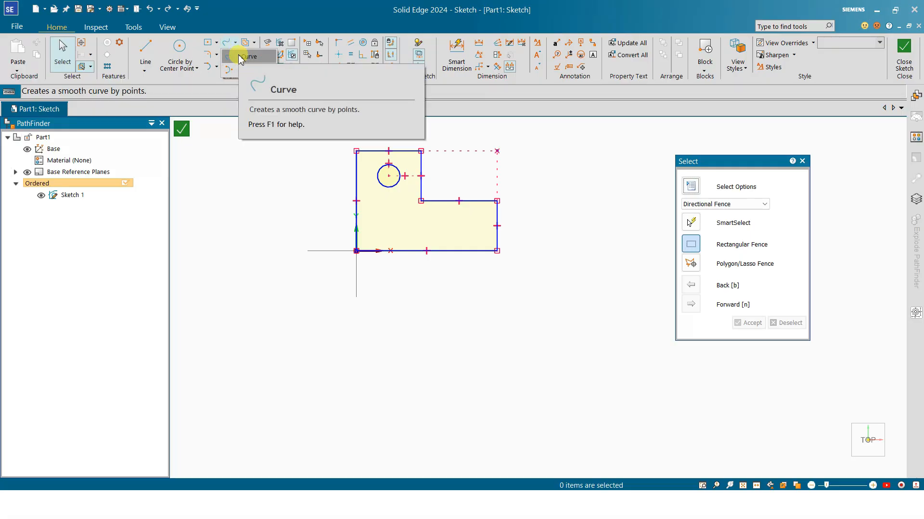
Try the Curve command by drawing a wavy freeform curve below the L-profile, and delete that curve.
{"action": "left_click", "coordinate": [235, 45]}
{"action": "mouse_move", "coordinate": [267, 294]}
{"action": "left_mouse_down"}
{"action": "mouse_move", "coordinate": [310, 364]}
{"action": "mouse_move", "coordinate": [405, 376]}
{"action": "mouse_move", "coordinate": [500, 345]}
{"action": "mouse_move", "coordinate": [493, 316]}
{"action": "left_mouse_up"}
{"action": "key", "text": "Escape"}
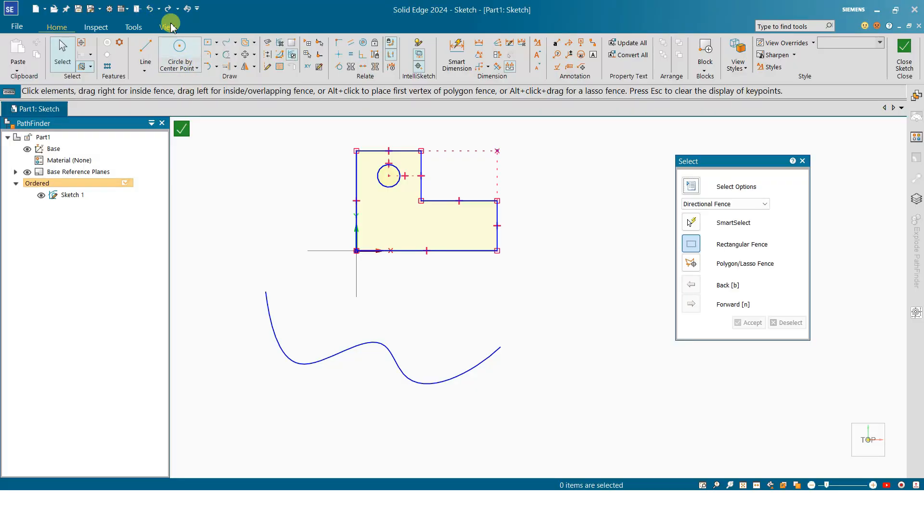
{"action": "left_click", "coordinate": [269, 315]}
{"action": "key", "text": "Delete"}
Draw an irregular outline of five connected lines below the L-profile, with the last line running past the starting point.
{"action": "left_click", "coordinate": [236, 54]}
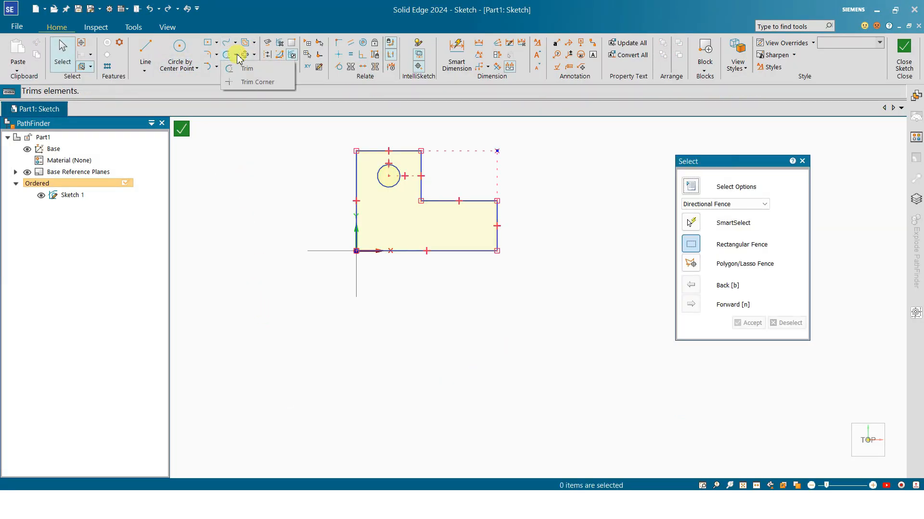
{"action": "left_click", "coordinate": [145, 53]}
{"action": "left_click", "coordinate": [322, 347]}
{"action": "left_click", "coordinate": [427, 315]}
{"action": "left_click", "coordinate": [461, 390]}
{"action": "left_click", "coordinate": [368, 415]}
{"action": "left_click", "coordinate": [354, 348]}
{"action": "left_click", "coordinate": [318, 348]}
{"action": "key", "text": "Escape"}
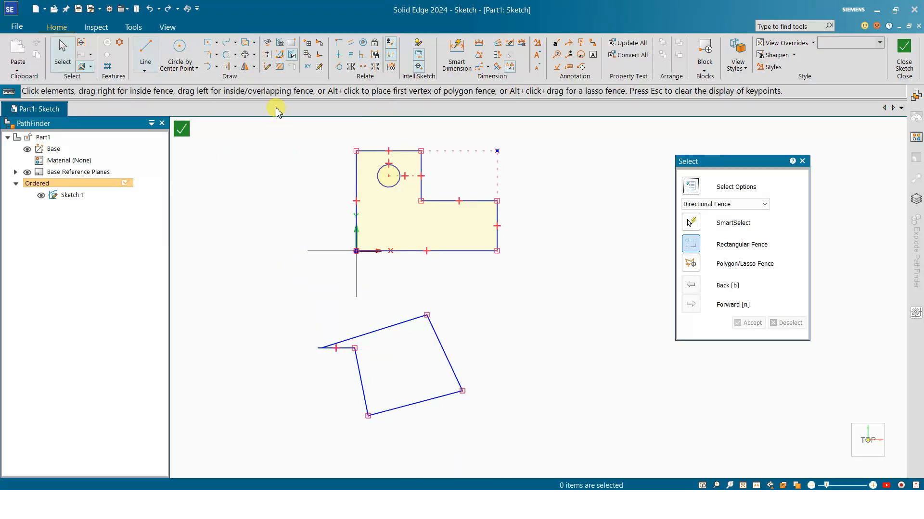
Trim away all five lines of the irregular outline below the L-profile.
{"action": "left_click", "coordinate": [236, 56]}
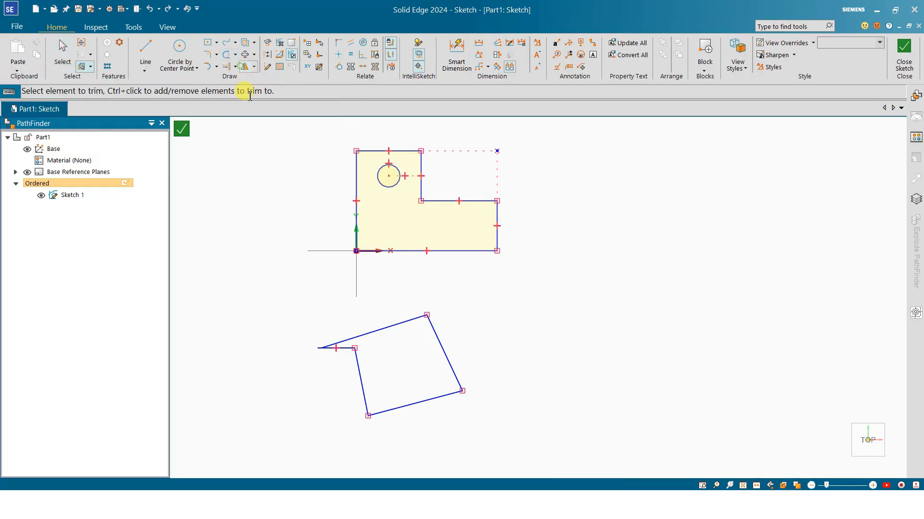
{"action": "mouse_move", "coordinate": [346, 332]}
{"action": "left_mouse_down"}
{"action": "mouse_move", "coordinate": [402, 351]}
{"action": "mouse_move", "coordinate": [336, 354]}
{"action": "left_mouse_up"}
{"action": "left_click", "coordinate": [334, 347]}
{"action": "mouse_move", "coordinate": [483, 332]}
{"action": "left_mouse_down"}
{"action": "mouse_move", "coordinate": [388, 356]}
{"action": "mouse_move", "coordinate": [486, 339]}
{"action": "left_mouse_up"}
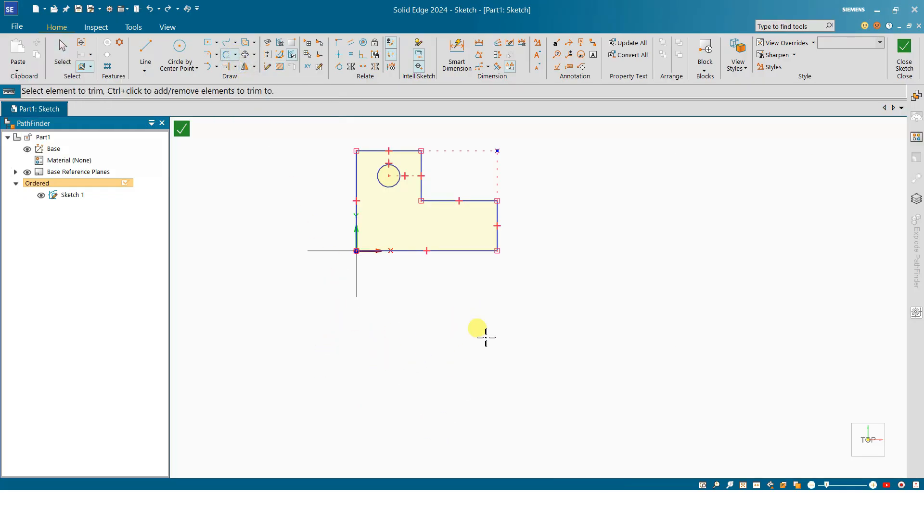
{"action": "key", "text": "Escape"}
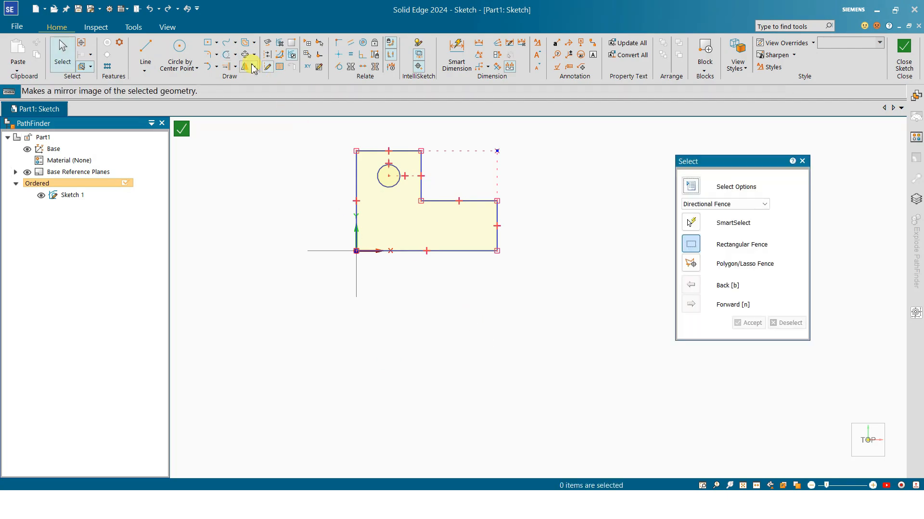
Draw a closed, self-crossing figure of five connected lines below the L-profile.
{"action": "left_click", "coordinate": [236, 55]}
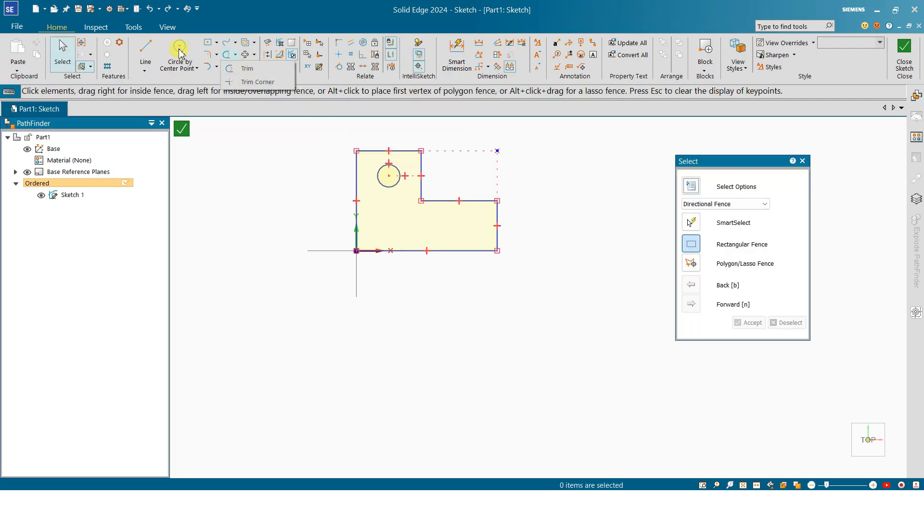
{"action": "left_click", "coordinate": [145, 52]}
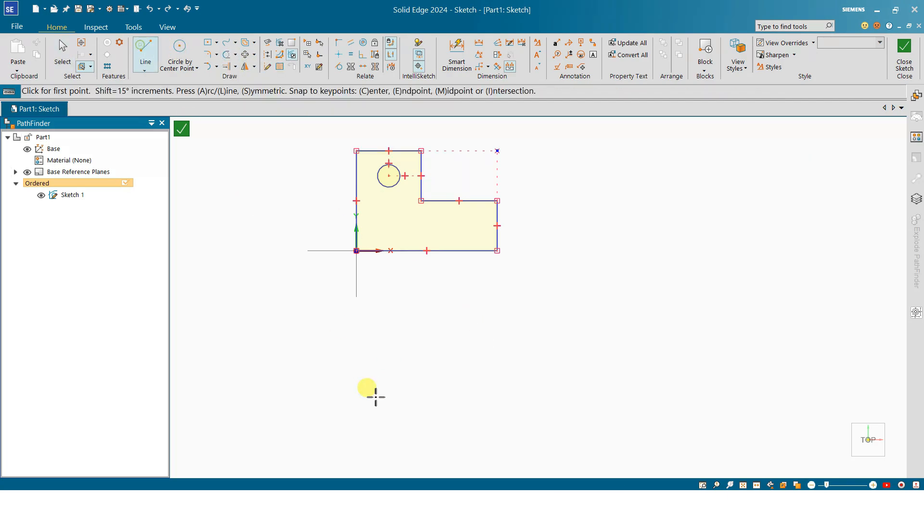
{"action": "left_click", "coordinate": [363, 407]}
{"action": "left_click", "coordinate": [520, 302]}
{"action": "left_click", "coordinate": [388, 336]}
{"action": "left_click", "coordinate": [431, 416]}
{"action": "left_click", "coordinate": [363, 407]}
{"action": "key", "text": "Escape"}
Use Trim Corner to join the long diagonal and the steep line into a corner at their crossing point.
{"action": "left_click", "coordinate": [235, 66]}
{"action": "scroll", "coordinate": [390, 390], "scroll_direction": "up", "scroll_amount": 3}
{"action": "left_click_drag", "start_coordinate": [447, 339], "coordinate": [429, 347]}
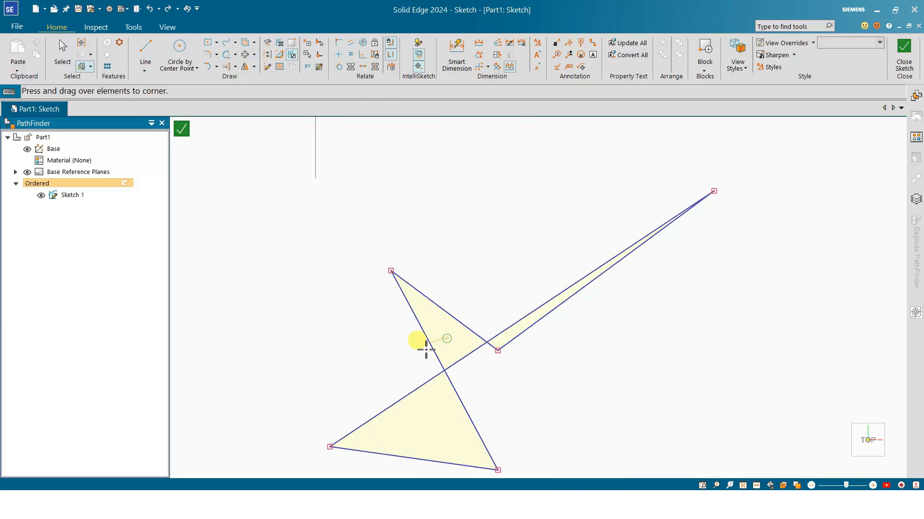
{"action": "left_click_drag", "start_coordinate": [427, 409], "coordinate": [427, 409]}
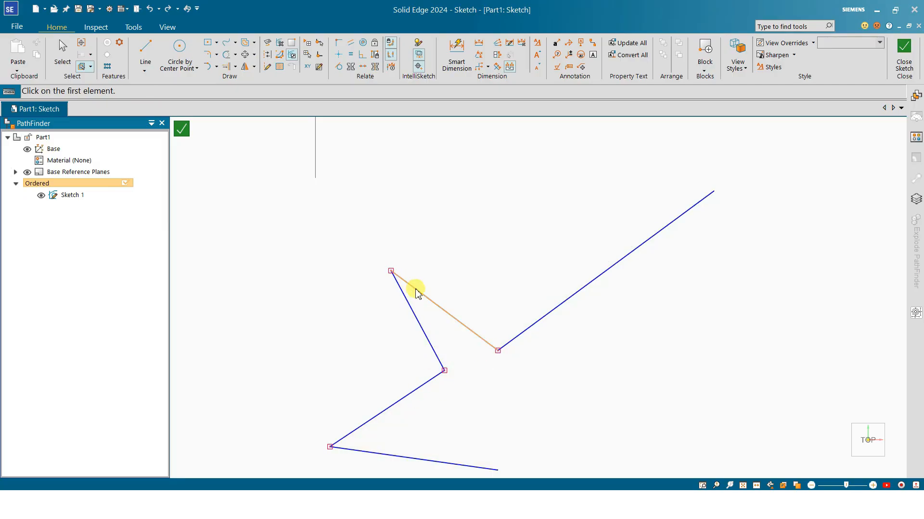
Extend the shortened diagonal back up to the figure's far upper end, and the neighbouring long diagonal down to the bottom line.
{"action": "key", "text": "Escape"}
{"action": "left_click", "coordinate": [237, 68]}
{"action": "left_click", "coordinate": [250, 81]}
{"action": "scroll", "coordinate": [308, 270], "scroll_direction": "down", "scroll_amount": 3}
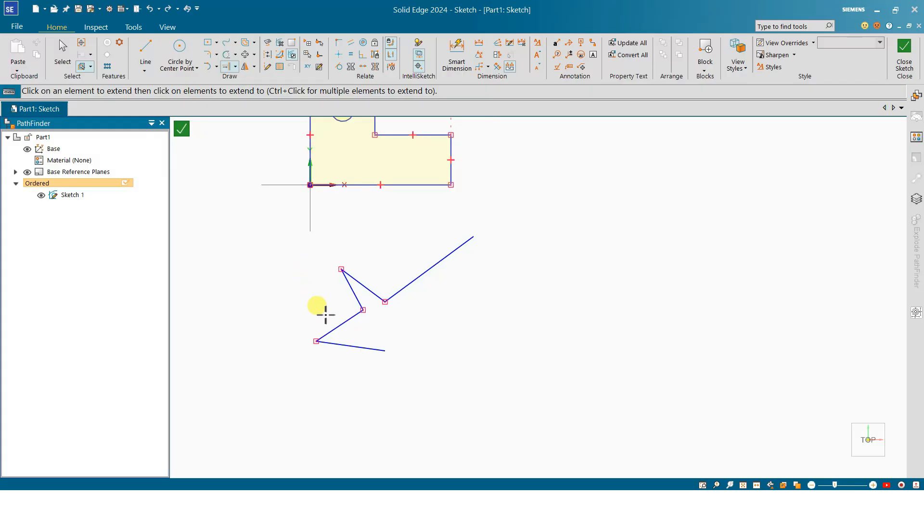
{"action": "left_click", "coordinate": [356, 322]}
{"action": "left_click", "coordinate": [366, 299]}
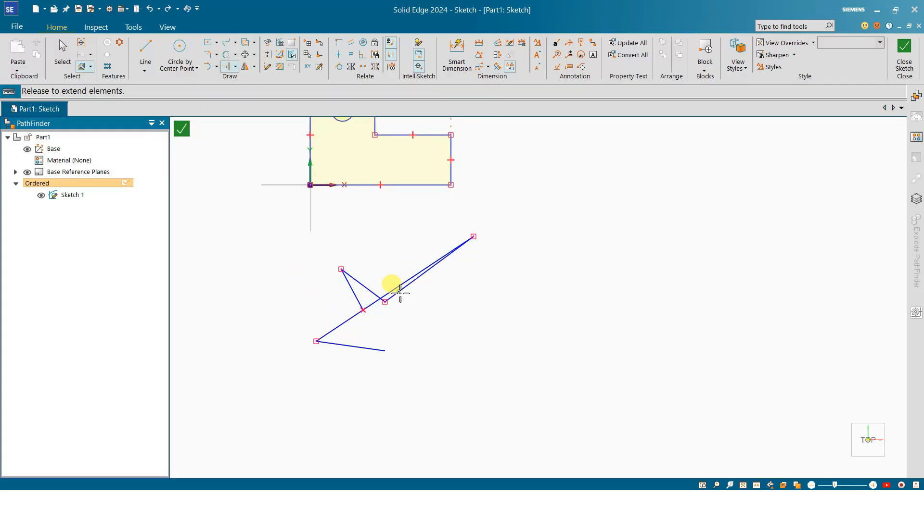
{"action": "left_click_drag", "start_coordinate": [400, 293], "coordinate": [352, 330]}
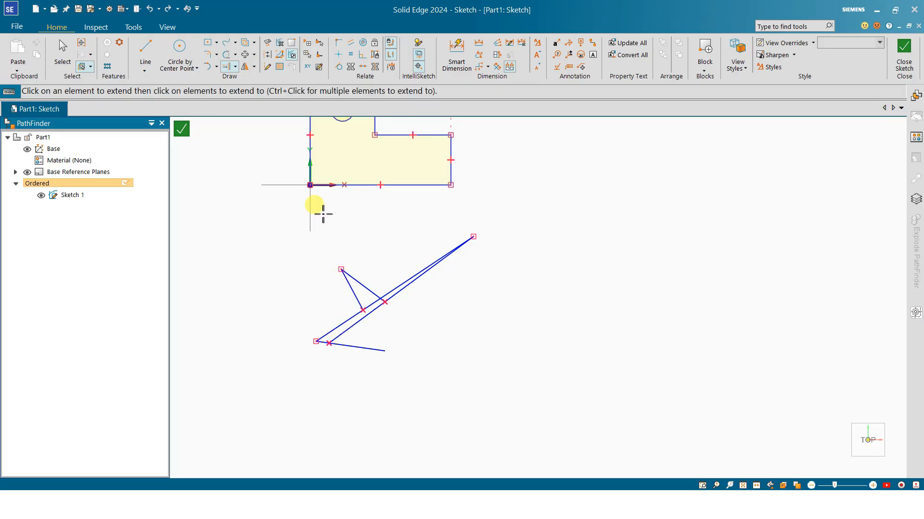
Extend the short steep line down to the free end of the figure's bottom line.
{"action": "scroll", "coordinate": [342, 314], "scroll_direction": "up", "scroll_amount": 3}
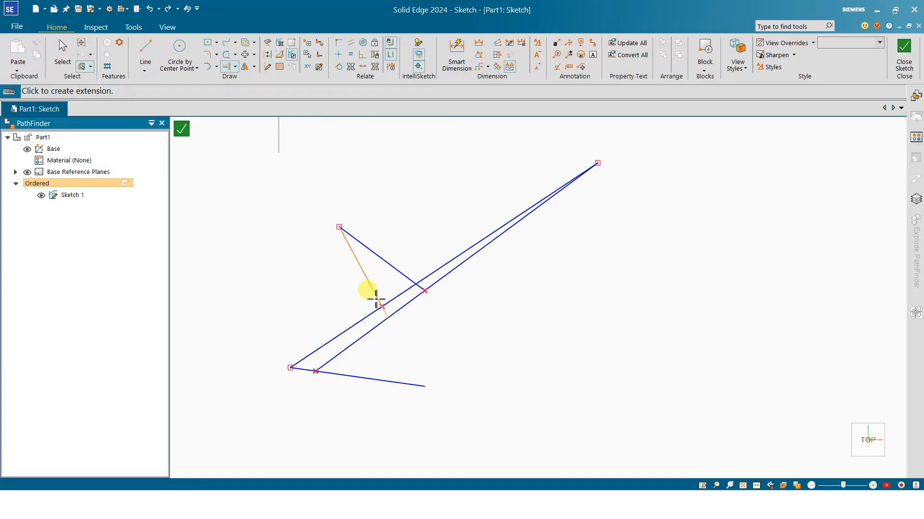
{"action": "left_click_drag", "start_coordinate": [376, 299], "coordinate": [382, 308]}
{"action": "left_click", "coordinate": [390, 325]}
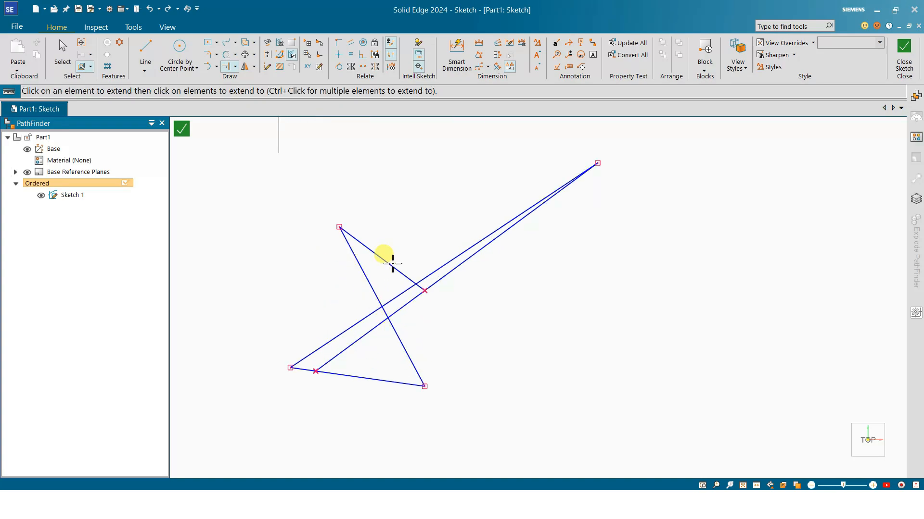
{"action": "scroll", "coordinate": [365, 239], "scroll_direction": "down", "scroll_amount": 3}
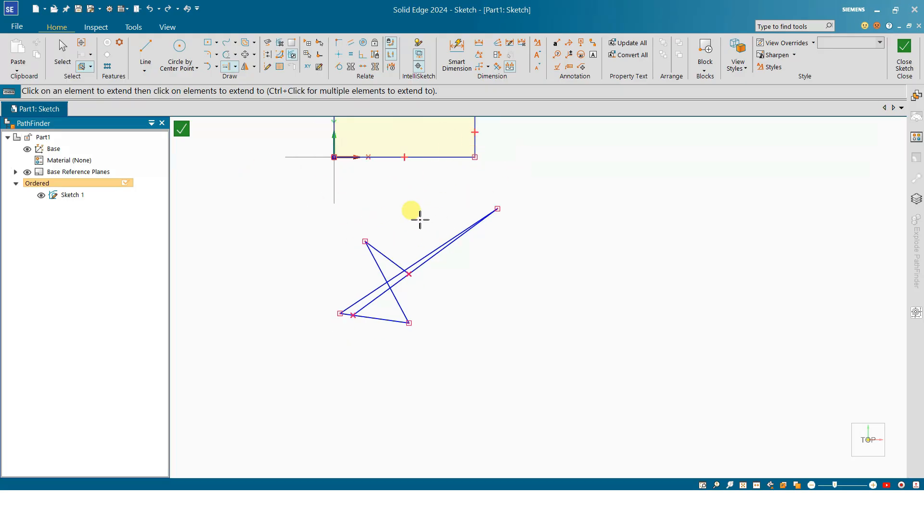
{"action": "key", "text": "Escape"}
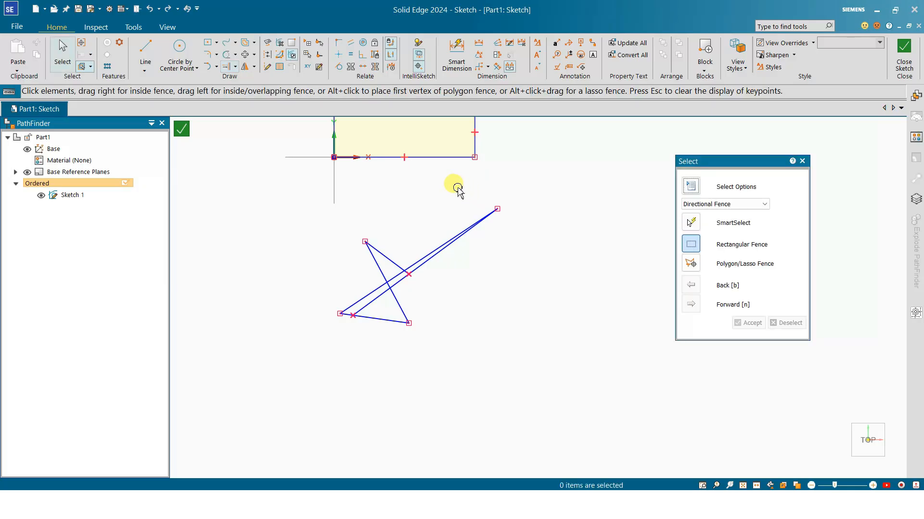
Split the upper long diagonal where the steep line crosses it, and check the two resulting segments individually.
{"action": "left_click", "coordinate": [235, 67]}
{"action": "left_click", "coordinate": [245, 94]}
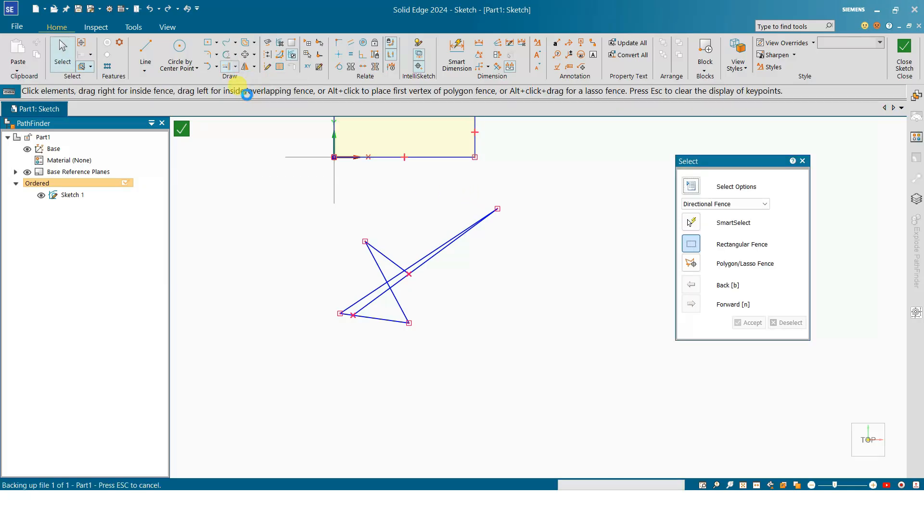
{"action": "scroll", "coordinate": [293, 269], "scroll_direction": "up", "scroll_amount": 5}
{"action": "left_click", "coordinate": [472, 327]}
{"action": "scroll", "coordinate": [449, 273], "scroll_direction": "up", "scroll_amount": 3}
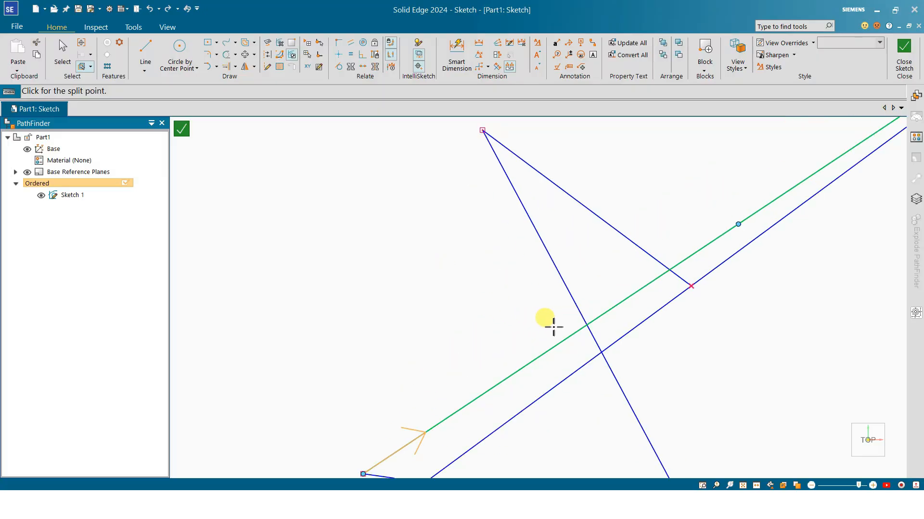
{"action": "left_click", "coordinate": [587, 326]}
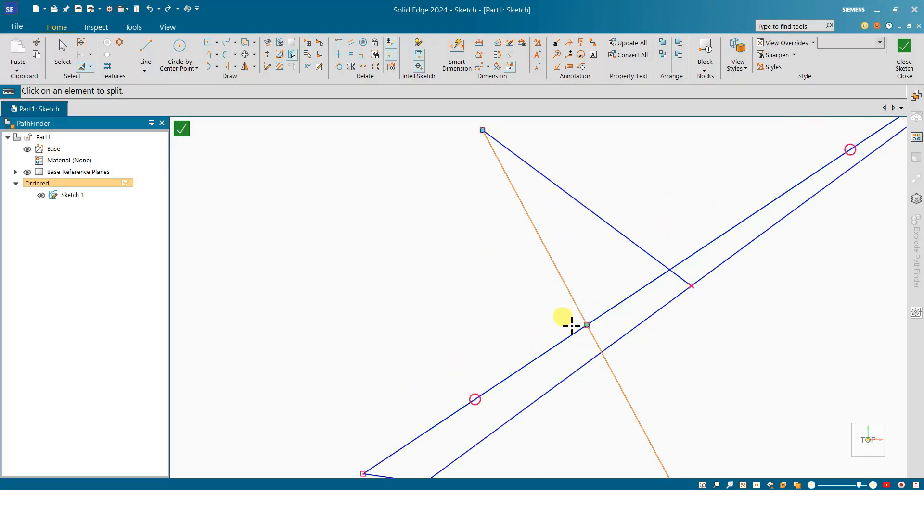
{"action": "key", "text": "Escape"}
{"action": "scroll", "coordinate": [385, 231], "scroll_direction": "down", "scroll_amount": 4}
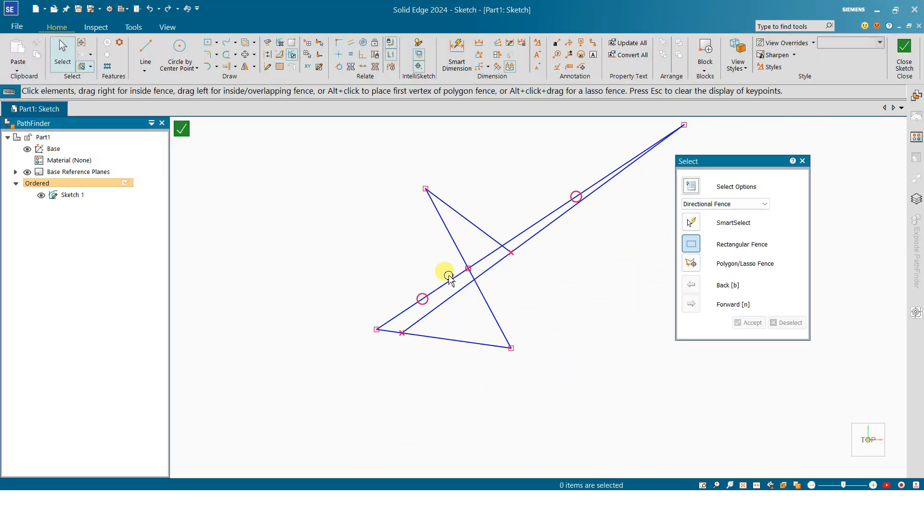
{"action": "left_click", "coordinate": [443, 281]}
{"action": "left_click", "coordinate": [539, 218]}
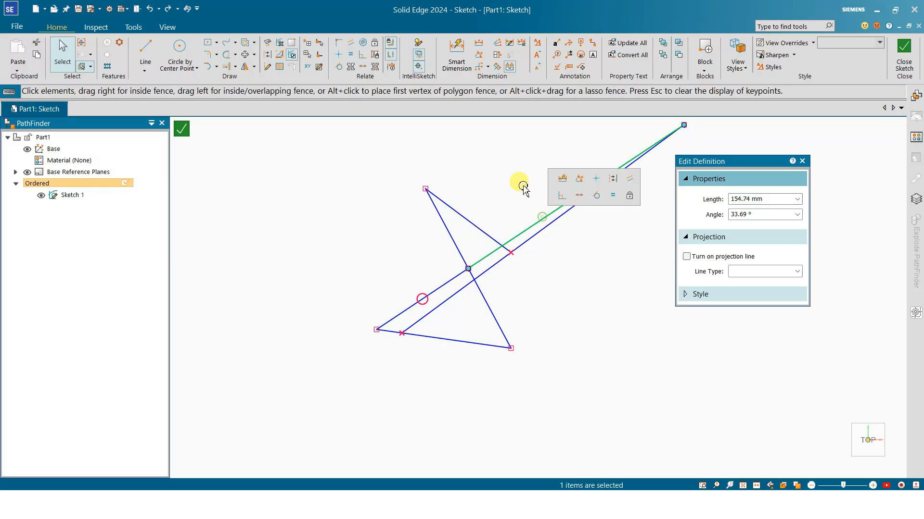
{"action": "key", "text": "Escape"}
{"action": "scroll", "coordinate": [279, 219], "scroll_direction": "down", "scroll_amount": 3}
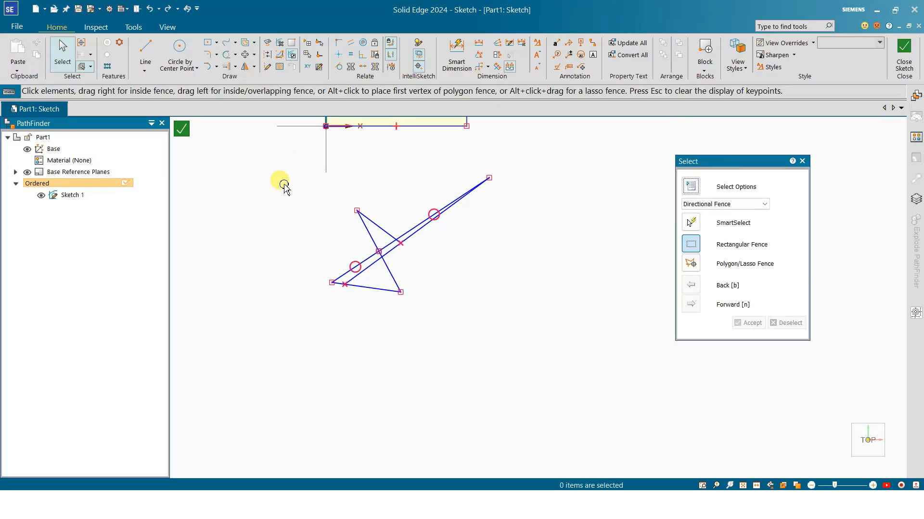
Delete the entire crossed-line figure below the L-profile.
{"action": "left_click", "coordinate": [253, 42]}
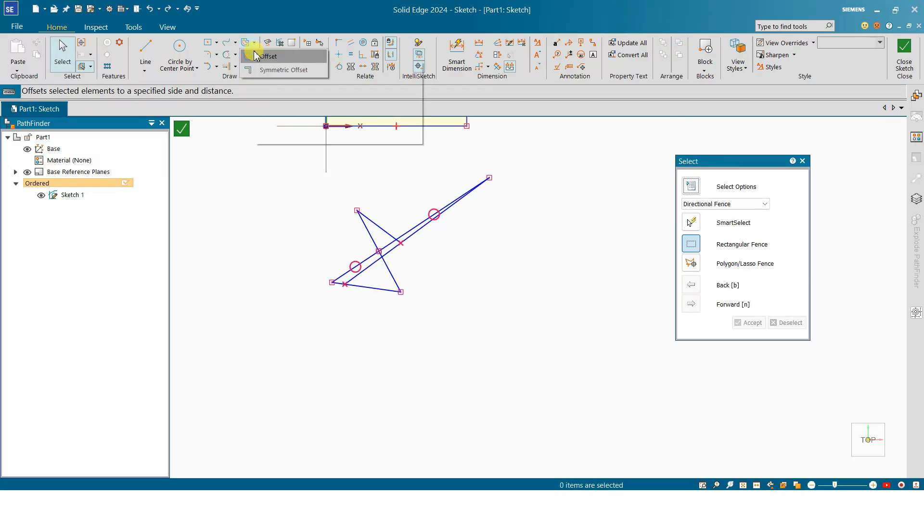
{"action": "left_click", "coordinate": [305, 231]}
{"action": "mouse_move", "coordinate": [265, 149]}
{"action": "left_mouse_down"}
{"action": "mouse_move", "coordinate": [438, 276]}
{"action": "mouse_move", "coordinate": [573, 323]}
{"action": "left_mouse_up"}
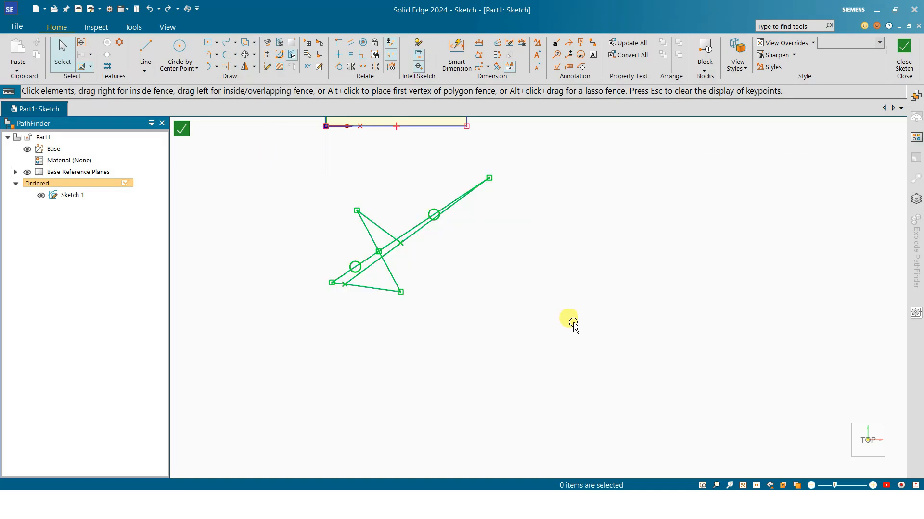
{"action": "key", "text": "Delete"}
{"action": "scroll", "coordinate": [460, 373], "scroll_direction": "down", "scroll_amount": 3}
{"action": "scroll", "coordinate": [434, 215], "scroll_direction": "up", "scroll_amount": 3}
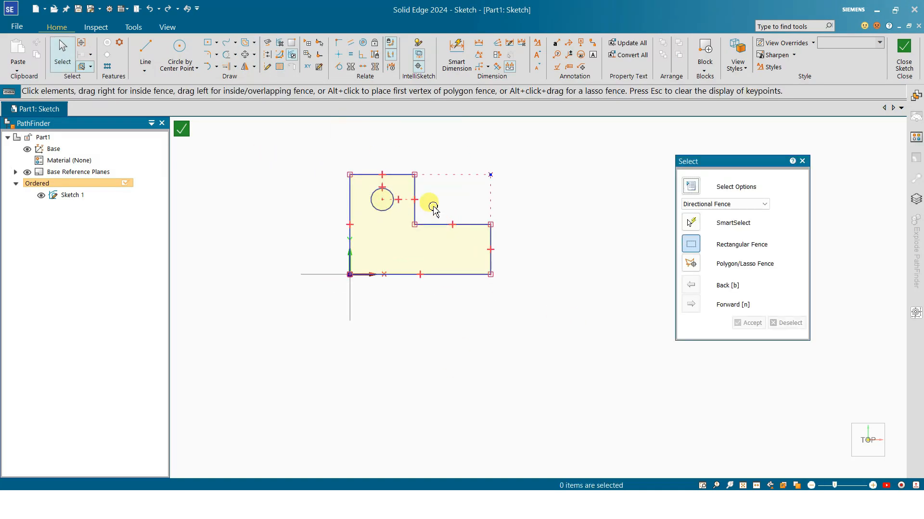
Offset the whole L-profile chain outward six times in succession at a distance of 10 mm.
{"action": "left_click", "coordinate": [245, 42]}
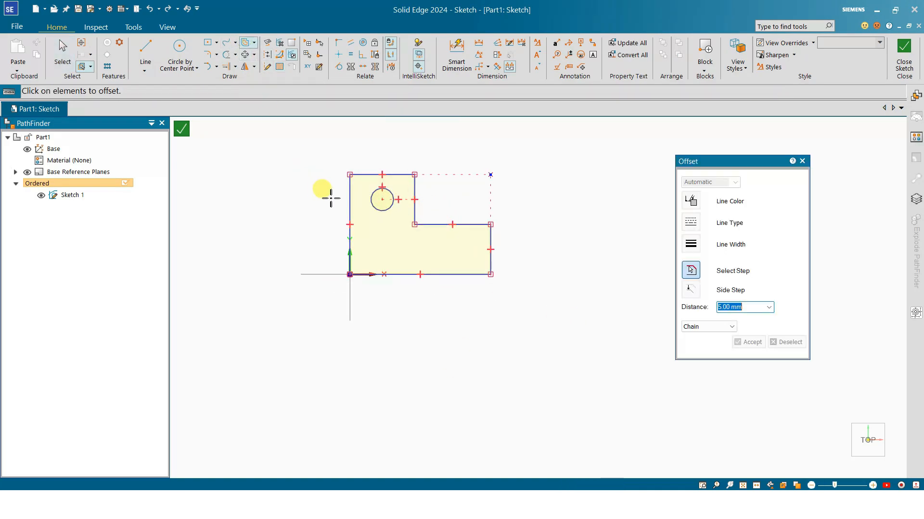
{"action": "left_click", "coordinate": [349, 204]}
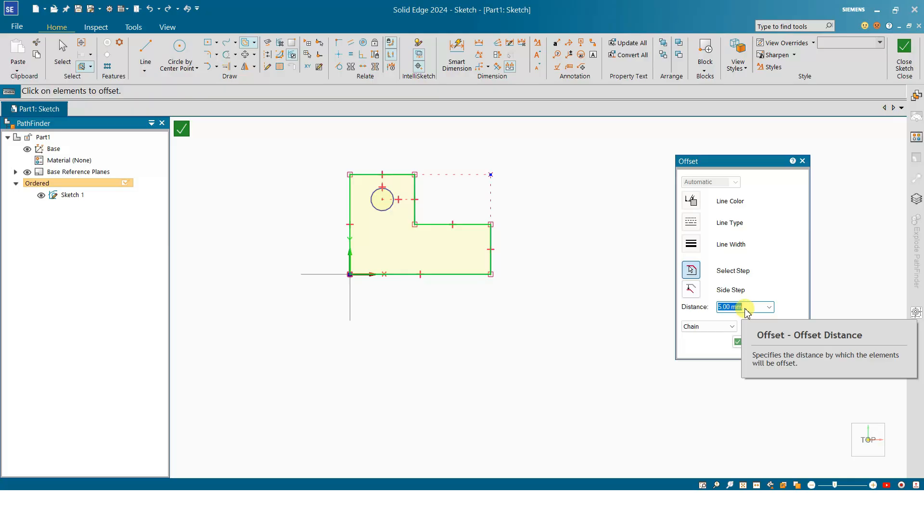
{"action": "type", "text": "10"}
{"action": "key", "text": "Return"}
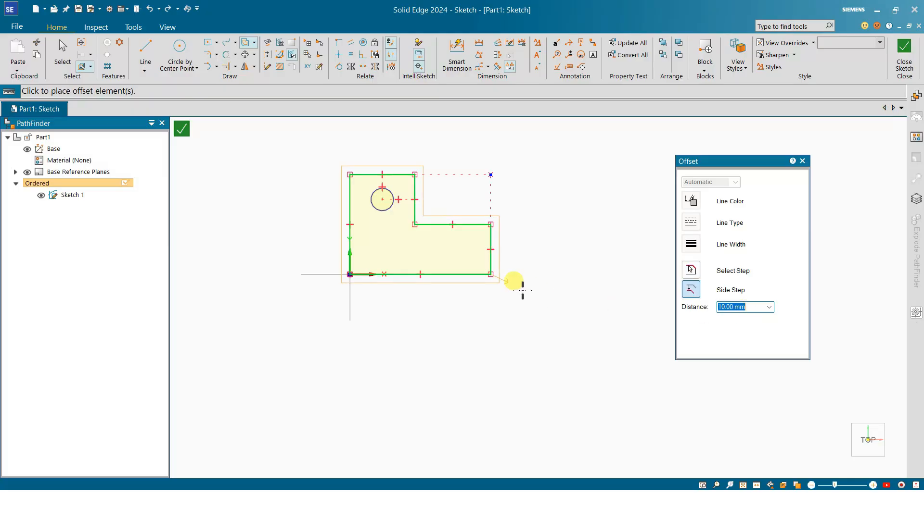
{"action": "left_click", "coordinate": [253, 190]}
{"action": "left_click", "coordinate": [230, 199]}
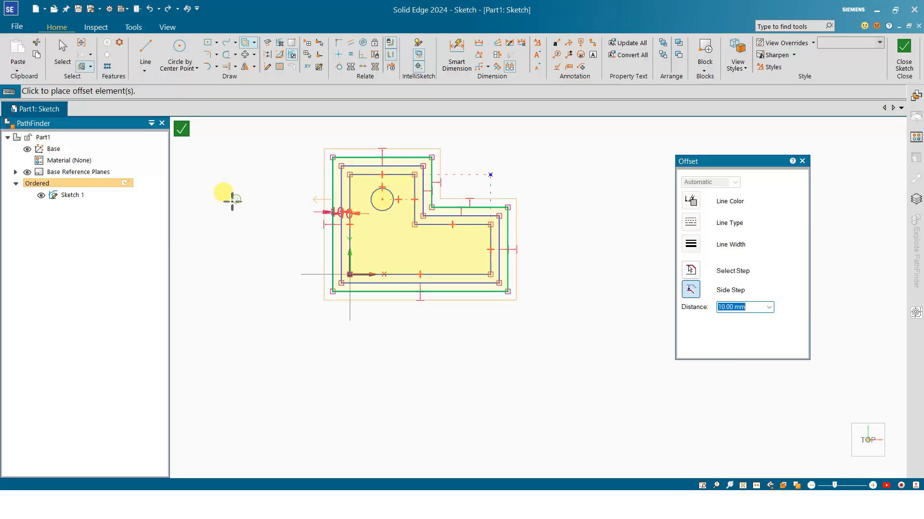
{"action": "left_click", "coordinate": [222, 200]}
{"action": "left_click", "coordinate": [224, 203]}
{"action": "left_click", "coordinate": [224, 203]}
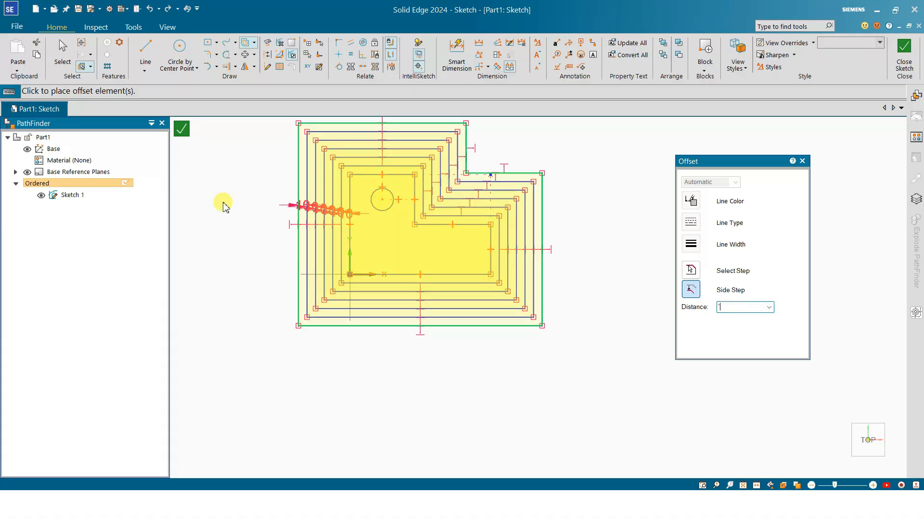
{"action": "left_click", "coordinate": [224, 206]}
{"action": "key", "text": "Escape"}
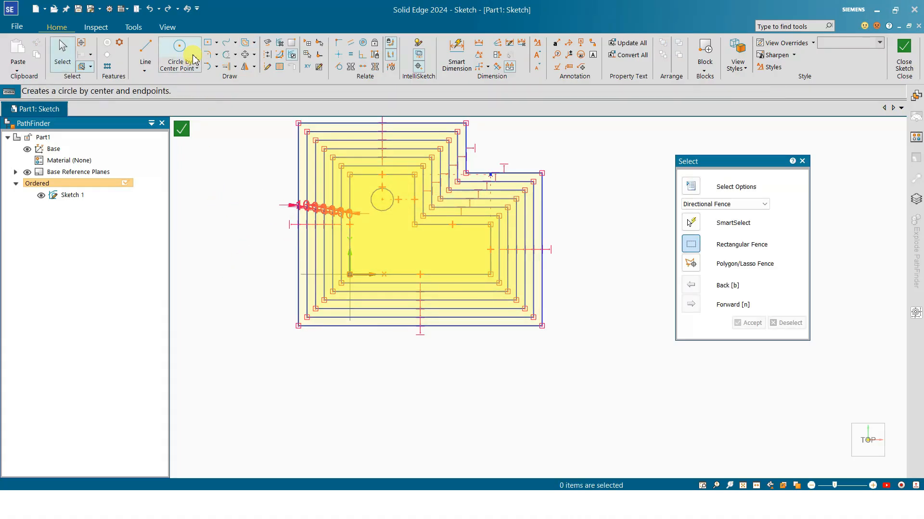
Trim away the offset lines on the left, top, notch and right sides of the L-profile.
{"action": "left_click", "coordinate": [226, 54]}
{"action": "left_click_drag", "start_coordinate": [222, 249], "coordinate": [347, 255]}
{"action": "scroll", "coordinate": [358, 205], "scroll_direction": "down", "scroll_amount": 3}
{"action": "scroll", "coordinate": [357, 208], "scroll_direction": "up", "scroll_amount": 4}
{"action": "left_click_drag", "start_coordinate": [358, 207], "coordinate": [371, 253]}
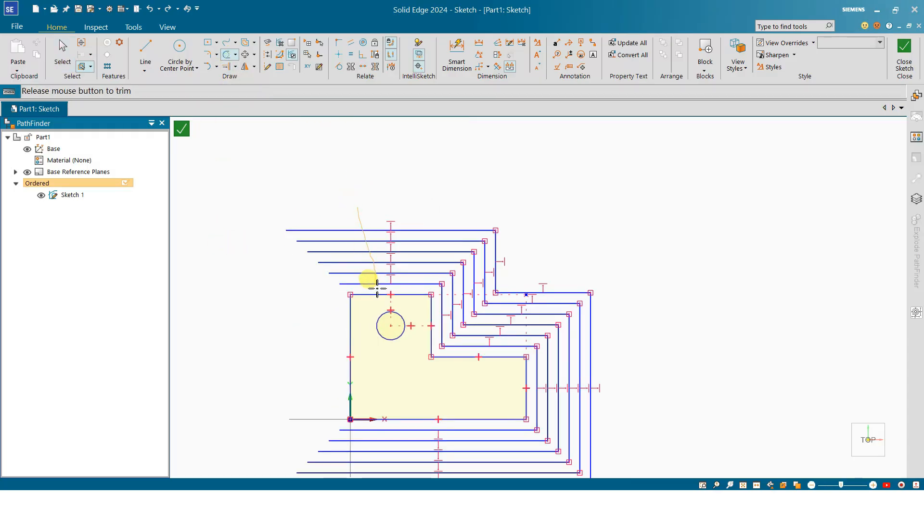
{"action": "left_click_drag", "start_coordinate": [377, 287], "coordinate": [380, 289]}
{"action": "left_click_drag", "start_coordinate": [428, 314], "coordinate": [542, 269]}
{"action": "mouse_move", "coordinate": [475, 242]}
{"action": "left_mouse_down"}
{"action": "mouse_move", "coordinate": [510, 268]}
{"action": "mouse_move", "coordinate": [515, 354]}
{"action": "mouse_move", "coordinate": [554, 367]}
{"action": "left_mouse_up"}
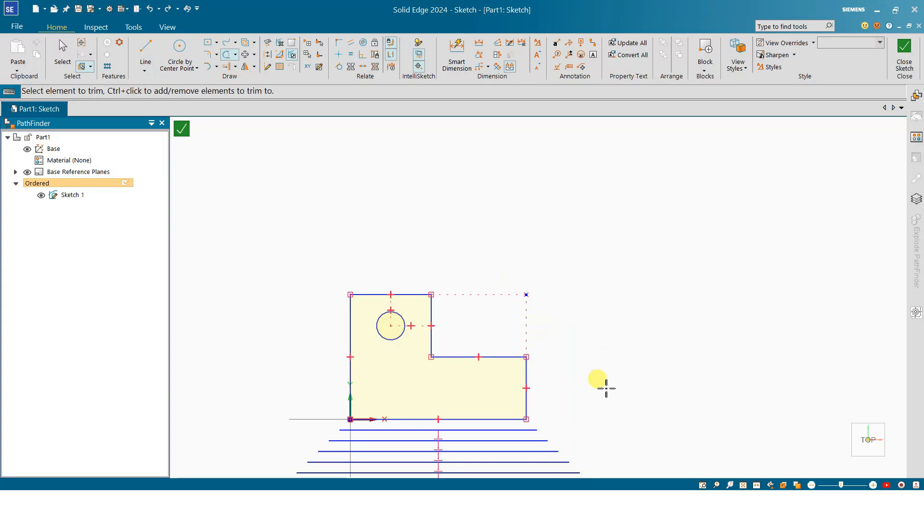
Trim away the remaining horizontal offset lines below the L-profile.
{"action": "scroll", "coordinate": [573, 378], "scroll_direction": "down", "scroll_amount": 3}
{"action": "left_click_drag", "start_coordinate": [564, 427], "coordinate": [561, 385]}
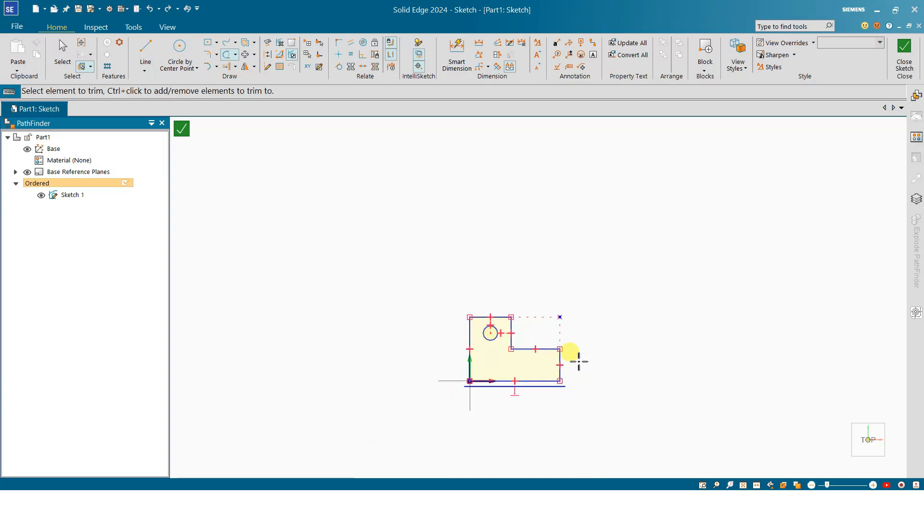
{"action": "scroll", "coordinate": [575, 365], "scroll_direction": "up", "scroll_amount": 3}
{"action": "left_click_drag", "start_coordinate": [510, 436], "coordinate": [512, 400]}
{"action": "key", "text": "Escape"}
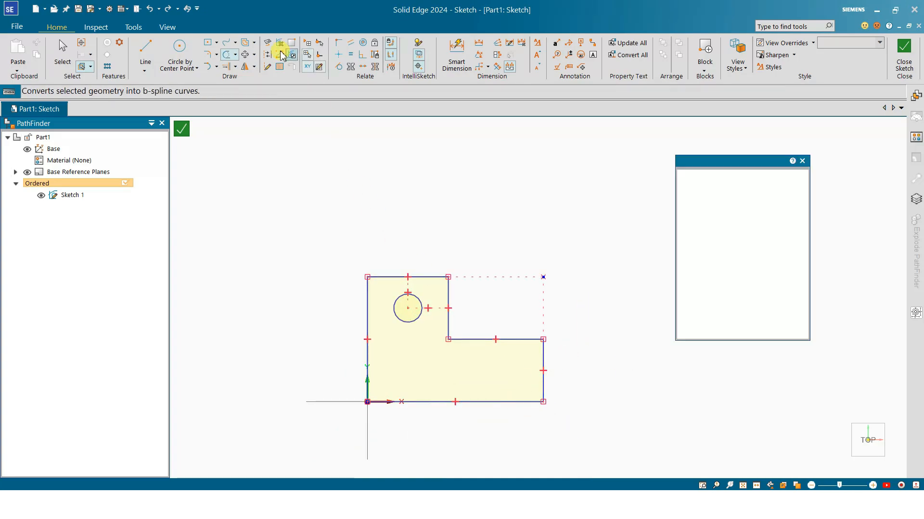
Draw a single horizontal line in the empty area above the L-profile.
{"action": "left_click", "coordinate": [254, 42]}
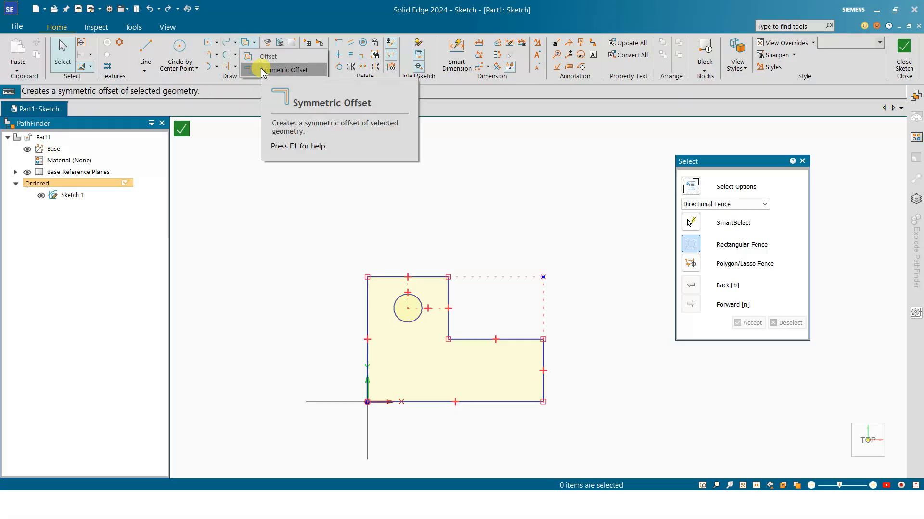
{"action": "key", "text": "Escape"}
{"action": "left_click", "coordinate": [145, 48]}
{"action": "left_click", "coordinate": [306, 201]}
{"action": "left_click", "coordinate": [422, 201]}
{"action": "key", "text": "Escape"}
Create a symmetric offset around the horizontal line with a 12.70 mm width, 6.35 mm radius and Offset Arc caps.
{"action": "left_click", "coordinate": [253, 43]}
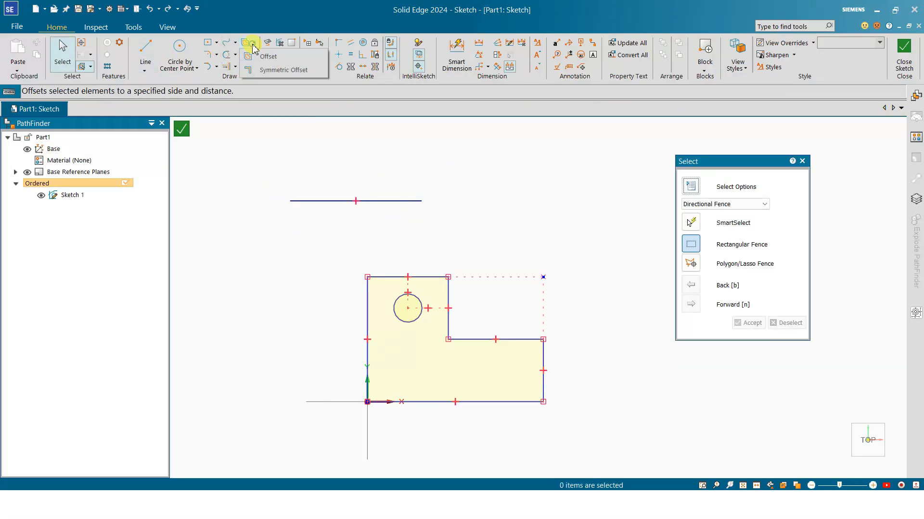
{"action": "left_click", "coordinate": [276, 70]}
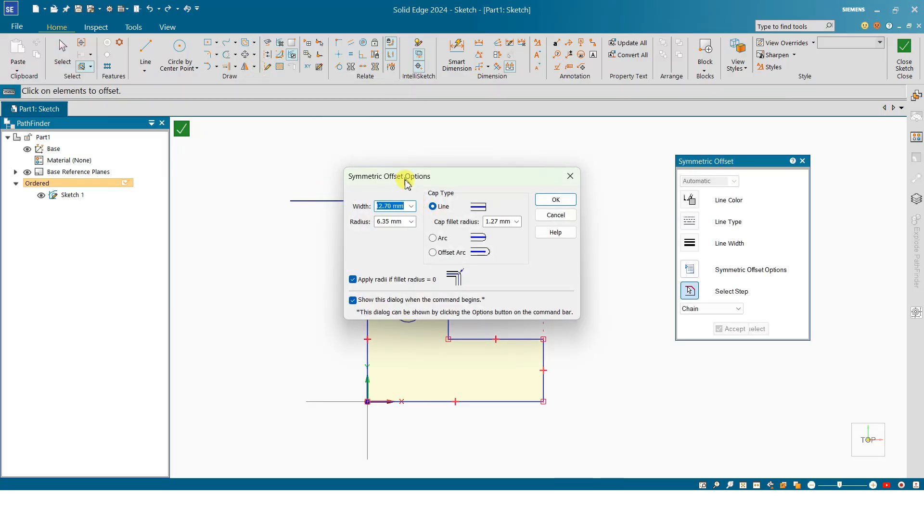
{"action": "left_click_drag", "start_coordinate": [404, 179], "coordinate": [329, 247]}
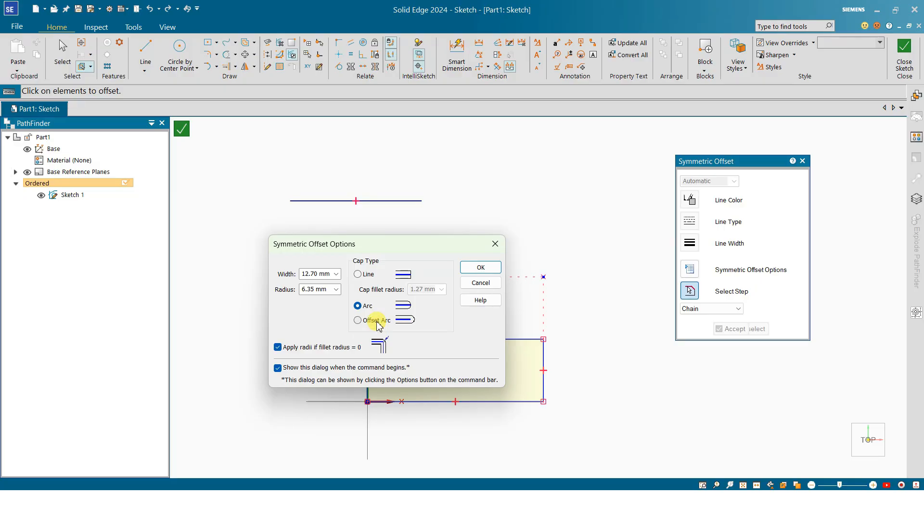
{"action": "left_click", "coordinate": [489, 264]}
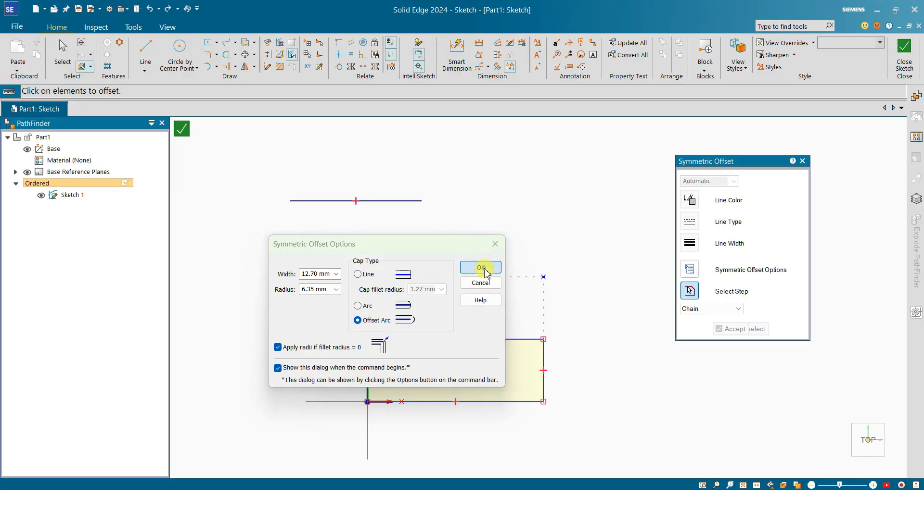
{"action": "left_click", "coordinate": [380, 201]}
{"action": "right_click", "coordinate": [403, 176]}
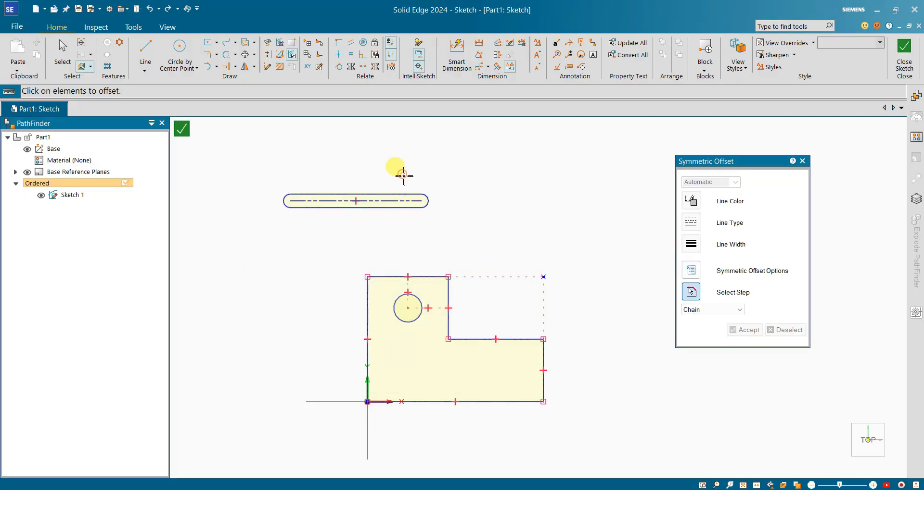
{"action": "scroll", "coordinate": [345, 196], "scroll_direction": "up", "scroll_amount": 2}
{"action": "left_click", "coordinate": [336, 191]}
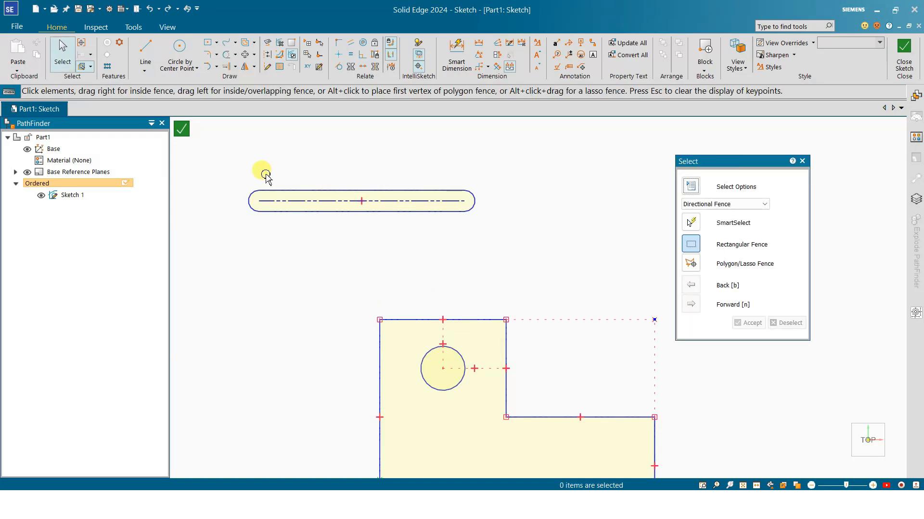
Move the whole slot with its centerline, based at the centerline's midpoint, down and right to just above the L-profile.
{"action": "left_click_drag", "start_coordinate": [219, 174], "coordinate": [563, 257]}
{"action": "left_click", "coordinate": [423, 154]}
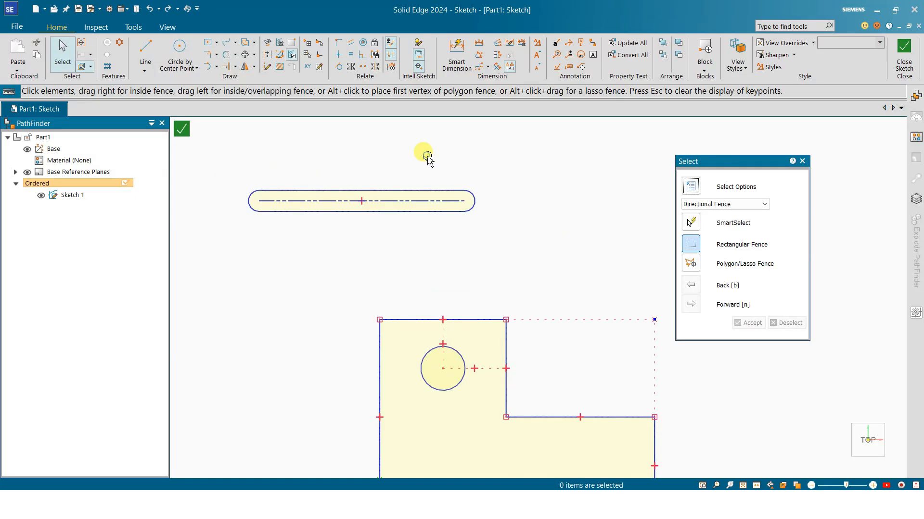
{"action": "left_click", "coordinate": [254, 55]}
{"action": "left_click", "coordinate": [259, 68]}
{"action": "left_click_drag", "start_coordinate": [228, 176], "coordinate": [559, 241]}
{"action": "left_click", "coordinate": [362, 201]}
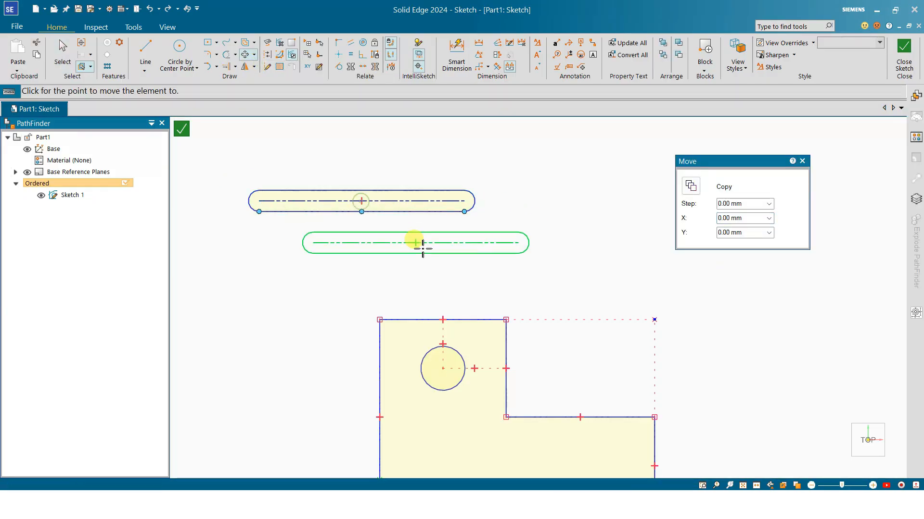
{"action": "left_click", "coordinate": [466, 256]}
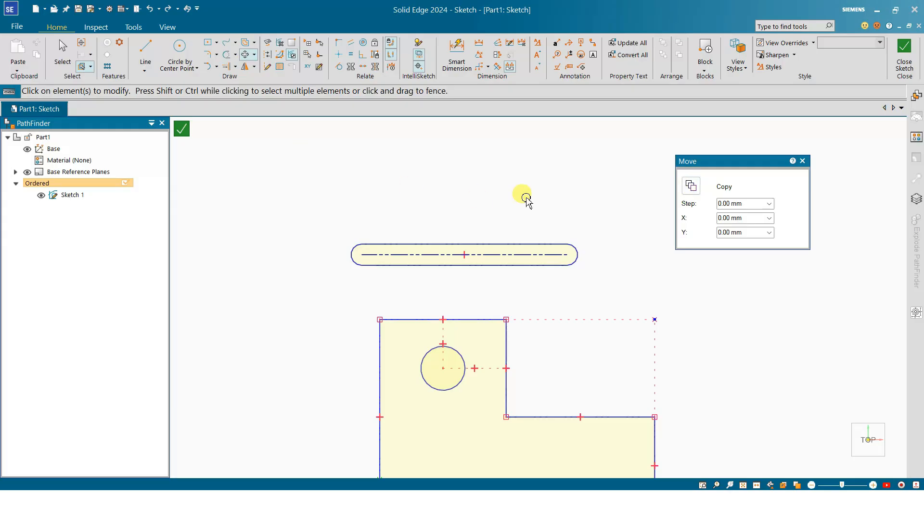
{"action": "key", "text": "Escape"}
Place three copies of the slot above the original using the Move command with Copy enabled.
{"action": "left_click", "coordinate": [245, 54]}
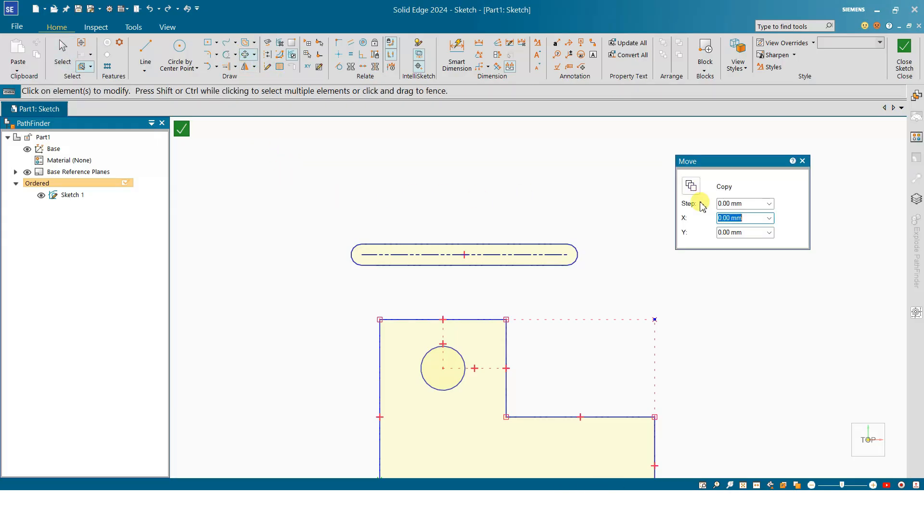
{"action": "left_click", "coordinate": [691, 189]}
{"action": "left_click_drag", "start_coordinate": [319, 221], "coordinate": [625, 296]}
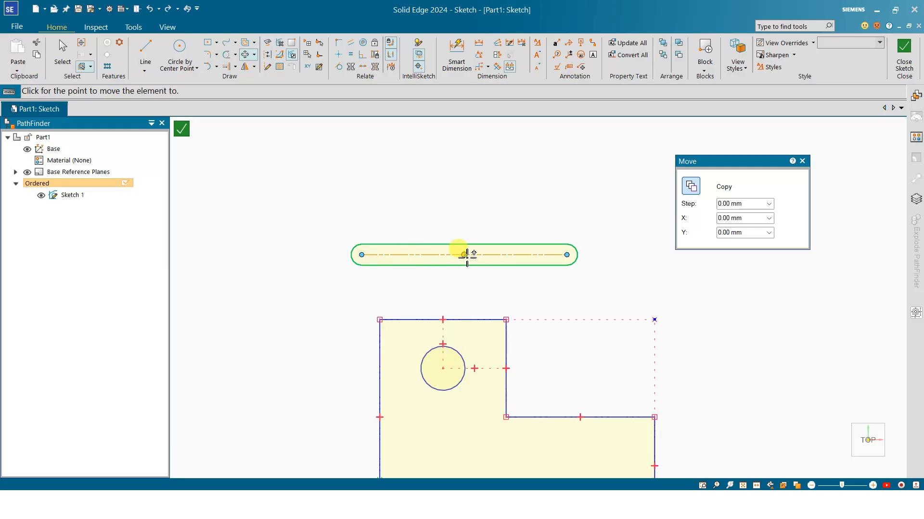
{"action": "left_click", "coordinate": [372, 188]}
{"action": "left_click", "coordinate": [416, 224]}
{"action": "left_click", "coordinate": [488, 148]}
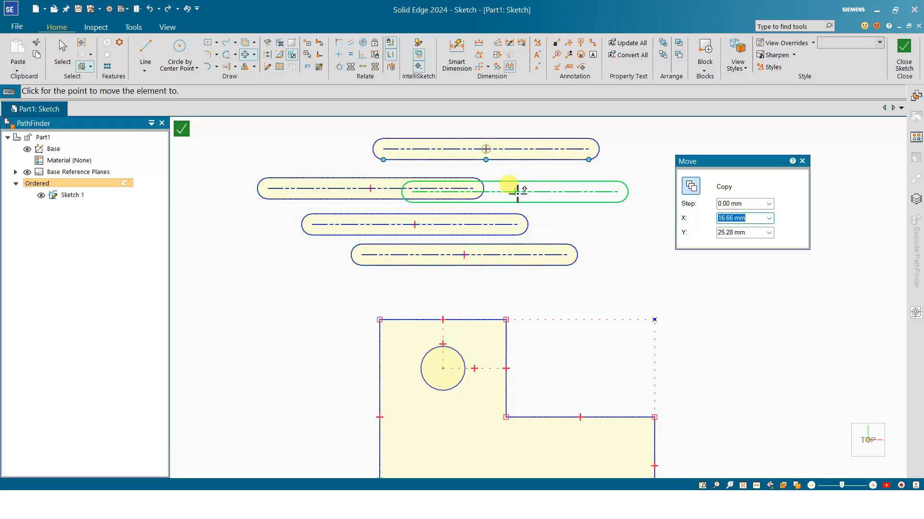
{"action": "key", "text": "Escape"}
Delete the three upper slot copies, keeping only the slot nearest the L-profile.
{"action": "scroll", "coordinate": [536, 233], "scroll_direction": "down", "scroll_amount": 3}
{"action": "scroll", "coordinate": [580, 215], "scroll_direction": "up", "scroll_amount": 3}
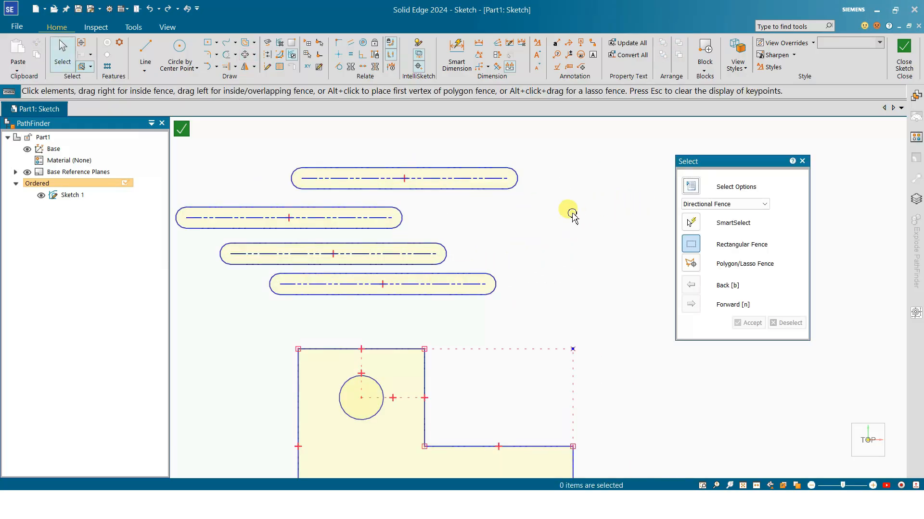
{"action": "scroll", "coordinate": [575, 214], "scroll_direction": "down", "scroll_amount": 3}
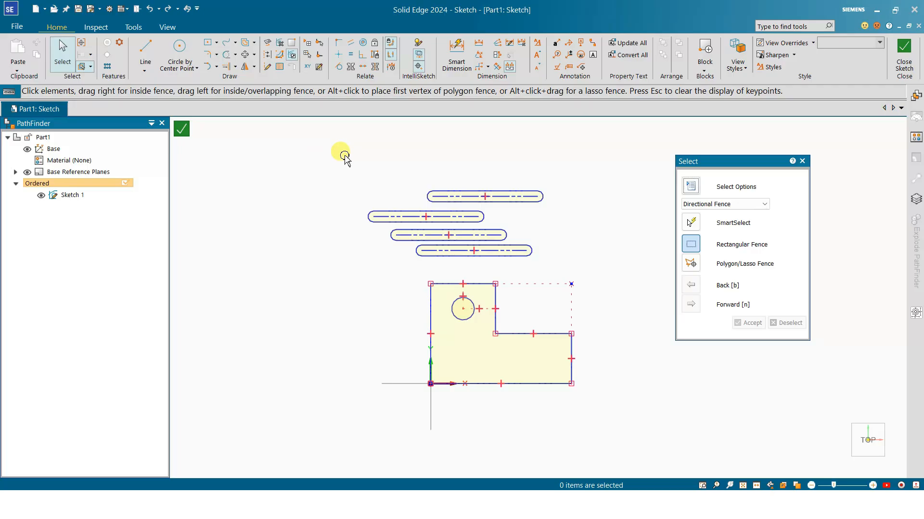
{"action": "left_click_drag", "start_coordinate": [308, 162], "coordinate": [590, 250]}
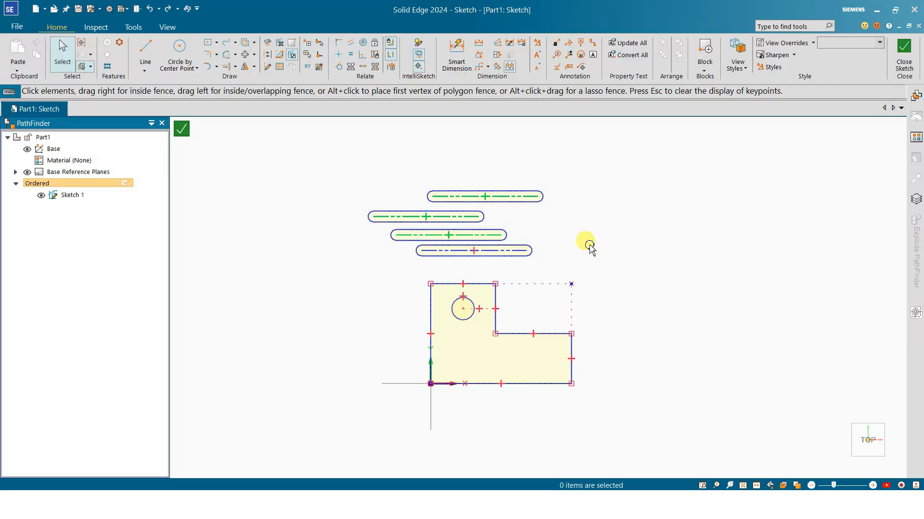
{"action": "key", "text": "Delete"}
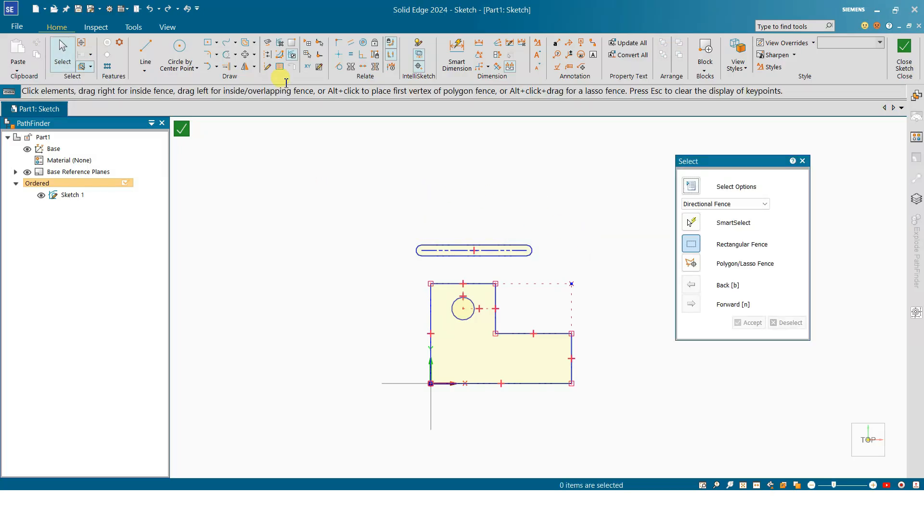
Rotate the slot's centerline about its left endpoint with Copy enabled, placing several copies at different angles.
{"action": "left_click", "coordinate": [245, 54]}
{"action": "left_click", "coordinate": [254, 55]}
{"action": "left_click", "coordinate": [256, 80]}
{"action": "scroll", "coordinate": [509, 259], "scroll_direction": "up", "scroll_amount": 1}
{"action": "scroll", "coordinate": [509, 259], "scroll_direction": "up", "scroll_amount": 2}
{"action": "left_click", "coordinate": [344, 240]}
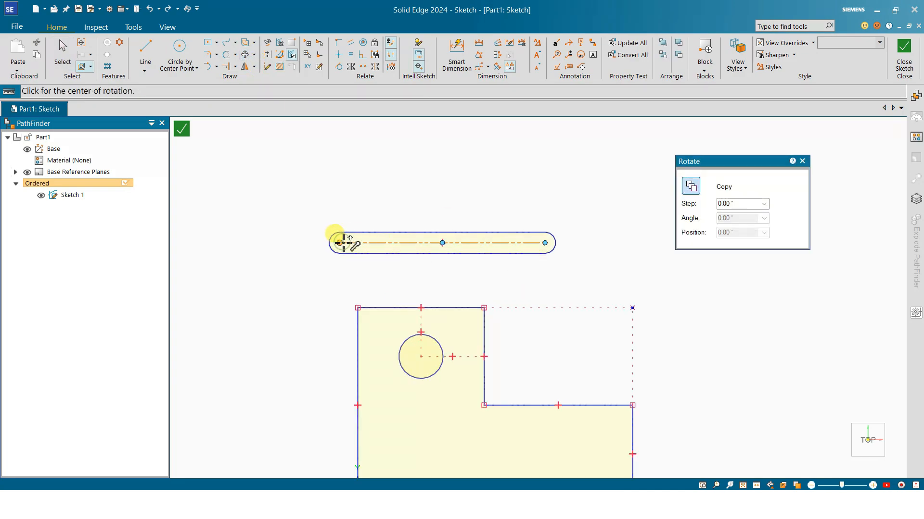
{"action": "left_click", "coordinate": [339, 242]}
{"action": "left_click", "coordinate": [553, 243]}
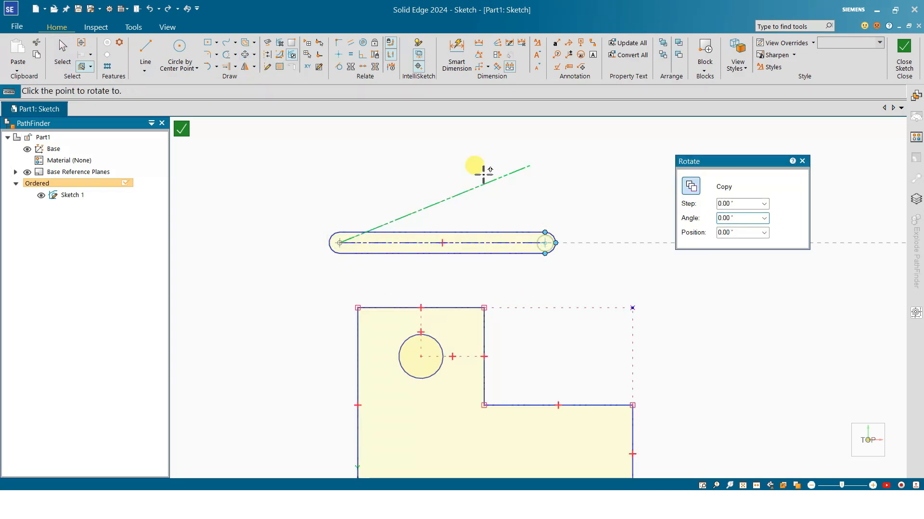
{"action": "scroll", "coordinate": [353, 212], "scroll_direction": "down", "scroll_amount": 3}
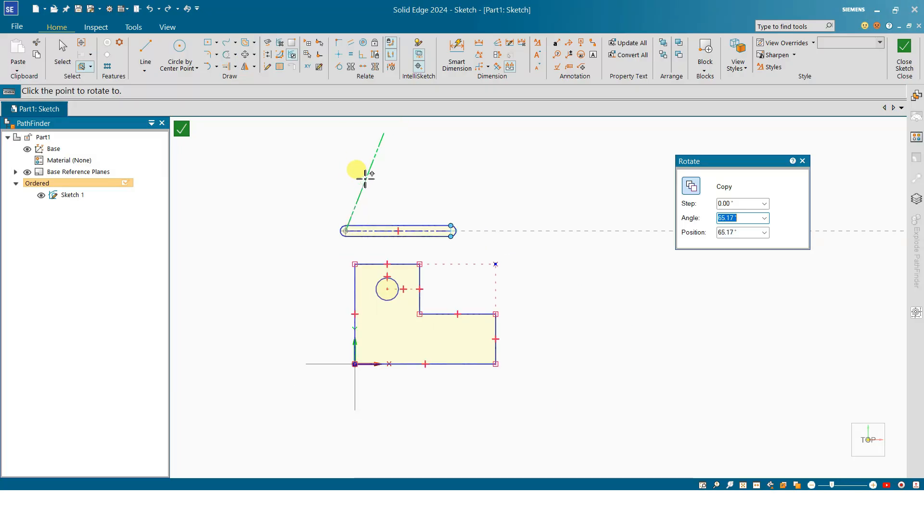
{"action": "left_click", "coordinate": [689, 185]}
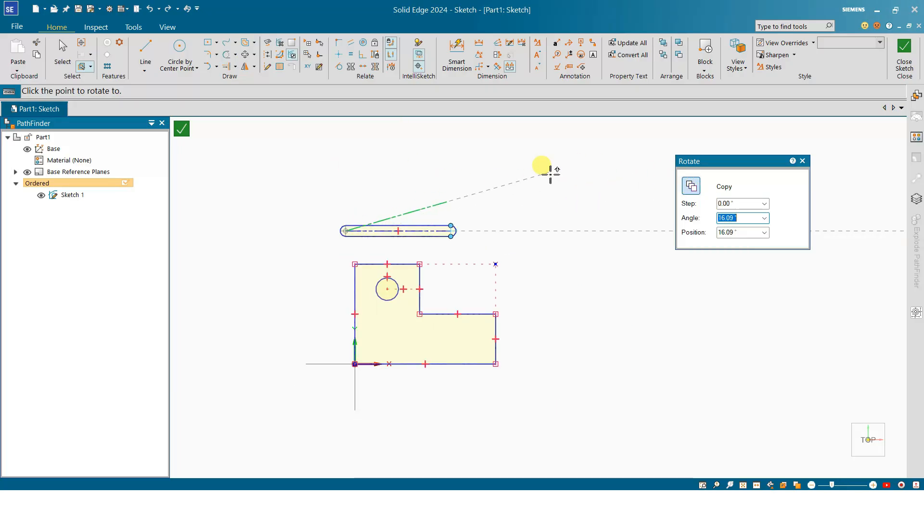
{"action": "left_click", "coordinate": [407, 160]}
{"action": "left_click", "coordinate": [288, 195]}
{"action": "left_click", "coordinate": [284, 231]}
{"action": "left_click", "coordinate": [294, 258]}
{"action": "left_click", "coordinate": [373, 128]}
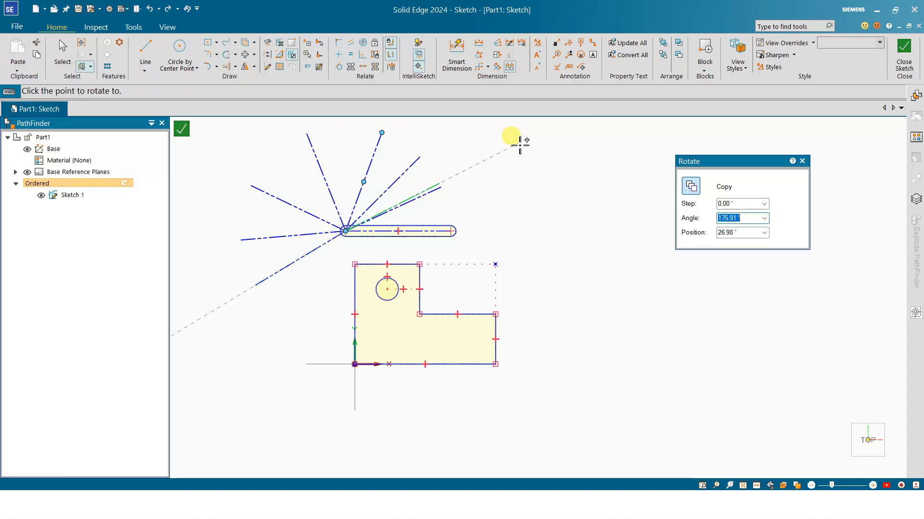
{"action": "key", "text": "Escape"}
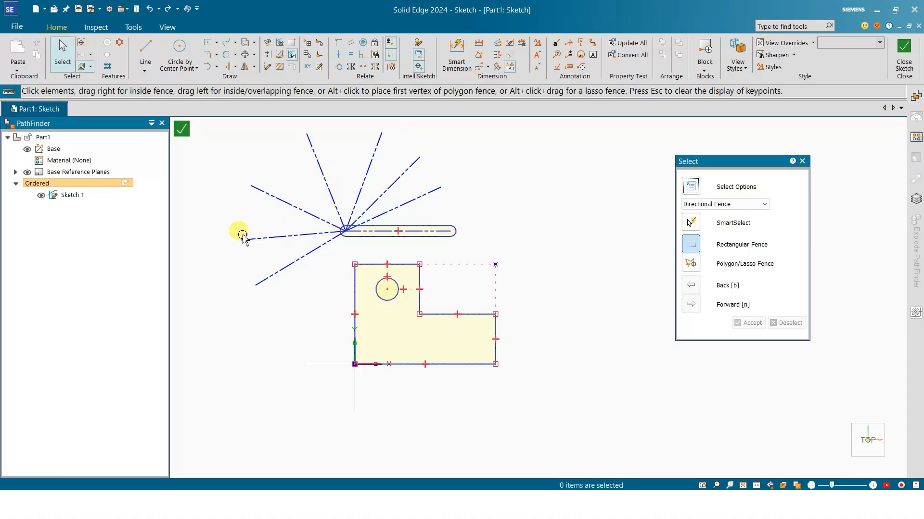
Trim away all the rotated centerline copies fanning out from the slot's left end.
{"action": "left_click", "coordinate": [226, 55]}
{"action": "mouse_move", "coordinate": [308, 295]}
{"action": "left_mouse_down"}
{"action": "mouse_move", "coordinate": [382, 178]}
{"action": "mouse_move", "coordinate": [419, 207]}
{"action": "left_mouse_up"}
{"action": "scroll", "coordinate": [336, 217], "scroll_direction": "up", "scroll_amount": 5}
{"action": "mouse_move", "coordinate": [326, 254]}
{"action": "left_mouse_down"}
{"action": "mouse_move", "coordinate": [262, 250]}
{"action": "mouse_move", "coordinate": [330, 202]}
{"action": "left_mouse_up"}
{"action": "key", "text": "Escape"}
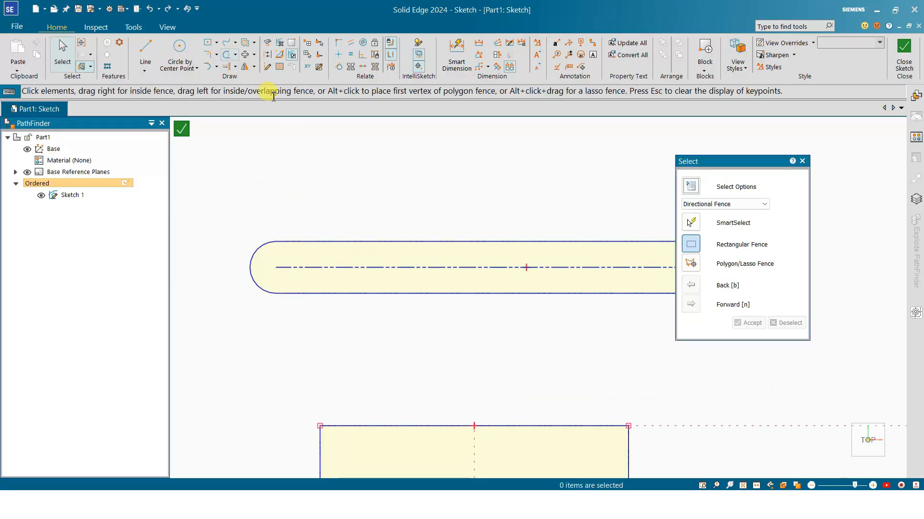
Mirror a copy of the whole slot about the vertical notch edge of the L-profile.
{"action": "left_click", "coordinate": [255, 70]}
{"action": "left_click", "coordinate": [268, 82]}
{"action": "scroll", "coordinate": [309, 177], "scroll_direction": "down", "scroll_amount": 3}
{"action": "scroll", "coordinate": [241, 186], "scroll_direction": "down", "scroll_amount": 1}
{"action": "left_click_drag", "start_coordinate": [246, 192], "coordinate": [615, 259]}
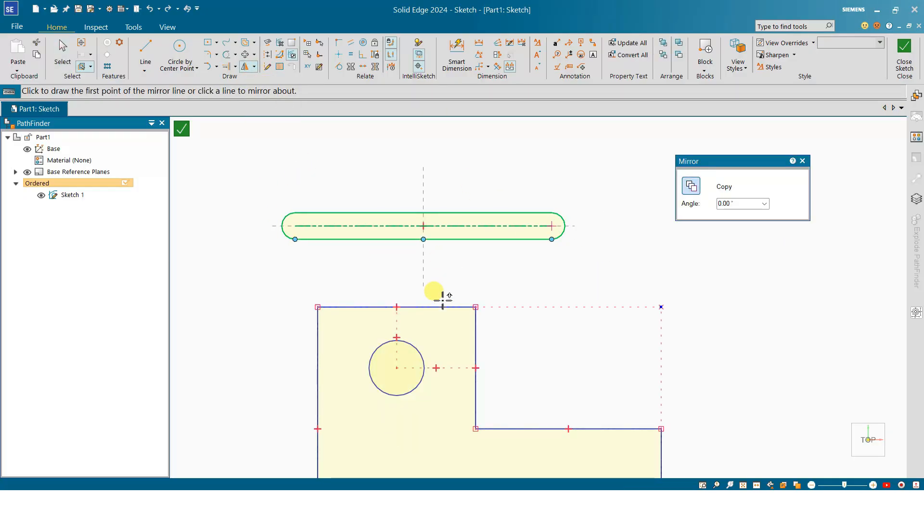
{"action": "left_click", "coordinate": [475, 307]}
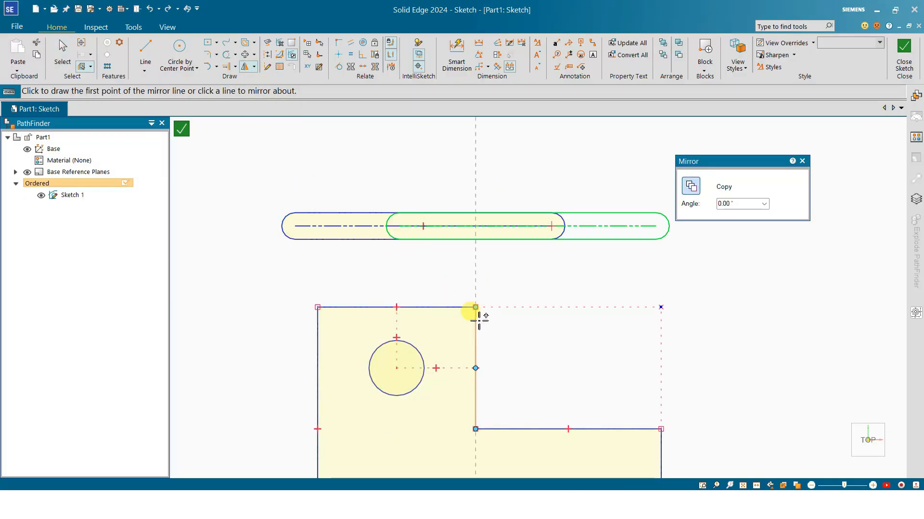
{"action": "key", "text": "Escape"}
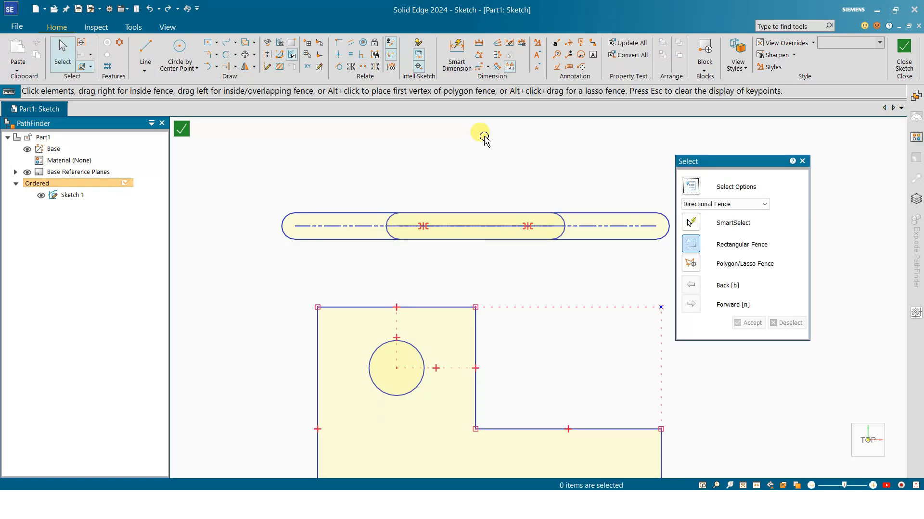
Delete both overlapping slots above the L-profile.
{"action": "scroll", "coordinate": [297, 195], "scroll_direction": "down", "scroll_amount": 5}
{"action": "left_click_drag", "start_coordinate": [239, 167], "coordinate": [550, 233]}
{"action": "key", "text": "Delete"}
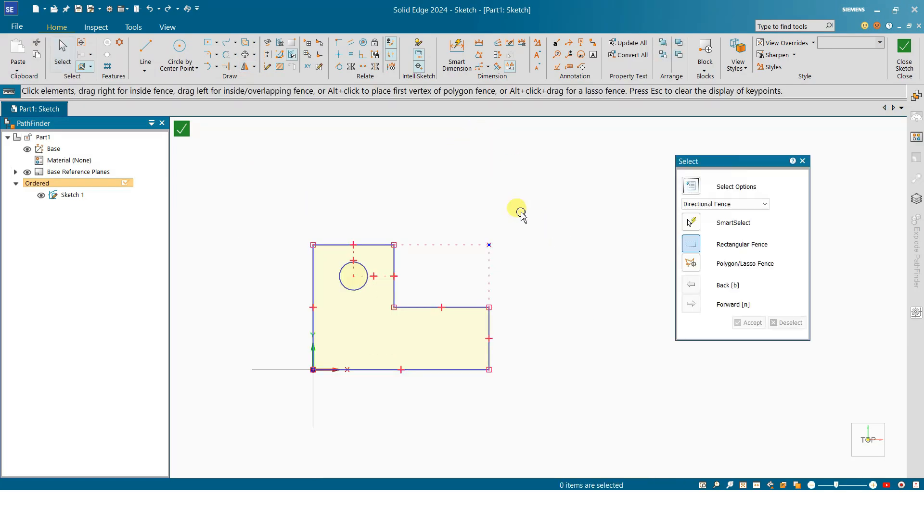
Scale up the L-profile together with its circle, using the origin corner as the base point.
{"action": "left_click", "coordinate": [254, 67]}
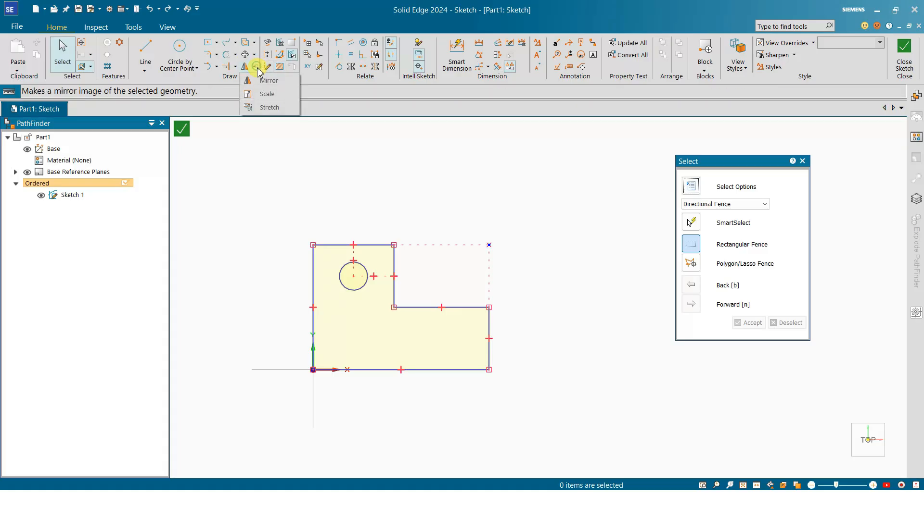
{"action": "left_click", "coordinate": [267, 95]}
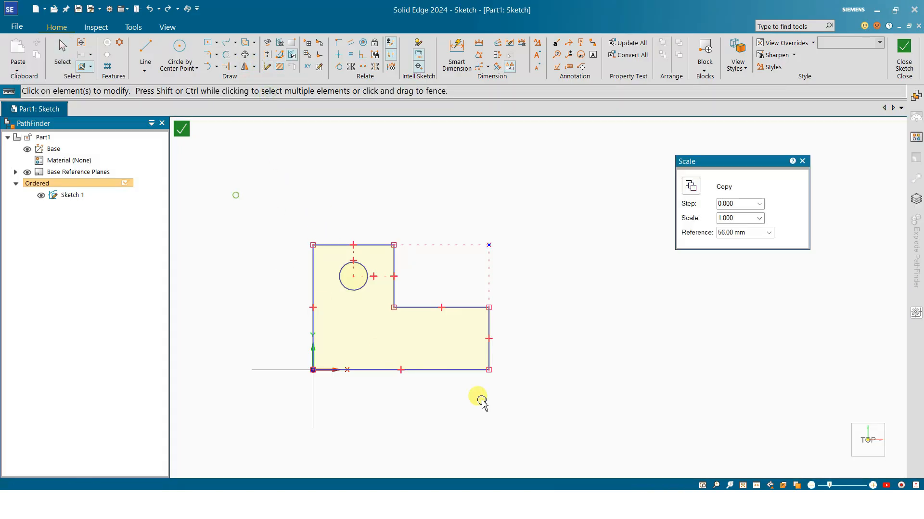
{"action": "left_click", "coordinate": [435, 379]}
{"action": "left_click", "coordinate": [313, 370]}
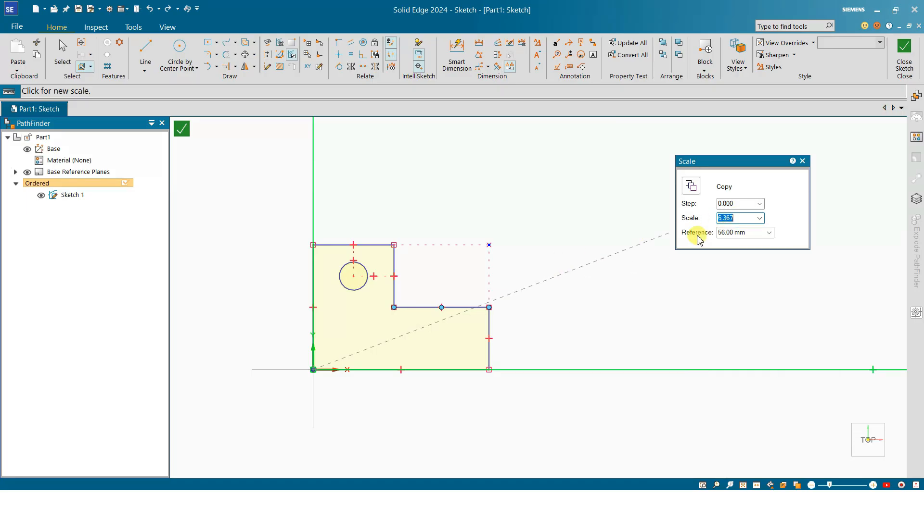
{"action": "key", "text": "Return"}
{"action": "scroll", "coordinate": [521, 317], "scroll_direction": "down", "scroll_amount": 3}
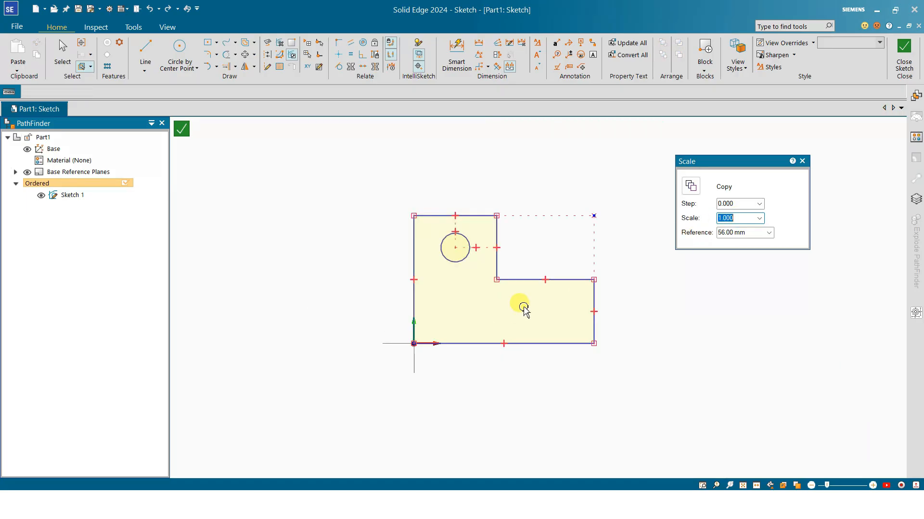
{"action": "left_click", "coordinate": [254, 67]}
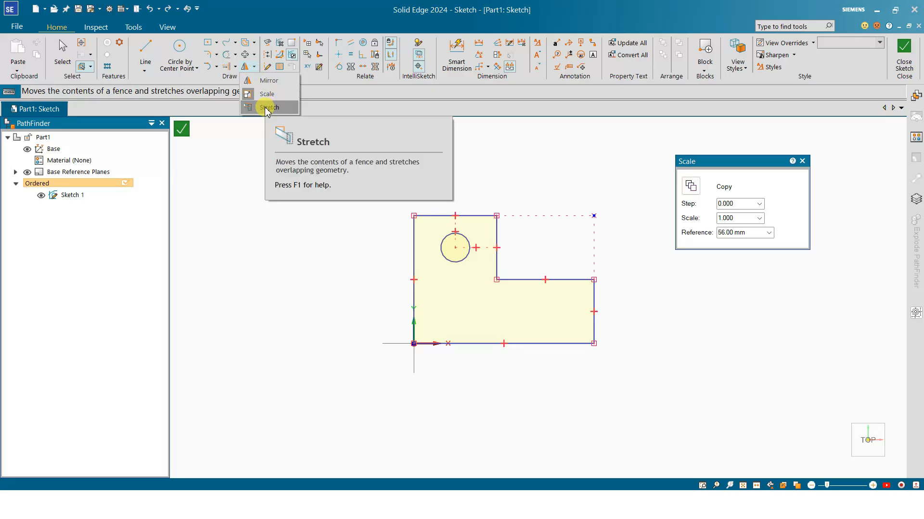
{"action": "left_click", "coordinate": [267, 107]}
{"action": "left_click_drag", "start_coordinate": [336, 187], "coordinate": [666, 366]}
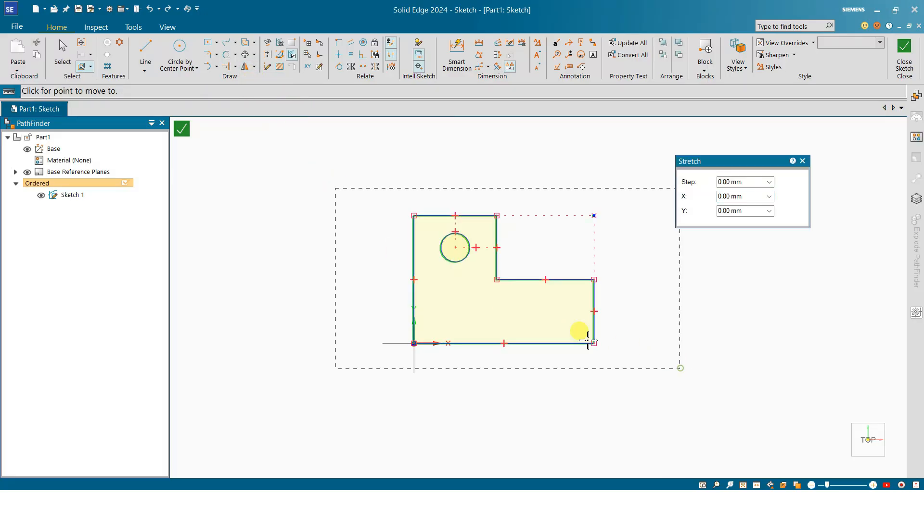
{"action": "key", "text": "Escape"}
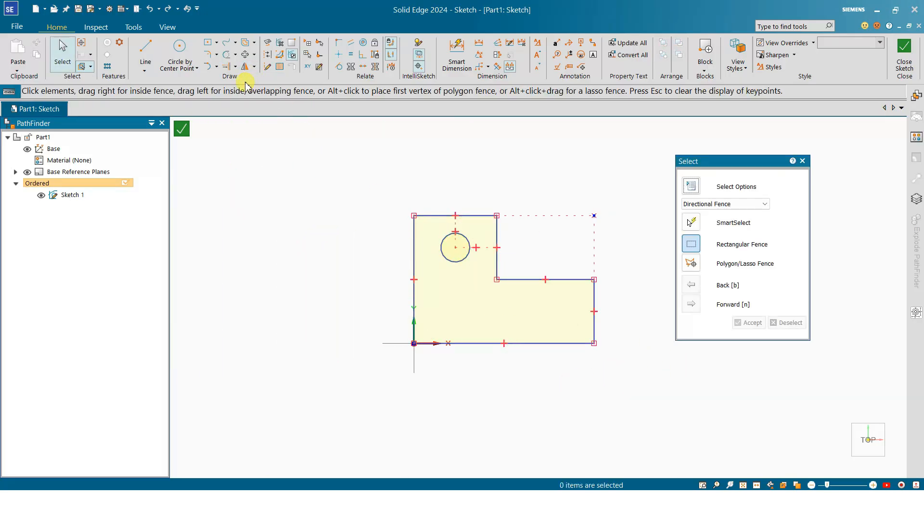
{"action": "left_click", "coordinate": [259, 70]}
{"action": "left_click", "coordinate": [267, 108]}
{"action": "left_click_drag", "start_coordinate": [356, 192], "coordinate": [679, 390]}
{"action": "left_click", "coordinate": [499, 282]}
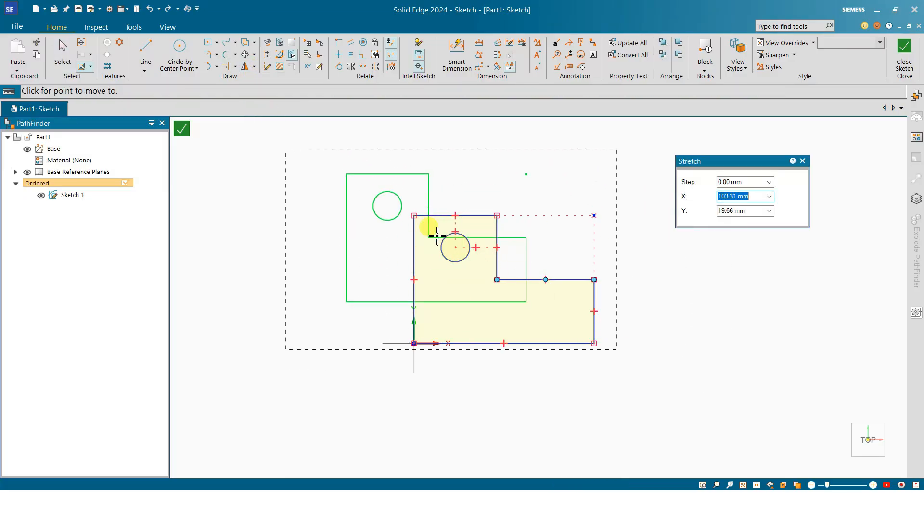
{"action": "key", "text": "Escape"}
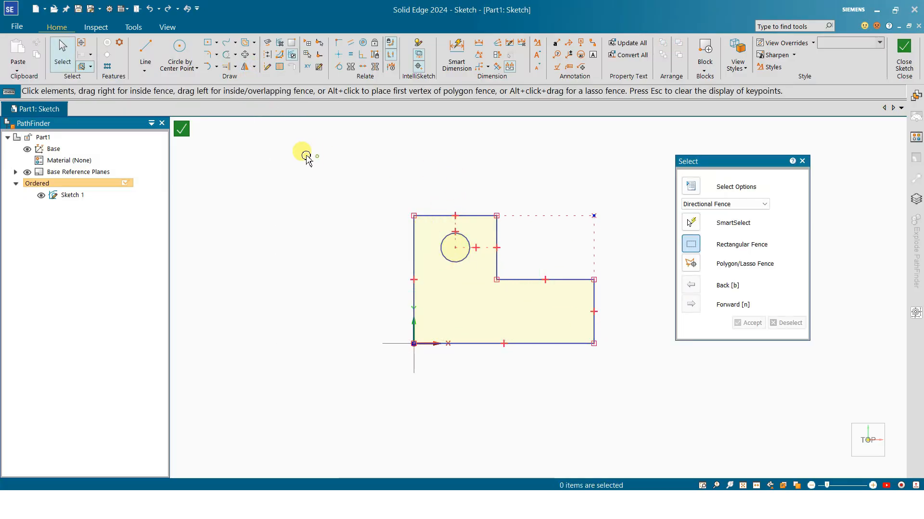
Close and finish the L-profile sketch, then leave the Sketch command.
{"action": "scroll", "coordinate": [249, 211], "scroll_direction": "down", "scroll_amount": 2}
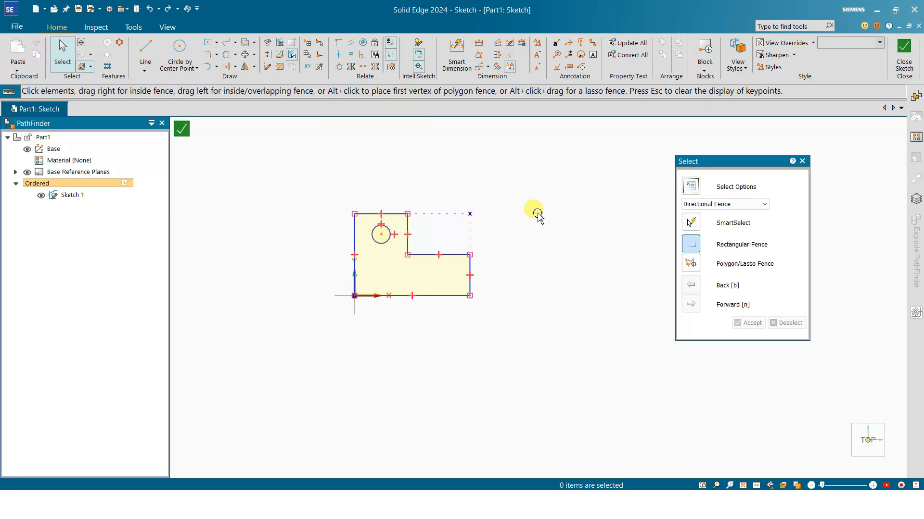
{"action": "left_click", "coordinate": [904, 53]}
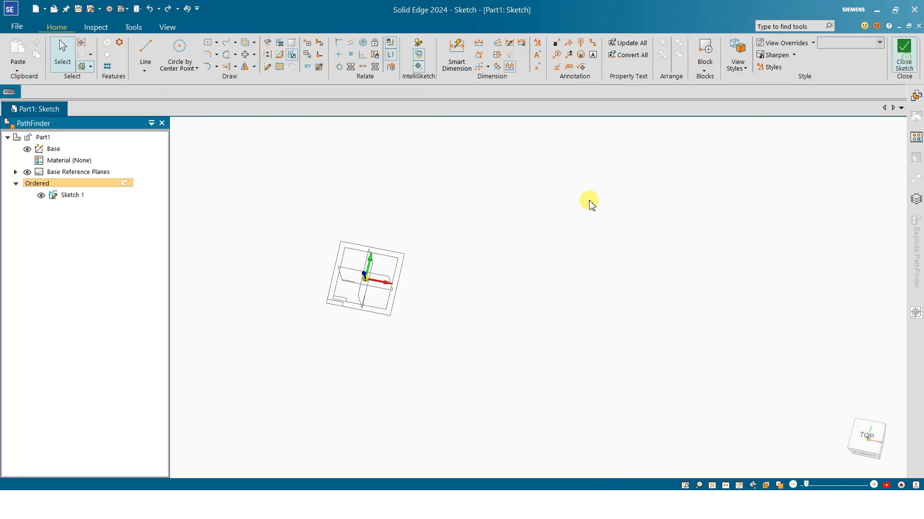
{"action": "left_click", "coordinate": [784, 178]}
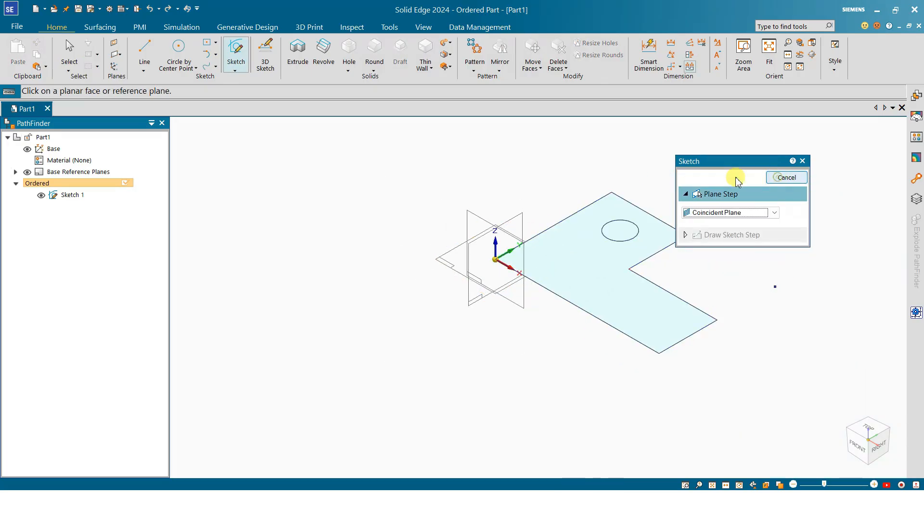
{"action": "left_click", "coordinate": [793, 179]}
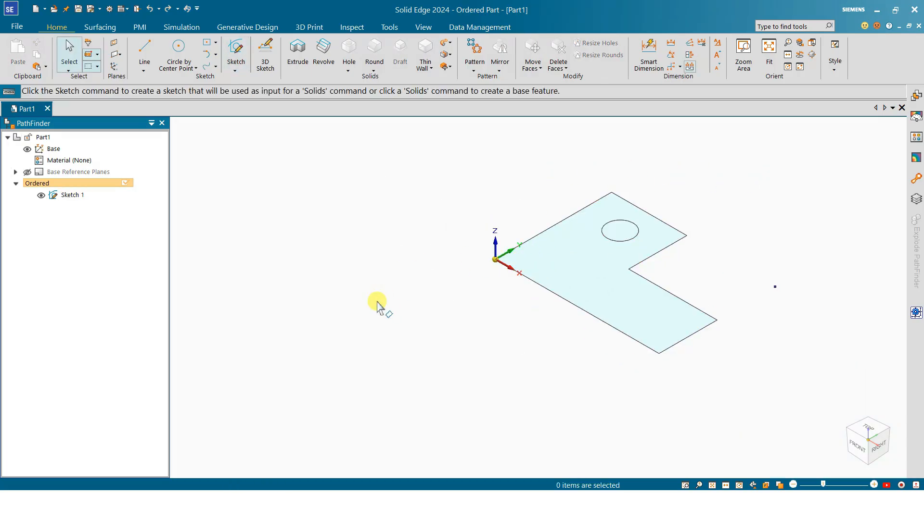
Create a parallel reference plane 500 mm from the XY base plane on the positive Z side.
{"action": "scroll", "coordinate": [375, 307], "scroll_direction": "down", "scroll_amount": 3}
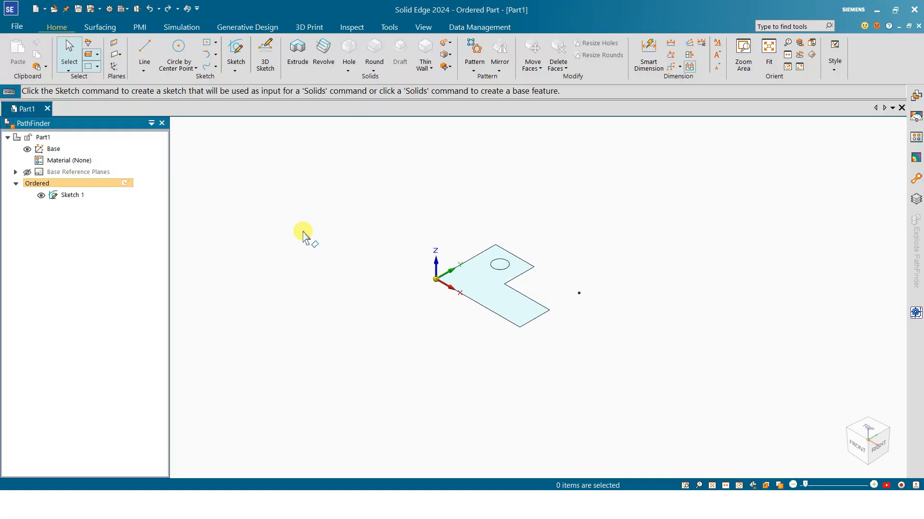
{"action": "middle_click_drag", "start_coordinate": [214, 197], "coordinate": [187, 261]}
{"action": "left_click", "coordinate": [116, 54]}
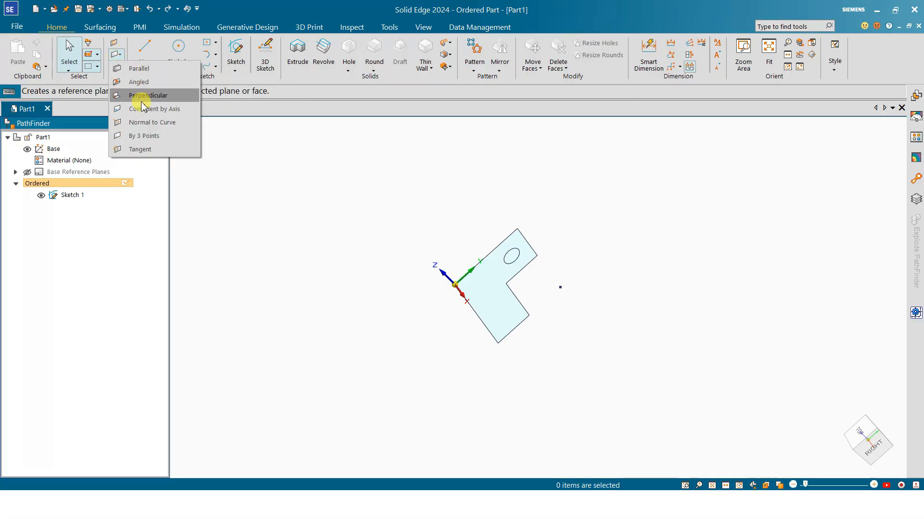
{"action": "left_click", "coordinate": [139, 72]}
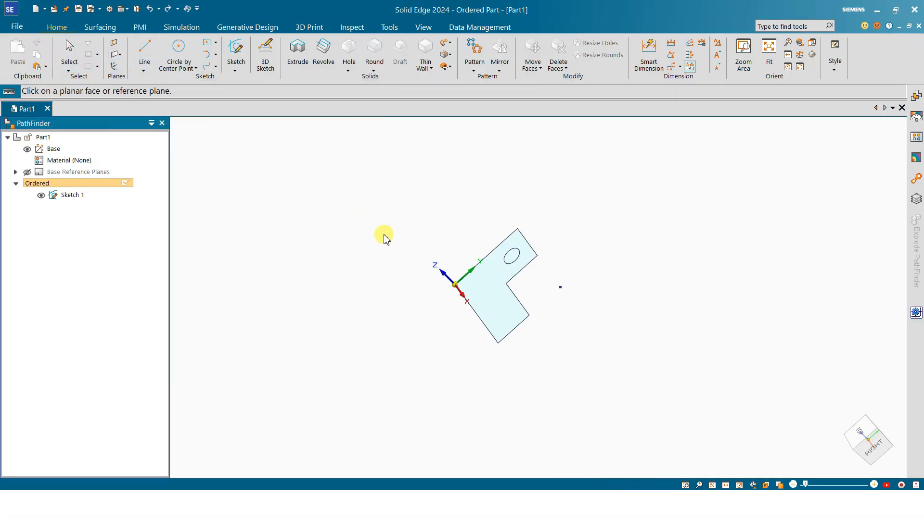
{"action": "left_click", "coordinate": [465, 290]}
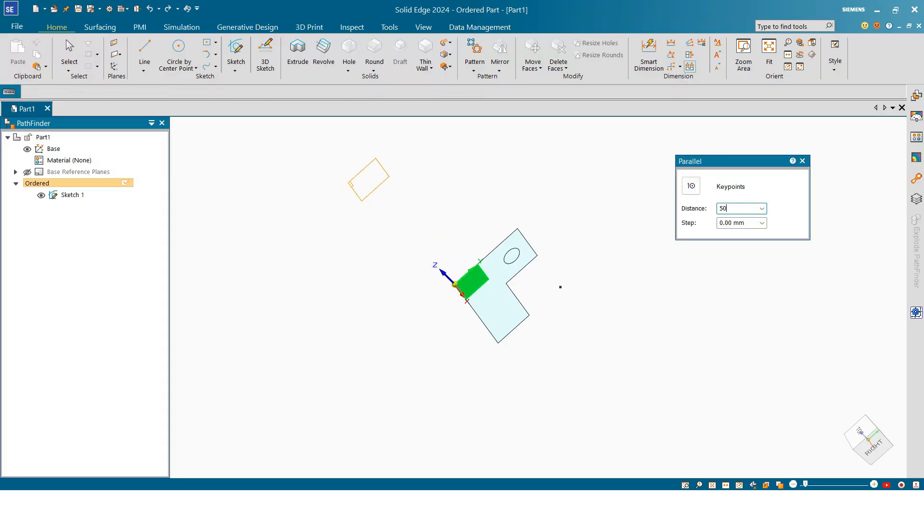
{"action": "type", "text": "500"}
{"action": "key", "text": "Tab"}
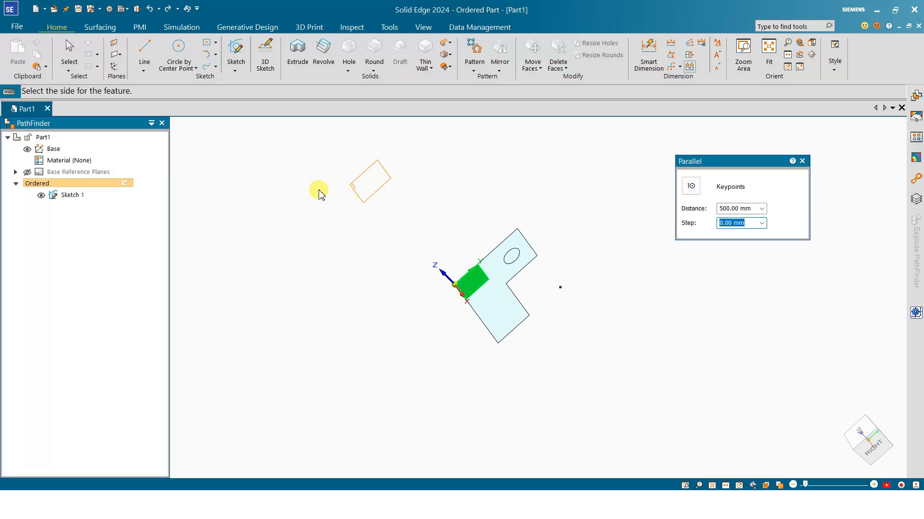
{"action": "left_click", "coordinate": [360, 233]}
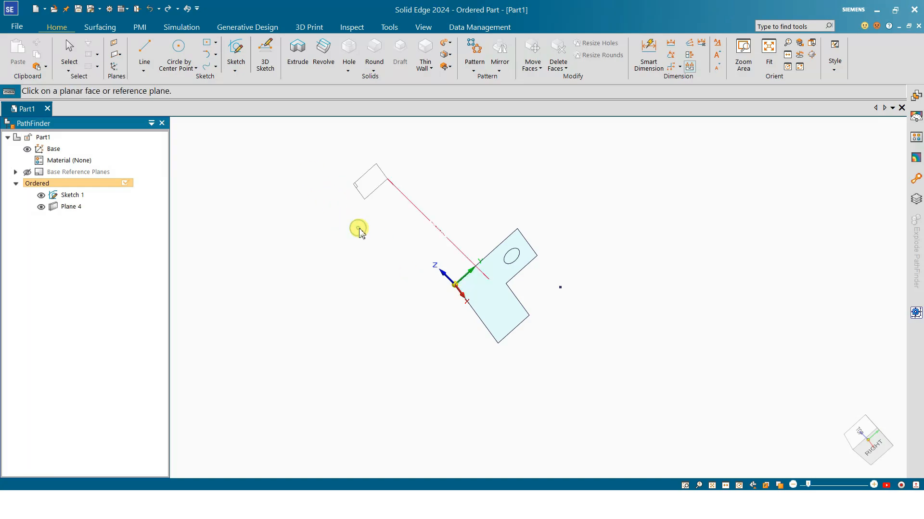
Open a new sketch on the 500 mm offset plane and leave the Line tool.
{"action": "middle_click_drag", "start_coordinate": [393, 287], "coordinate": [364, 309]}
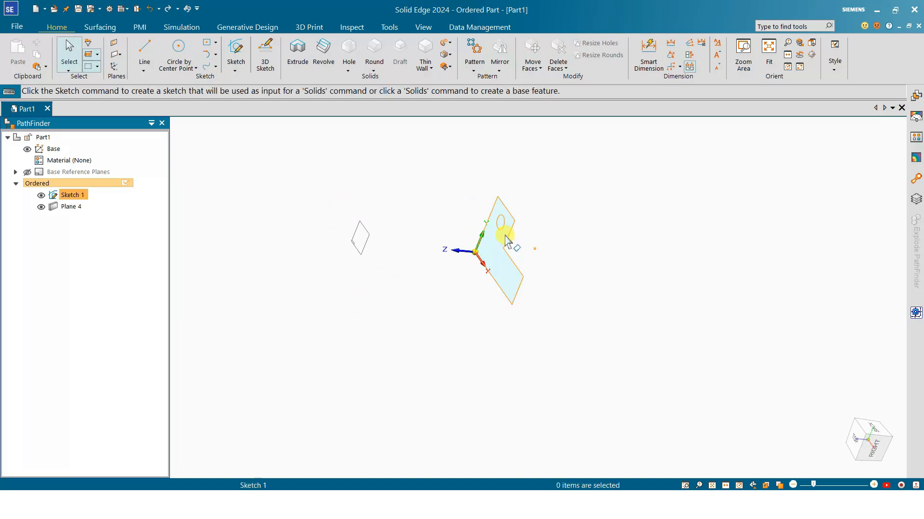
{"action": "left_click", "coordinate": [231, 49]}
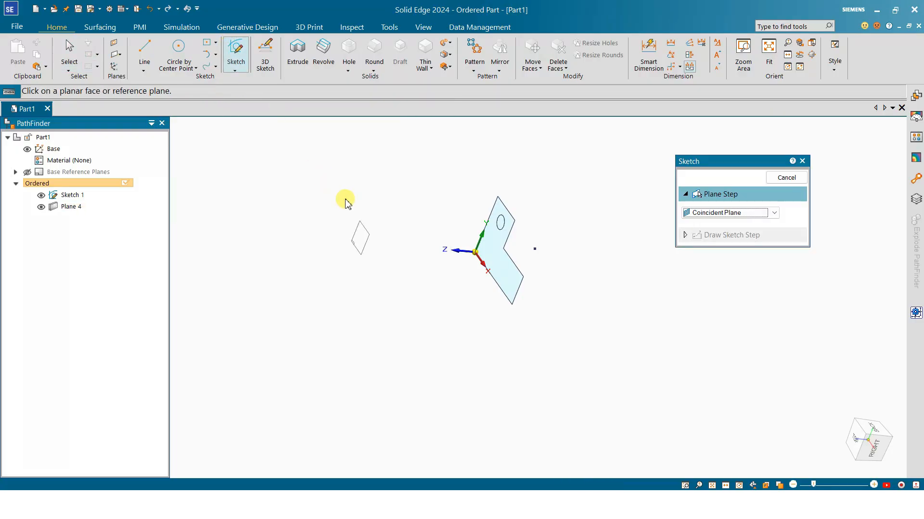
{"action": "left_click", "coordinate": [363, 233]}
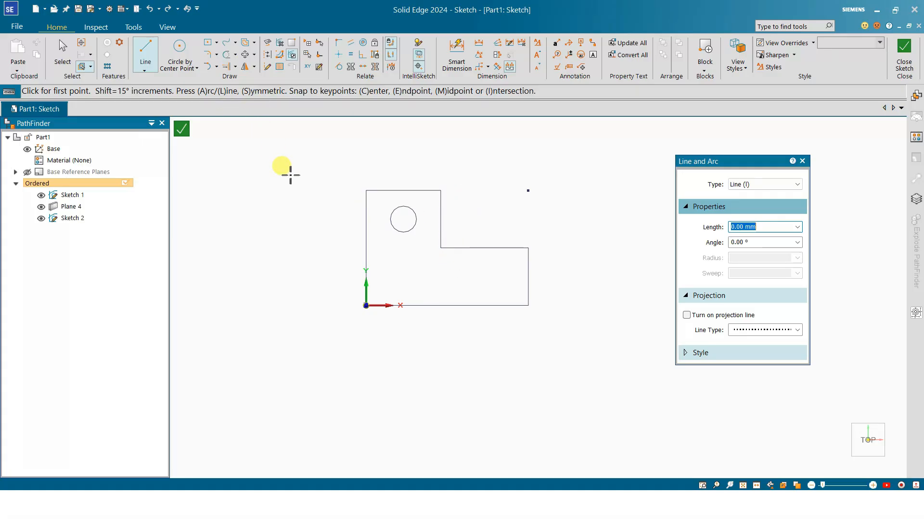
{"action": "key", "text": "Escape"}
{"action": "scroll", "coordinate": [296, 193], "scroll_direction": "down", "scroll_amount": 2}
Try to project the L-profile outline onto the offset plane's sketch as a Wireframe Chain and close the sketch.
{"action": "left_click", "coordinate": [267, 45]}
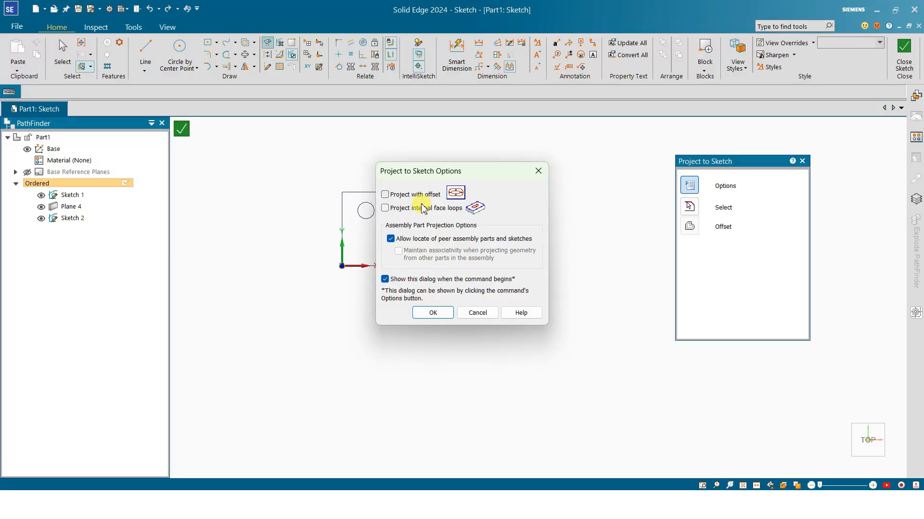
{"action": "left_click", "coordinate": [434, 314]}
{"action": "middle_click_drag", "start_coordinate": [481, 351], "coordinate": [409, 368]}
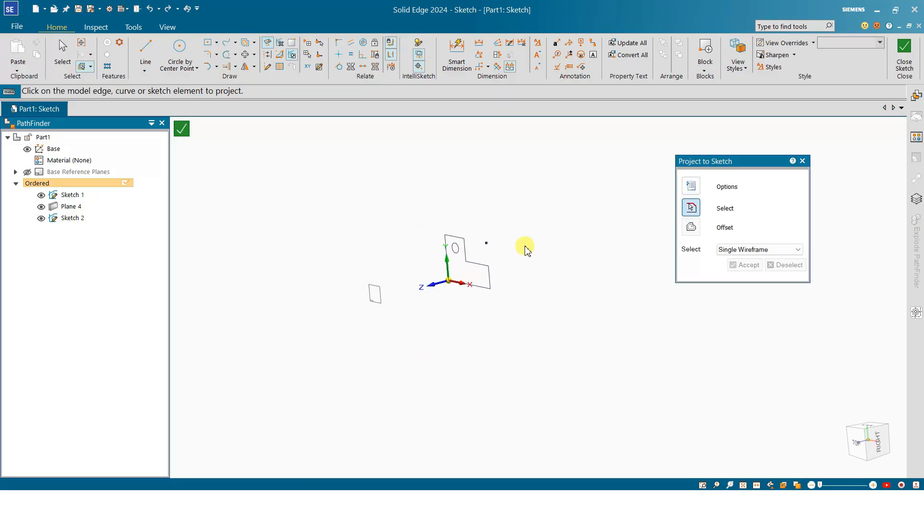
{"action": "left_click", "coordinate": [743, 250]}
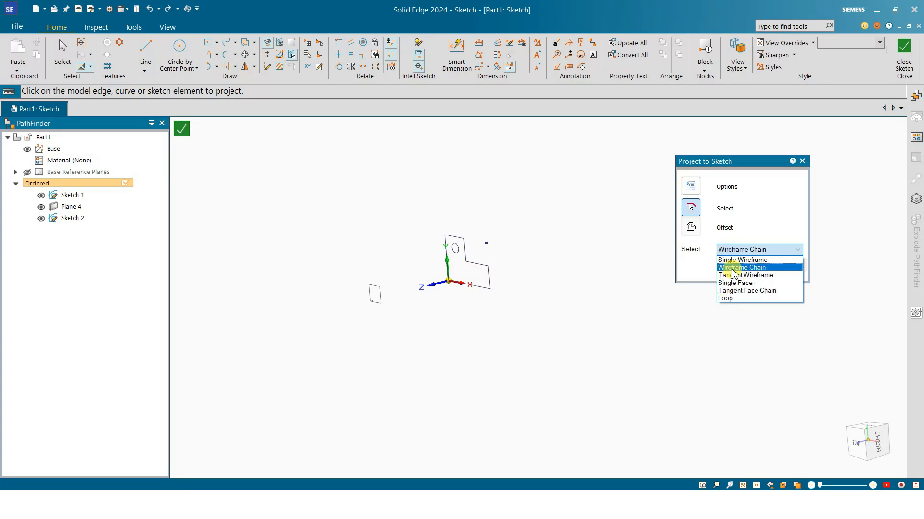
{"action": "left_click", "coordinate": [732, 270]}
{"action": "left_click", "coordinate": [477, 263]}
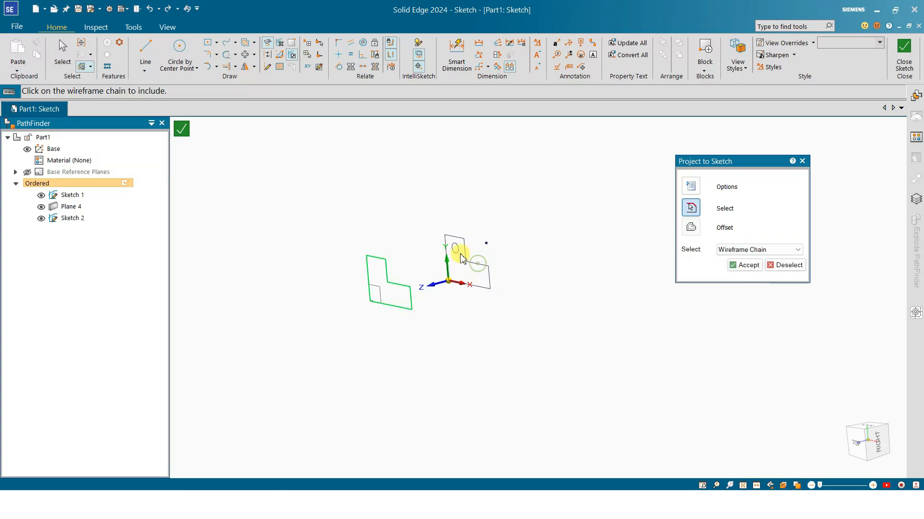
{"action": "left_click", "coordinate": [900, 55]}
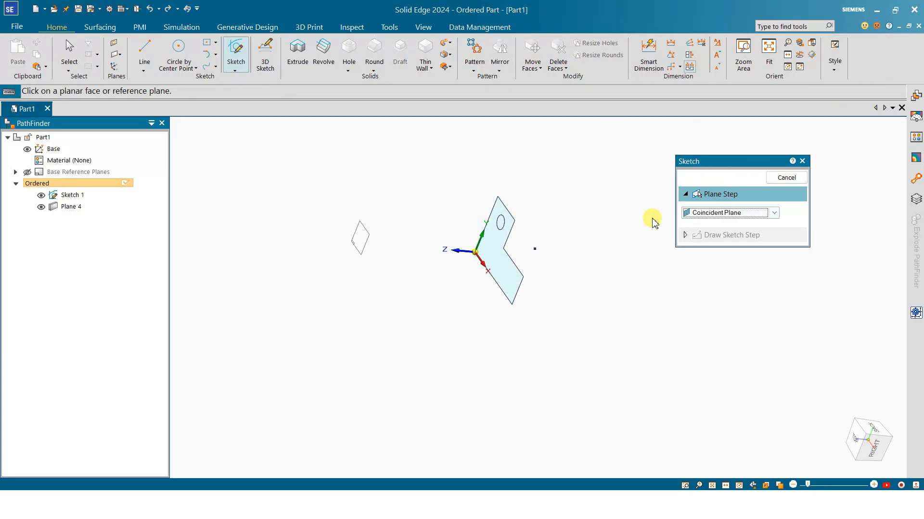
Start a new sketch on the offset plane and project the L-profile and its circle into it as wireframe chains.
{"action": "left_click", "coordinate": [362, 248]}
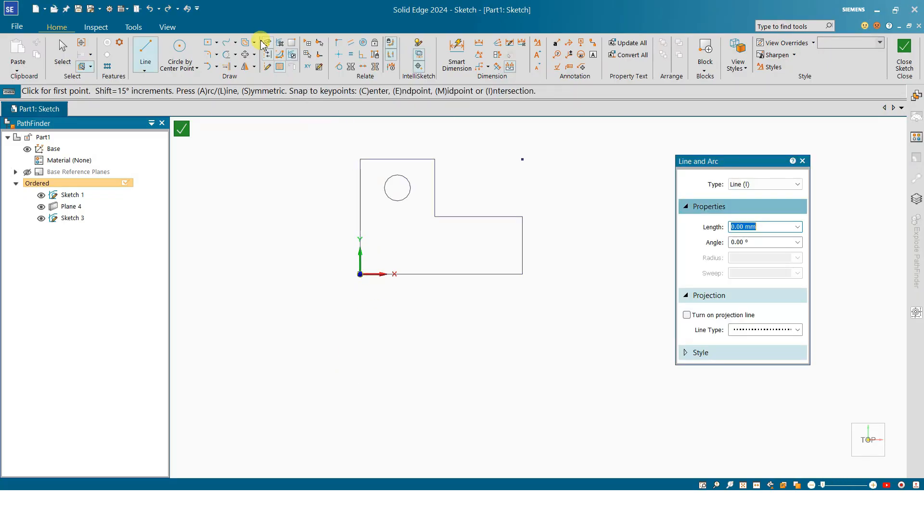
{"action": "left_click", "coordinate": [266, 43]}
{"action": "left_click", "coordinate": [433, 312]}
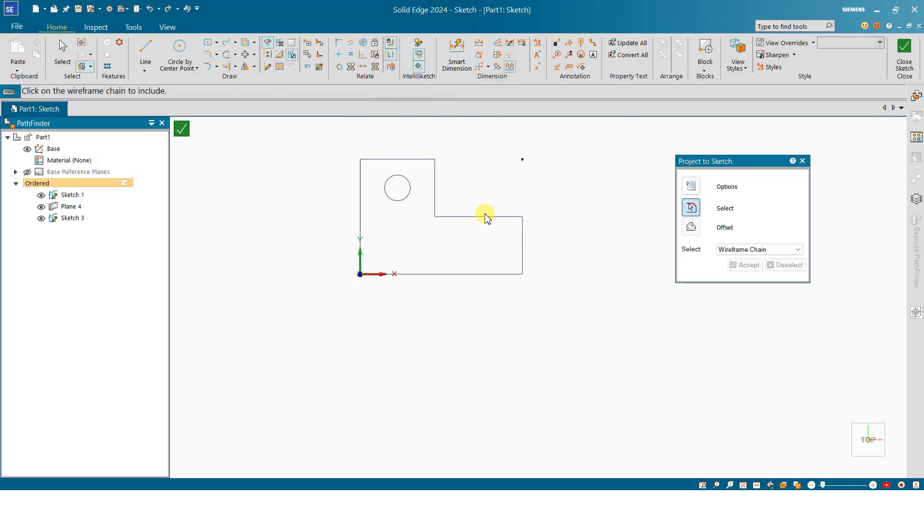
{"action": "left_click", "coordinate": [486, 217]}
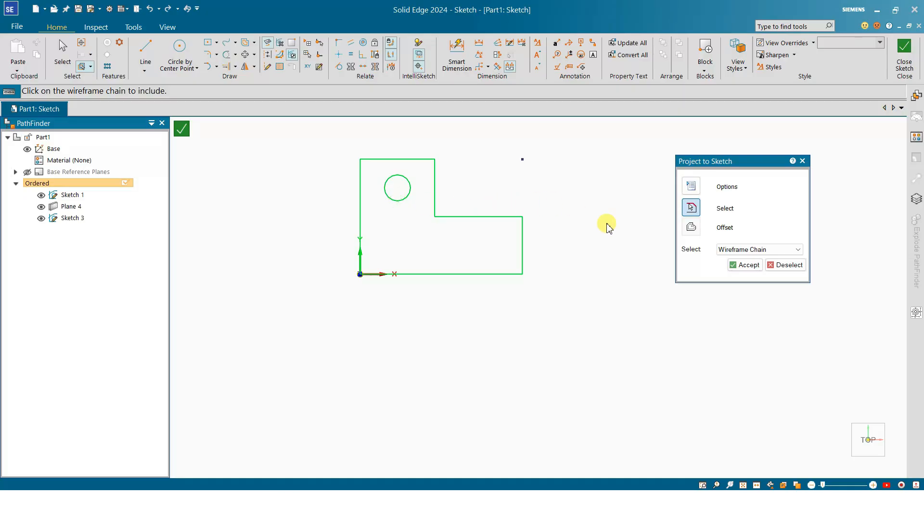
{"action": "left_click", "coordinate": [740, 270]}
{"action": "scroll", "coordinate": [589, 265], "scroll_direction": "down", "scroll_amount": 3}
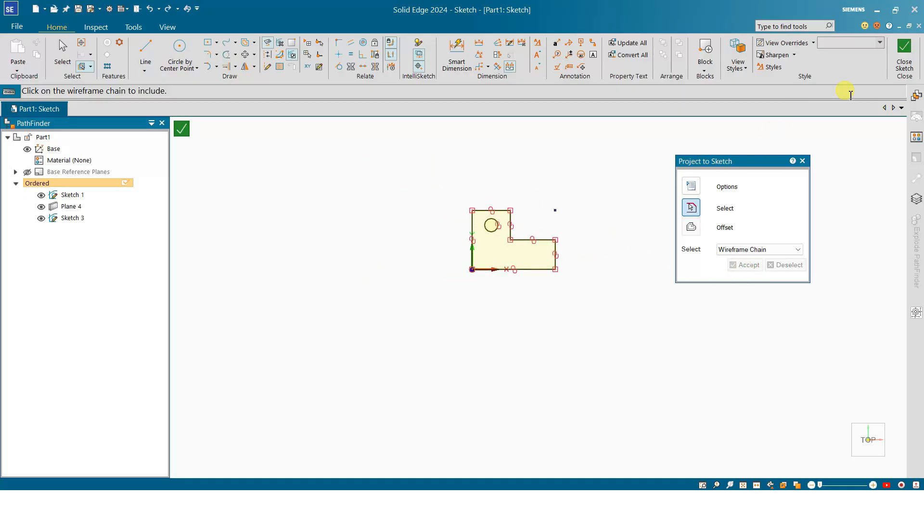
{"action": "middle_click_drag", "start_coordinate": [598, 202], "coordinate": [540, 214]}
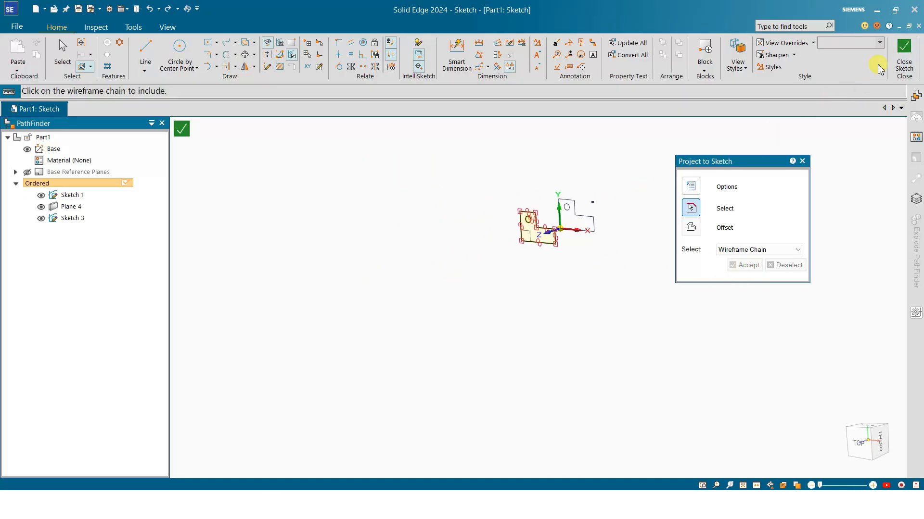
Close and finish the projected sketch and leave the Sketch command.
{"action": "left_click", "coordinate": [901, 60]}
{"action": "left_click", "coordinate": [791, 180]}
{"action": "mouse_move", "coordinate": [426, 214]}
{"action": "middle_mouse_down"}
{"action": "mouse_move", "coordinate": [526, 206]}
{"action": "mouse_move", "coordinate": [408, 216]}
{"action": "mouse_move", "coordinate": [408, 208]}
{"action": "middle_mouse_up"}
{"action": "scroll", "coordinate": [409, 198], "scroll_direction": "up", "scroll_amount": 3}
{"action": "key", "text": "Escape"}
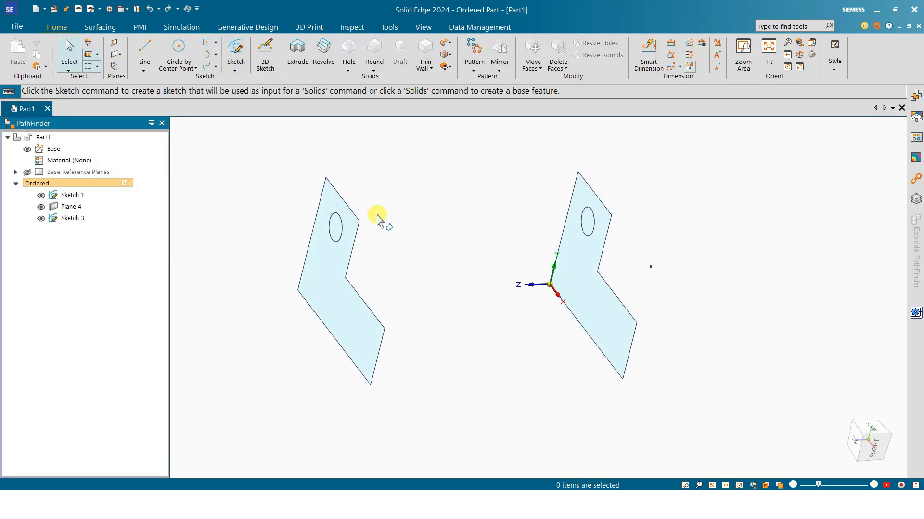
Delete the projected sketch together with its offset reference plane.
{"action": "left_click", "coordinate": [71, 219]}
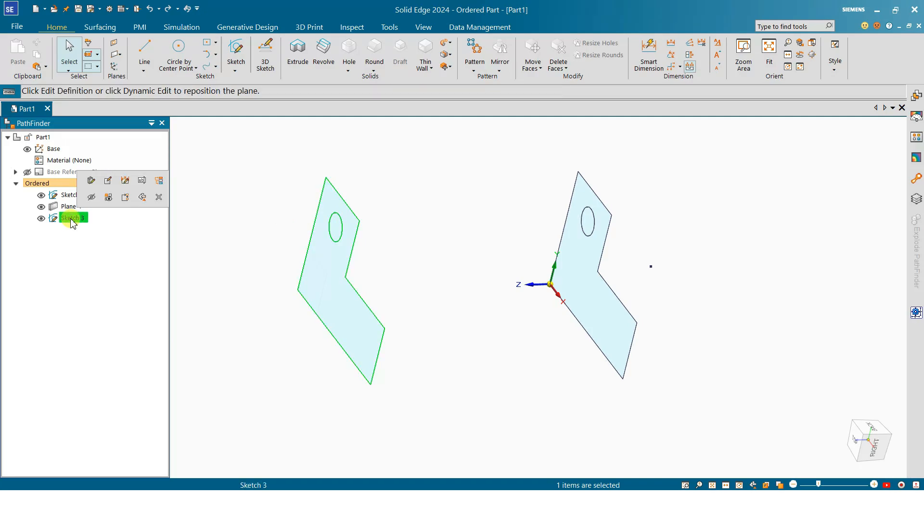
{"action": "left_click", "coordinate": [107, 296]}
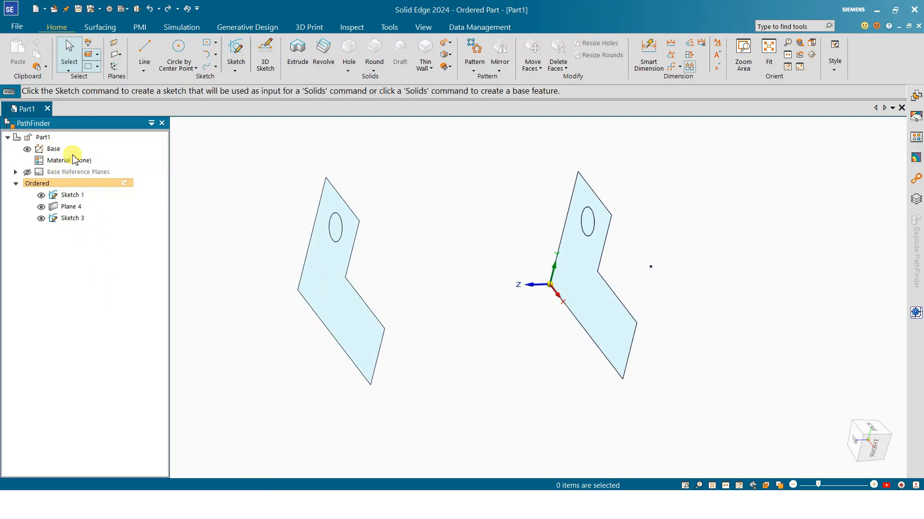
{"action": "left_click", "coordinate": [71, 220]}
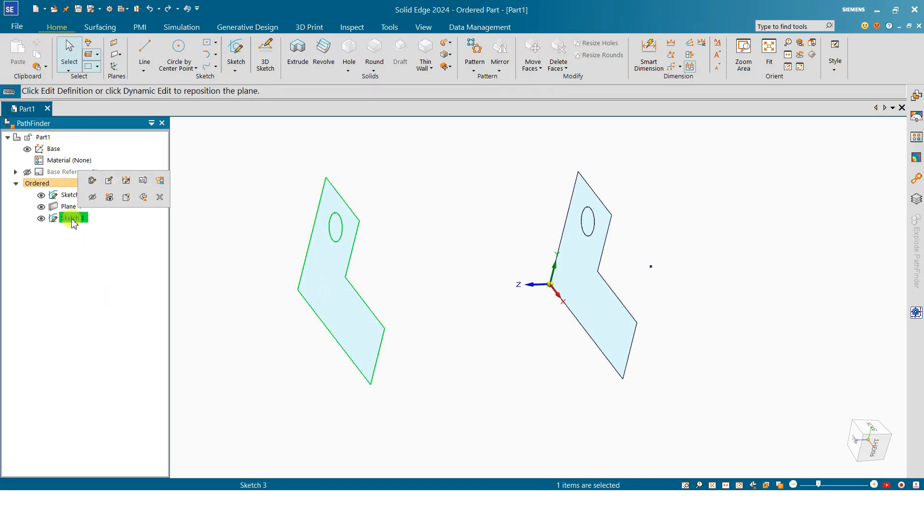
{"action": "left_click", "coordinate": [68, 206], "text": "ctrl"}
{"action": "left_click", "coordinate": [159, 186]}
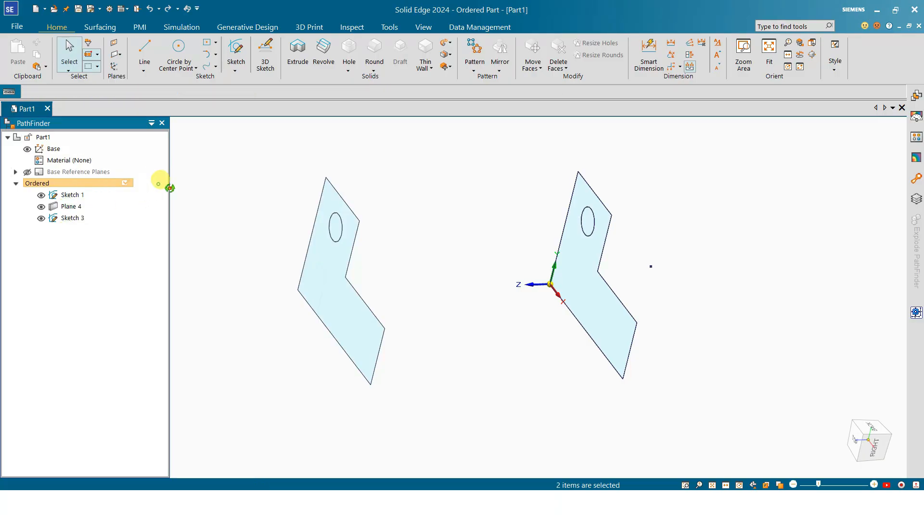
Reopen the L-profile's sketch for profile editing and draw a horizontal line above the L-profile.
{"action": "left_click", "coordinate": [564, 235]}
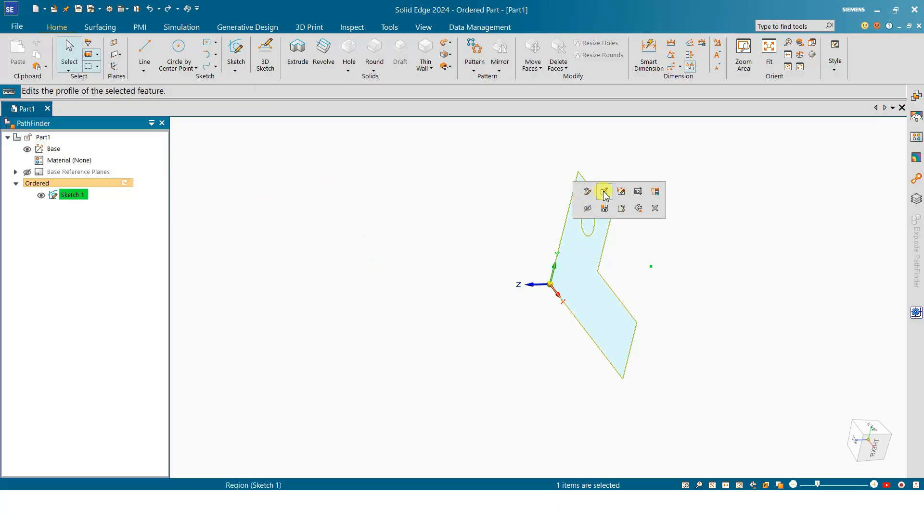
{"action": "left_click", "coordinate": [601, 190]}
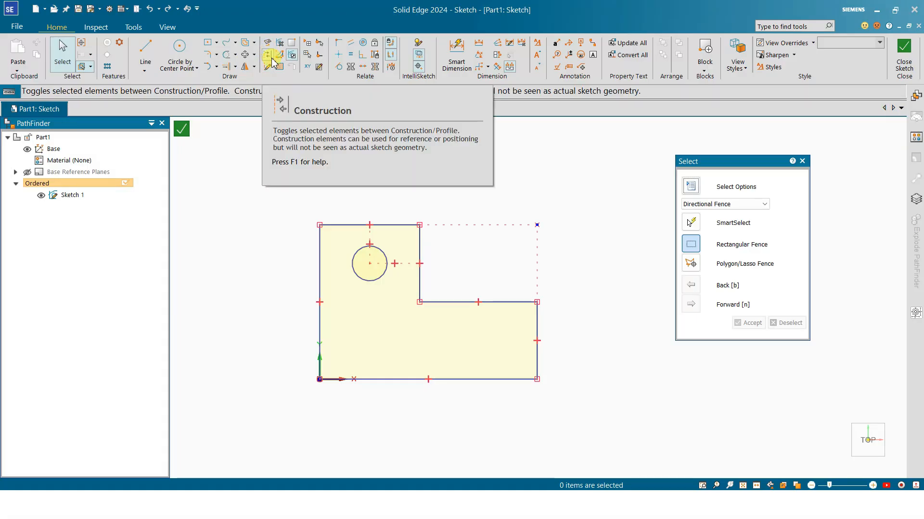
{"action": "left_click", "coordinate": [145, 52]}
{"action": "left_click", "coordinate": [235, 133]}
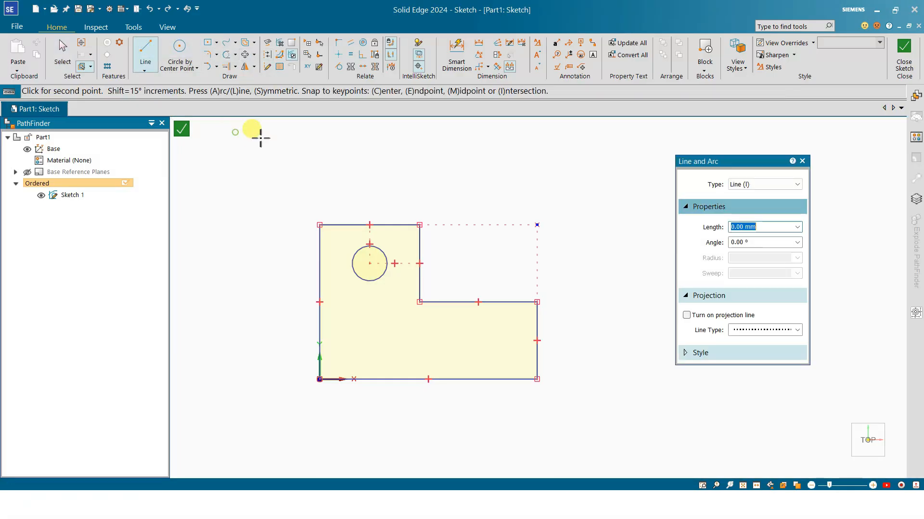
{"action": "left_click", "coordinate": [429, 134]}
{"action": "key", "text": "Escape"}
{"action": "scroll", "coordinate": [379, 209], "scroll_direction": "down", "scroll_amount": 2}
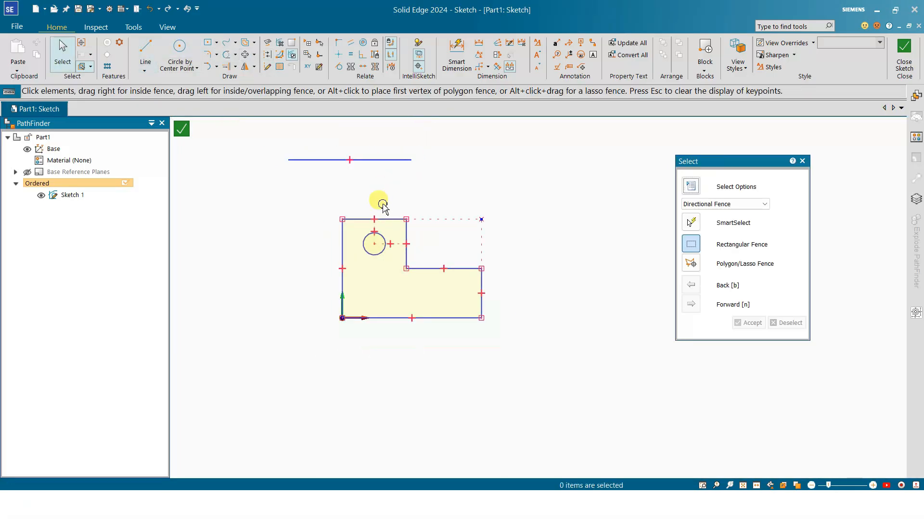
{"action": "scroll", "coordinate": [374, 145], "scroll_direction": "up", "scroll_amount": 4}
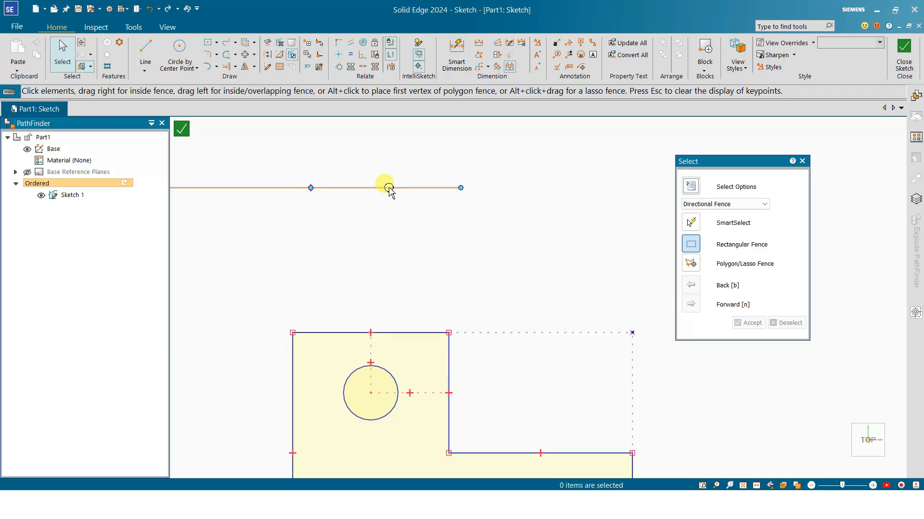
Delete the horizontal line above the L-profile.
{"action": "left_click", "coordinate": [389, 188]}
{"action": "key", "text": "Delete"}
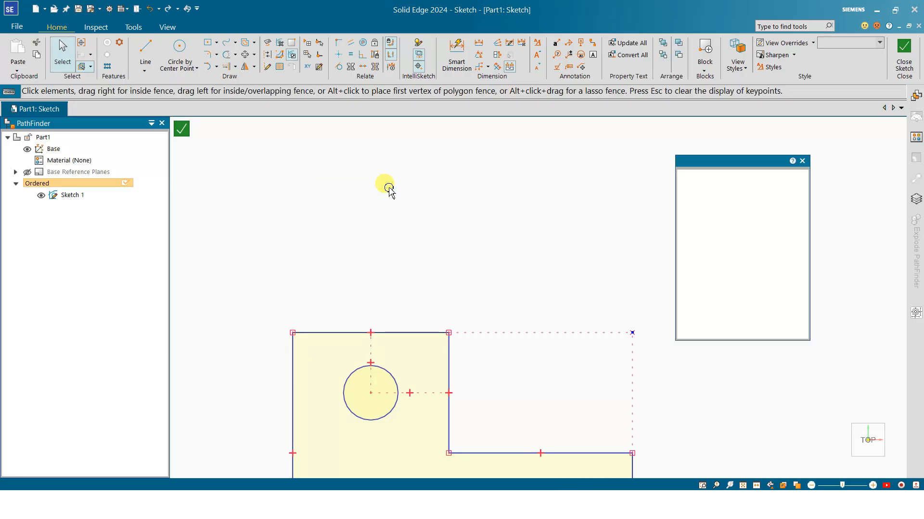
{"action": "left_click", "coordinate": [264, 69]}
{"action": "scroll", "coordinate": [351, 212], "scroll_direction": "down", "scroll_amount": 2}
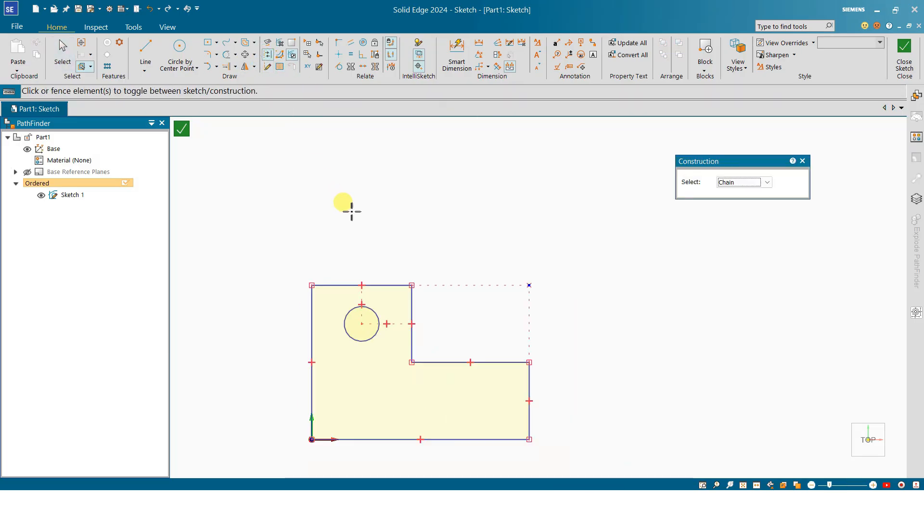
{"action": "left_click", "coordinate": [144, 48]}
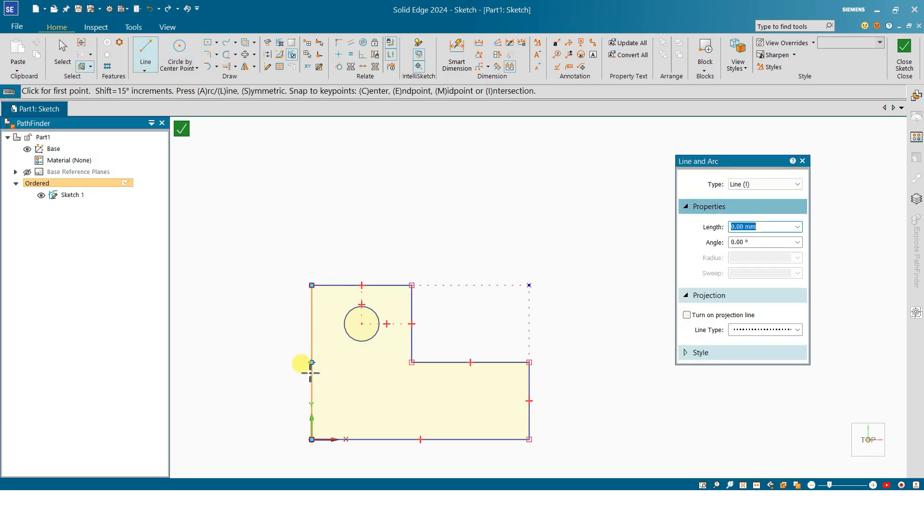
{"action": "left_click", "coordinate": [420, 439]}
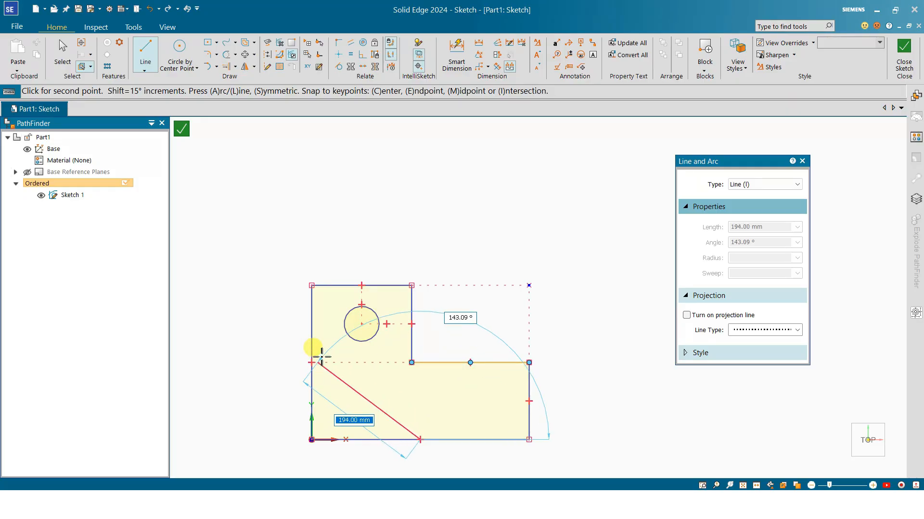
{"action": "key", "text": "Escape"}
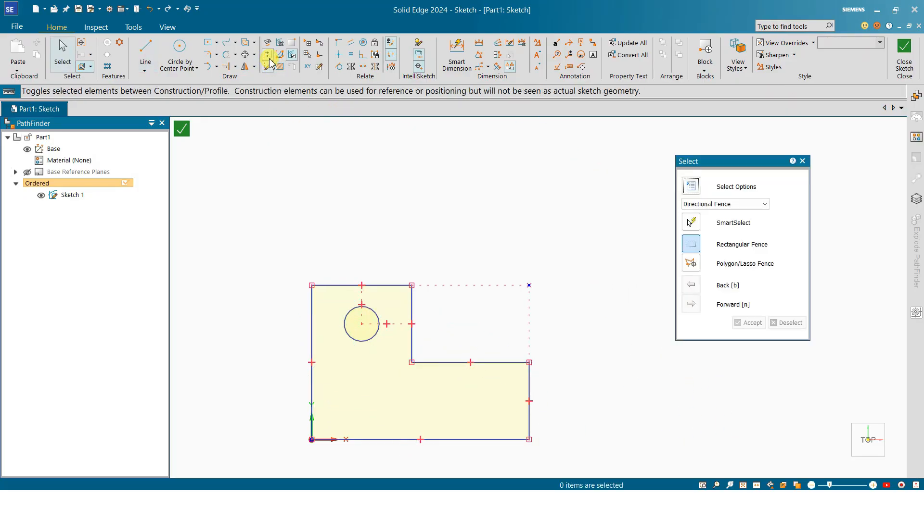
{"action": "left_click", "coordinate": [268, 55]}
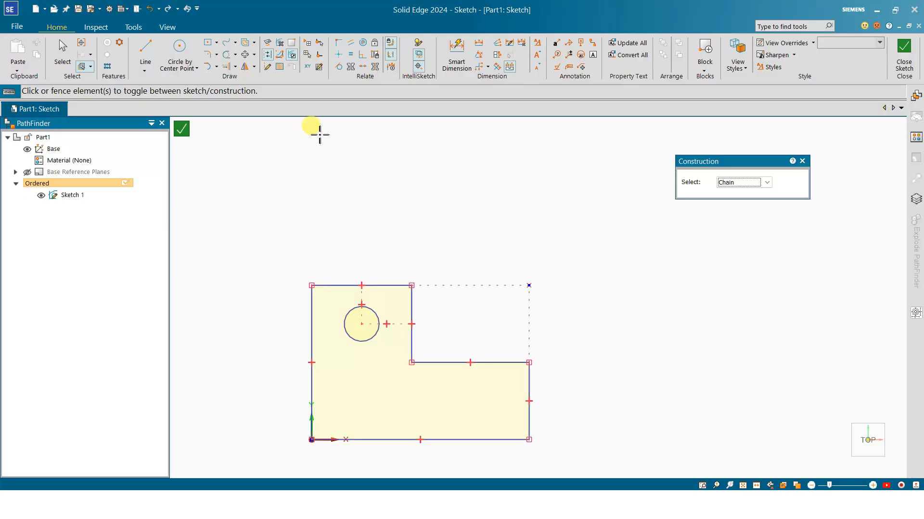
{"action": "key", "text": "Escape"}
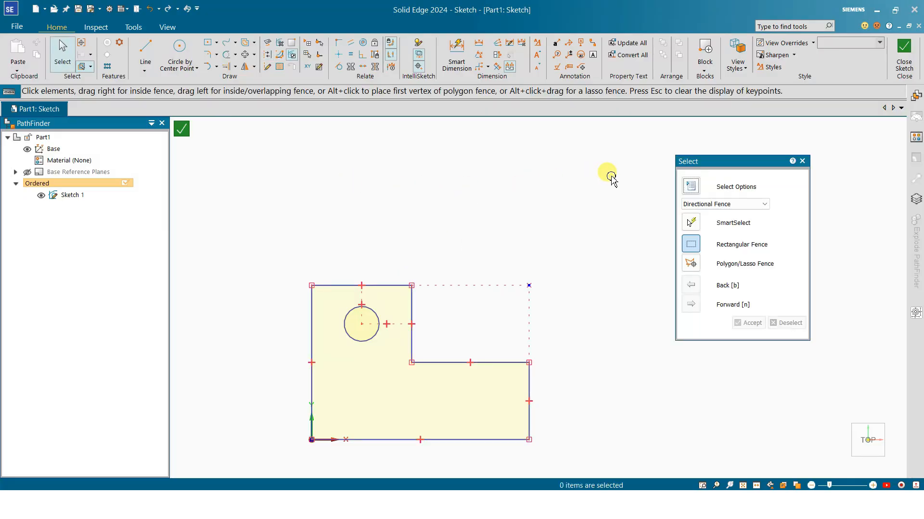
Draw a slightly slanted line in the empty area above the L-profile.
{"action": "left_click", "coordinate": [146, 53]}
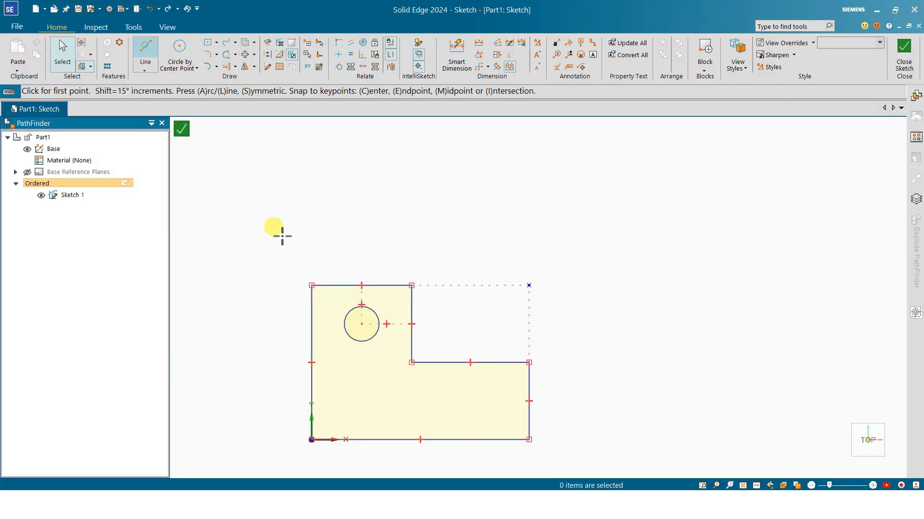
{"action": "left_click", "coordinate": [281, 234]}
{"action": "left_click", "coordinate": [481, 208]}
{"action": "key", "text": "Escape"}
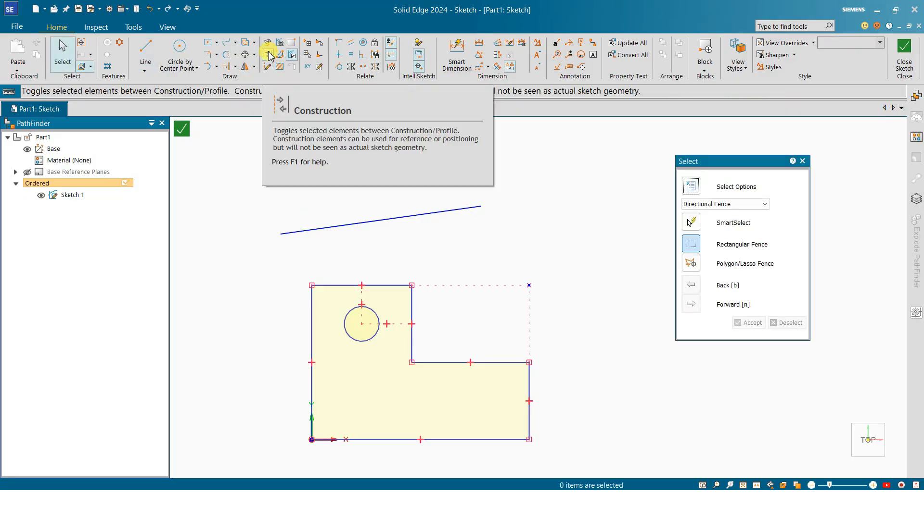
Convert the slanted line above the L-profile to a construction element and delete it.
{"action": "left_click", "coordinate": [270, 56]}
{"action": "left_click", "coordinate": [352, 224]}
{"action": "key", "text": "Escape"}
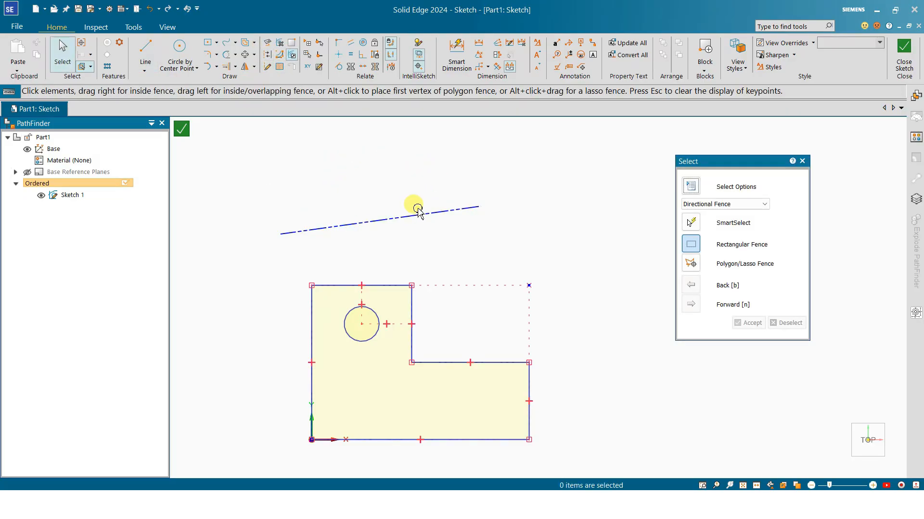
{"action": "left_click", "coordinate": [416, 217]}
{"action": "key", "text": "Delete"}
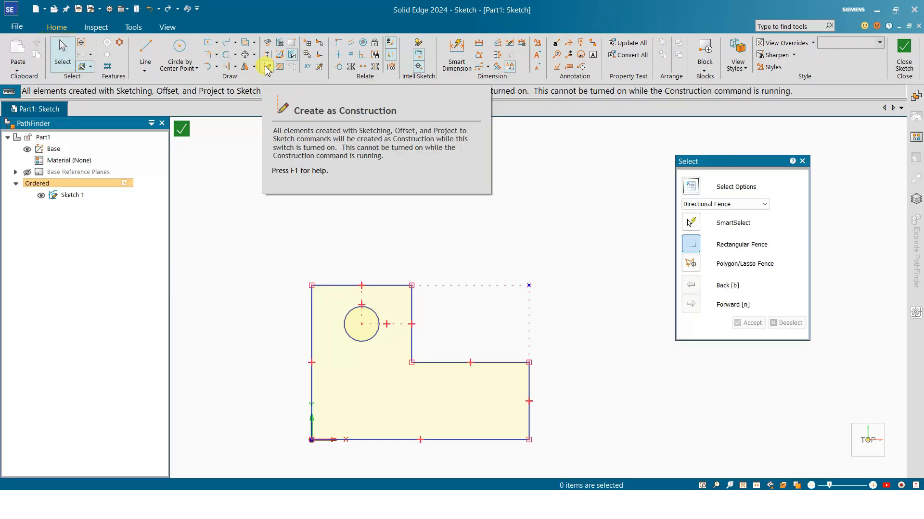
Enable Create as Construction and draw a closed, self-crossing outline of six construction lines above the L-profile.
{"action": "left_click", "coordinate": [267, 67]}
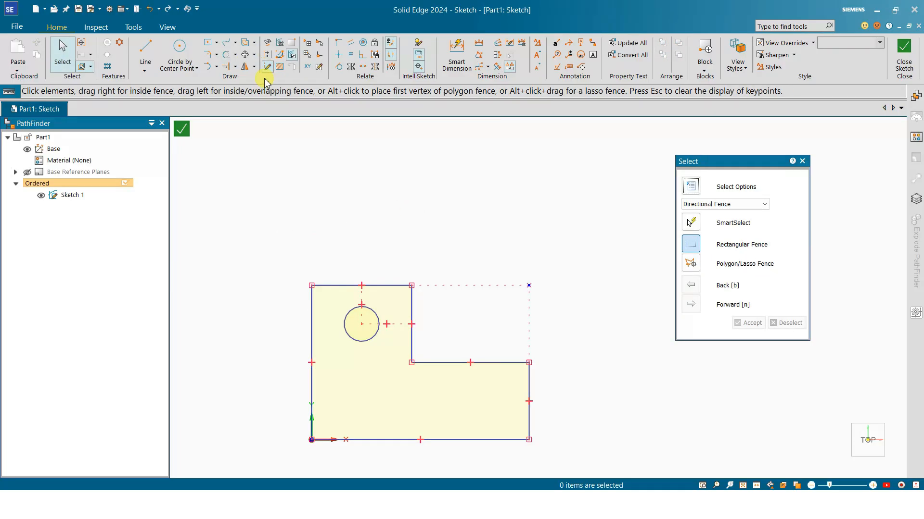
{"action": "left_click", "coordinate": [146, 50]}
{"action": "left_click", "coordinate": [380, 203]}
{"action": "left_click", "coordinate": [441, 177]}
{"action": "left_click", "coordinate": [483, 258]}
{"action": "left_click", "coordinate": [527, 195]}
{"action": "left_click", "coordinate": [441, 209]}
{"action": "left_click", "coordinate": [391, 235]}
{"action": "left_click", "coordinate": [380, 203]}
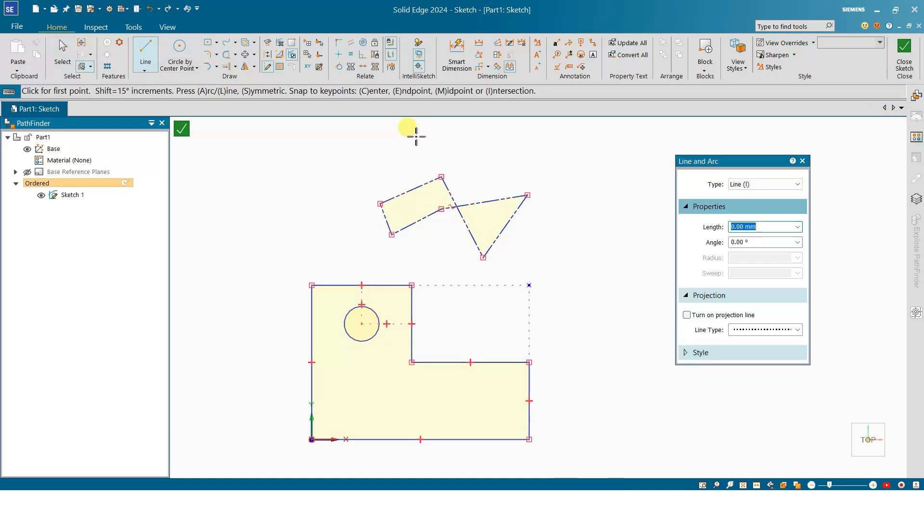
{"action": "key", "text": "Escape"}
Delete the whole construction outline above the L-profile and turn off Create as Construction.
{"action": "left_click_drag", "start_coordinate": [312, 174], "coordinate": [590, 276]}
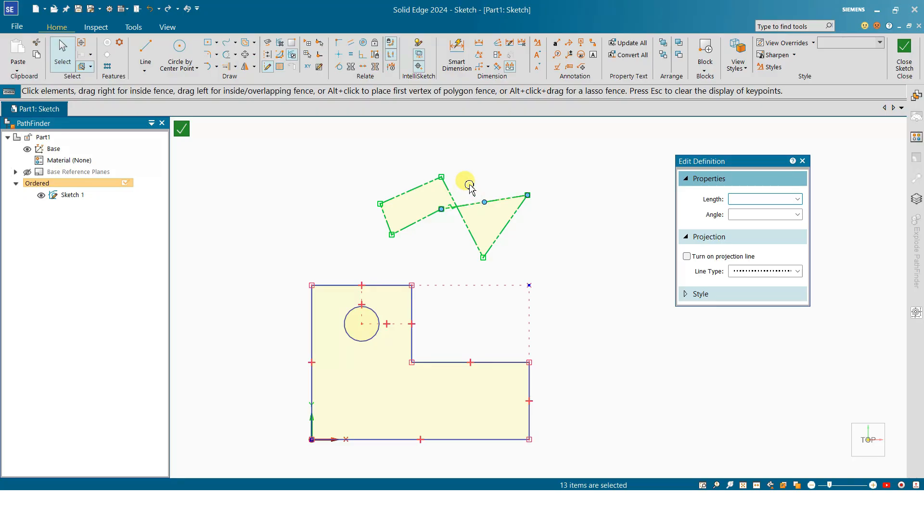
{"action": "key", "text": "Delete"}
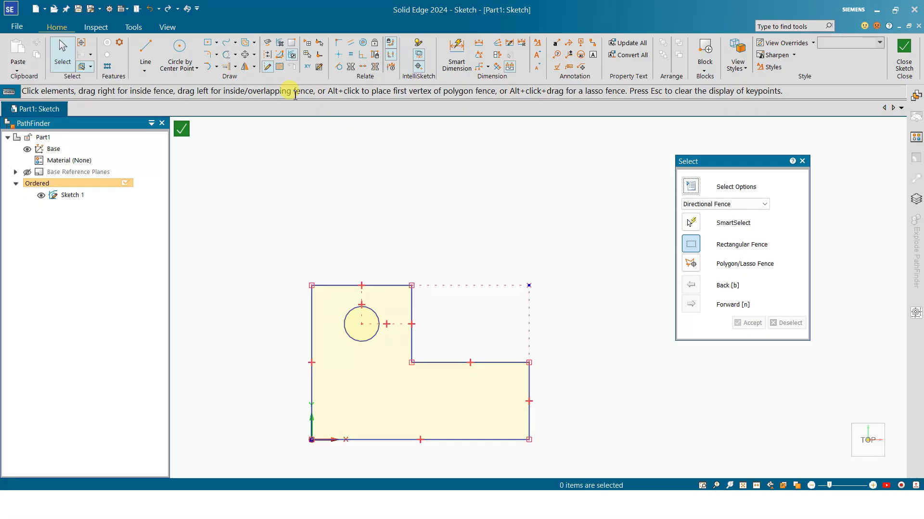
{"action": "left_click", "coordinate": [269, 67]}
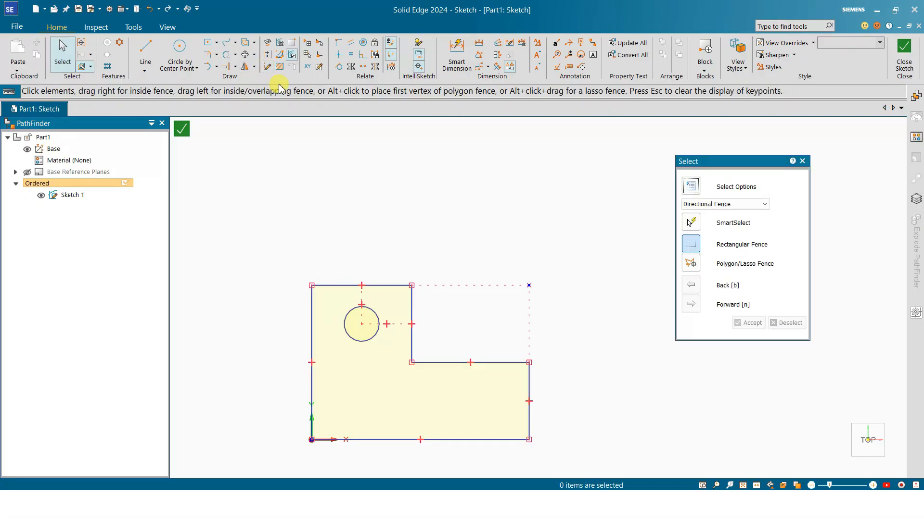
Try fencing the L-profile and its circle with the Clean Sketch command.
{"action": "left_click", "coordinate": [280, 43]}
{"action": "scroll", "coordinate": [354, 182], "scroll_direction": "down", "scroll_amount": 3}
{"action": "left_click_drag", "start_coordinate": [295, 179], "coordinate": [529, 383]}
{"action": "key", "text": "Escape"}
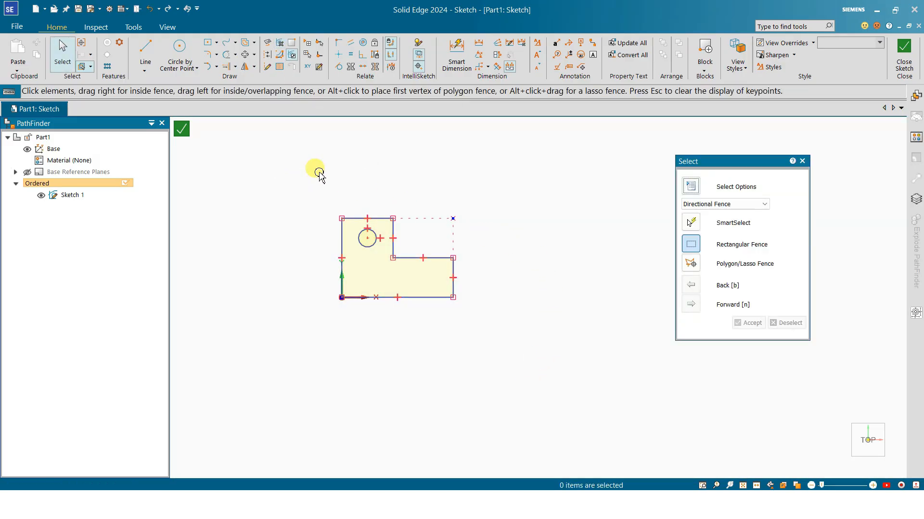
{"action": "left_click", "coordinate": [282, 43]}
{"action": "left_click_drag", "start_coordinate": [286, 189], "coordinate": [423, 327]}
{"action": "key", "text": "Escape"}
{"action": "scroll", "coordinate": [319, 207], "scroll_direction": "down", "scroll_amount": 2}
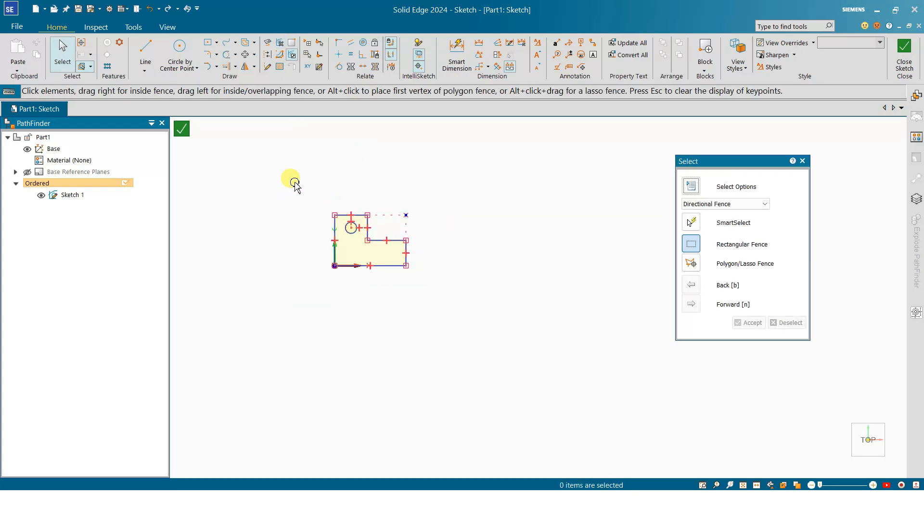
Draw three short vertical lines with FreeSketch in the empty area to the right of and below the L-profile.
{"action": "left_click", "coordinate": [144, 71]}
{"action": "left_click", "coordinate": [166, 106]}
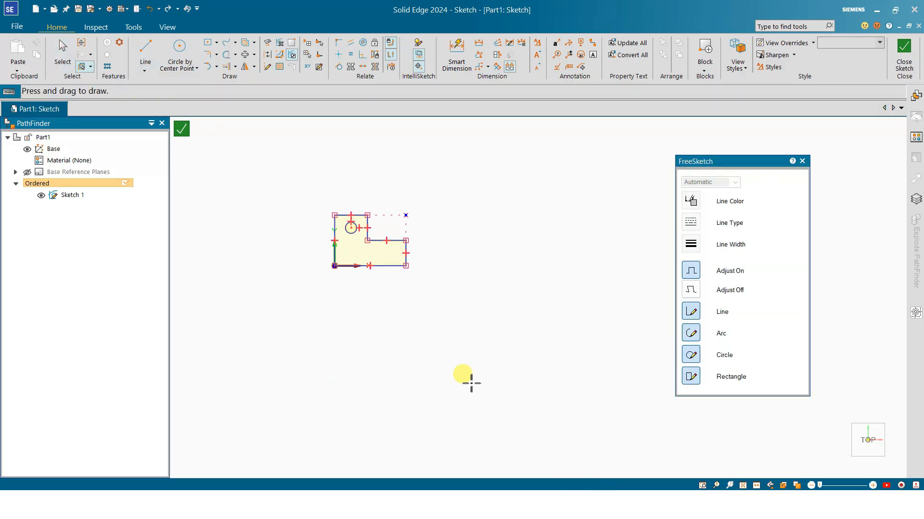
{"action": "left_click_drag", "start_coordinate": [545, 255], "coordinate": [545, 266]}
{"action": "left_click_drag", "start_coordinate": [541, 309], "coordinate": [541, 321]}
{"action": "left_click_drag", "start_coordinate": [436, 353], "coordinate": [436, 379]}
{"action": "key", "text": "Escape"}
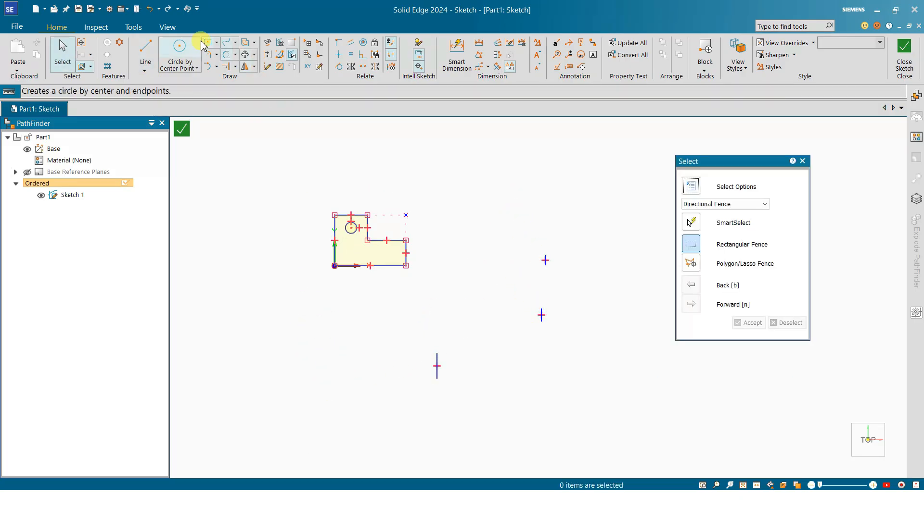
Fence the L-profile for Clean Sketch, examine the Clean Sketch options without changing them, and clear the selection.
{"action": "left_click", "coordinate": [285, 48]}
{"action": "mouse_move", "coordinate": [274, 165]}
{"action": "left_mouse_down"}
{"action": "mouse_move", "coordinate": [470, 326]}
{"action": "mouse_move", "coordinate": [474, 304]}
{"action": "left_mouse_up"}
{"action": "key", "text": "Escape"}
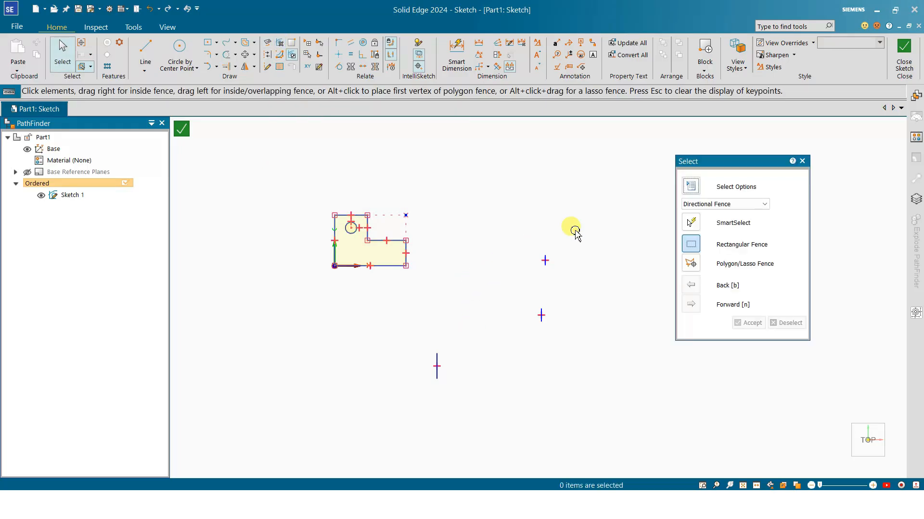
{"action": "left_click", "coordinate": [278, 45]}
{"action": "left_click_drag", "start_coordinate": [268, 161], "coordinate": [430, 275]}
{"action": "left_click", "coordinate": [699, 183]}
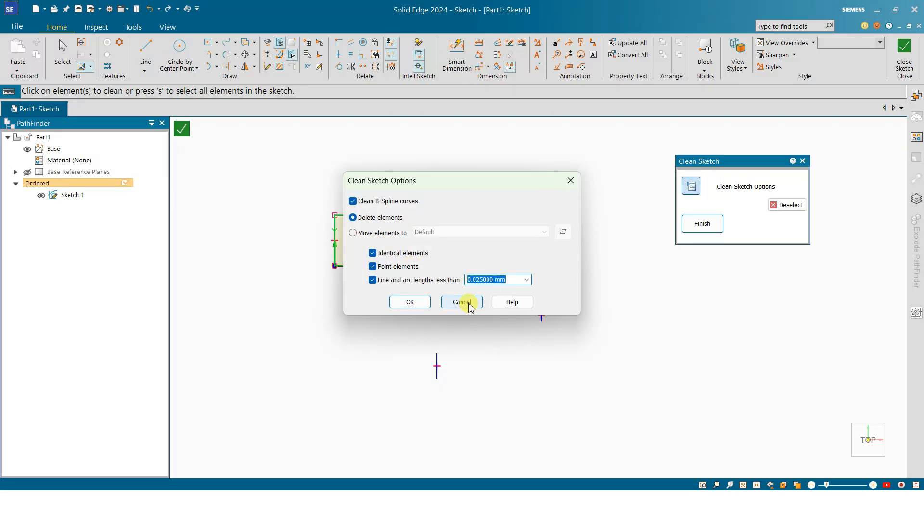
{"action": "left_click", "coordinate": [461, 302]}
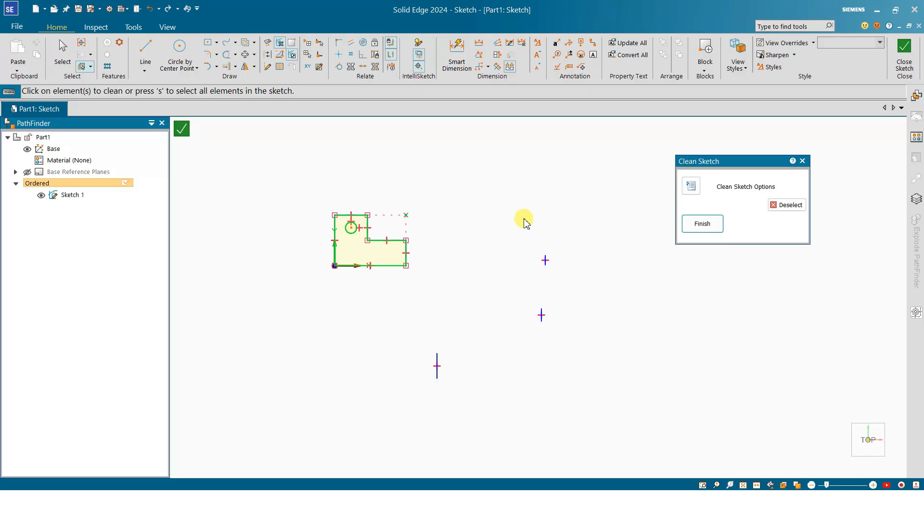
{"action": "left_click", "coordinate": [779, 205]}
Delete the three short vertical lines near the L-profile.
{"action": "left_click_drag", "start_coordinate": [356, 417], "coordinate": [604, 294]}
{"action": "key", "text": "Delete"}
{"action": "left_click_drag", "start_coordinate": [495, 238], "coordinate": [563, 294]}
{"action": "key", "text": "Delete"}
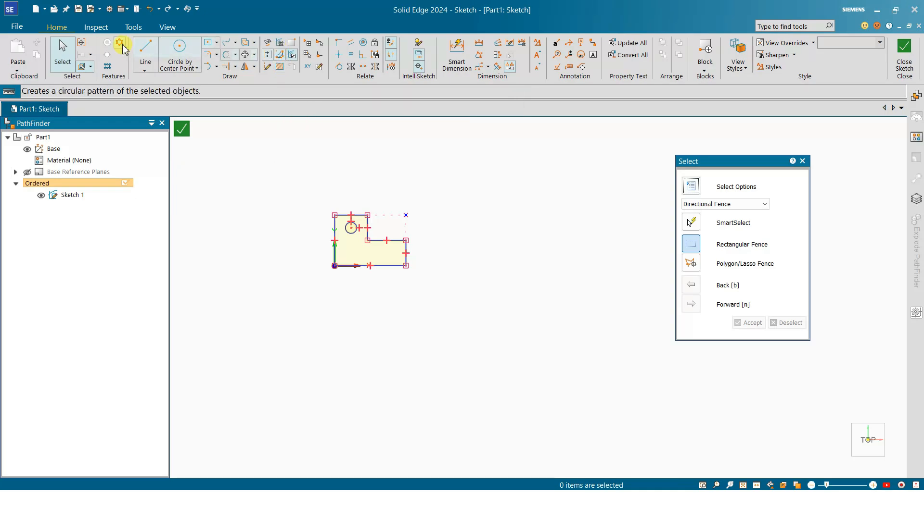
Draw a nearly vertical line in the empty area to the right of the L-profile.
{"action": "left_click", "coordinate": [145, 56]}
{"action": "left_click", "coordinate": [521, 226]}
{"action": "left_click", "coordinate": [527, 322]}
{"action": "key", "text": "Escape"}
{"action": "scroll", "coordinate": [540, 226], "scroll_direction": "up", "scroll_amount": 3}
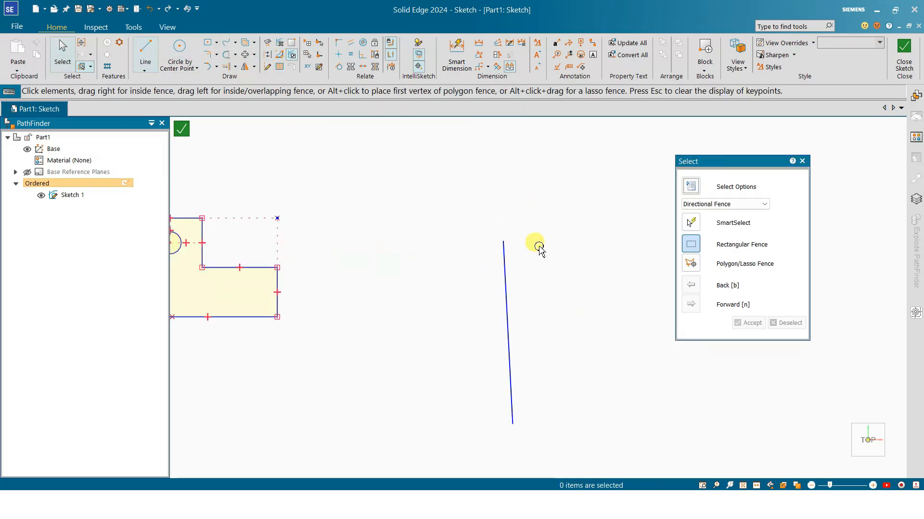
Convert the nearly vertical line to a curve and bend it outward by its middle control point.
{"action": "left_click", "coordinate": [280, 56]}
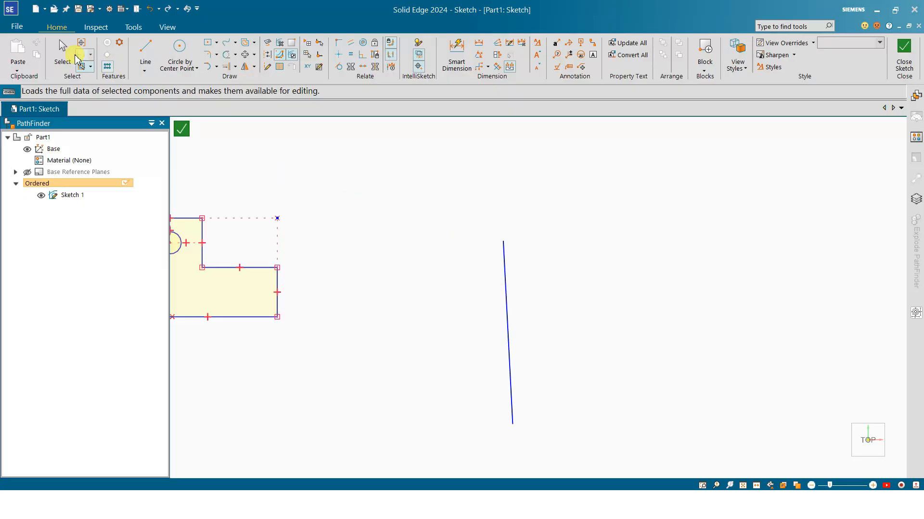
{"action": "left_click", "coordinate": [63, 50]}
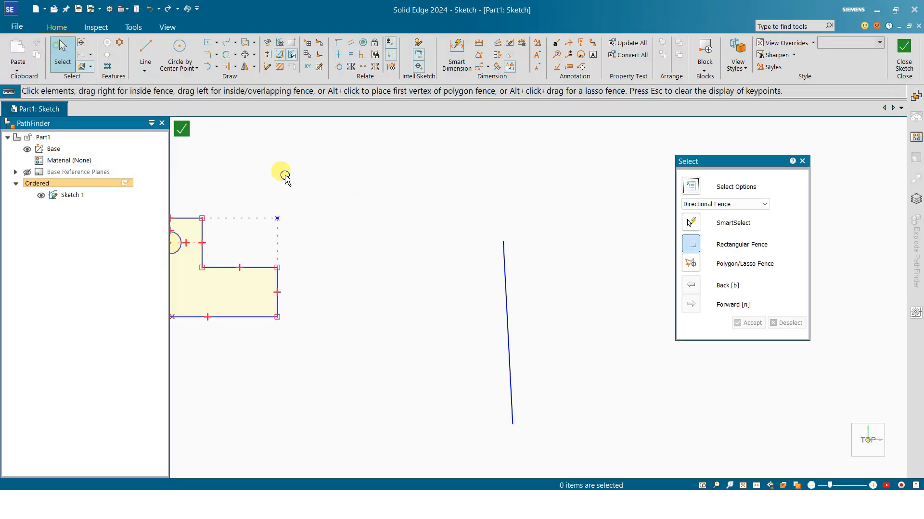
{"action": "left_click", "coordinate": [503, 289]}
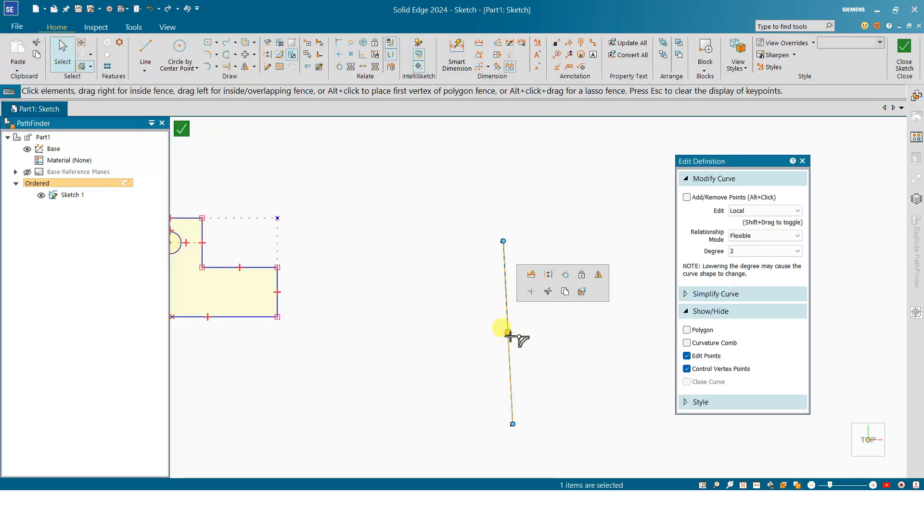
{"action": "left_click_drag", "start_coordinate": [511, 333], "coordinate": [520, 288]}
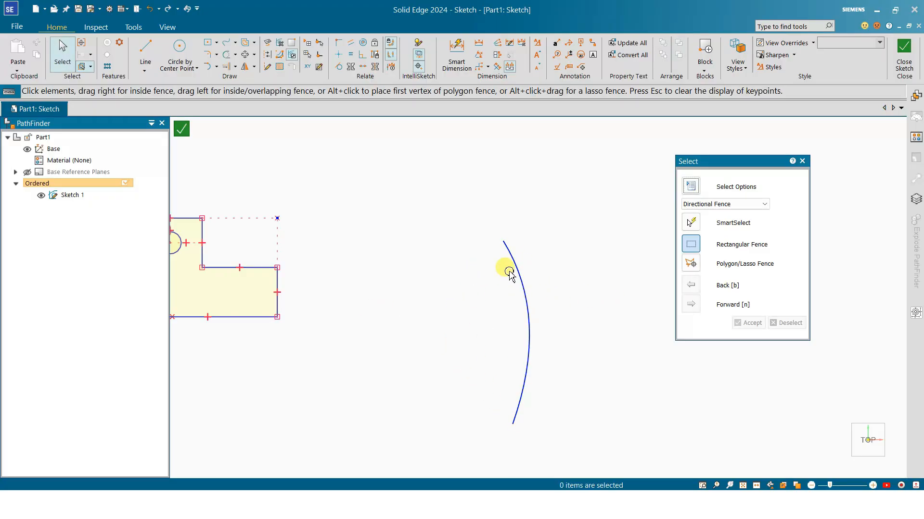
Undo the bend of the curve beside the L-profile and delete the curve.
{"action": "key", "text": "ctrl+z"}
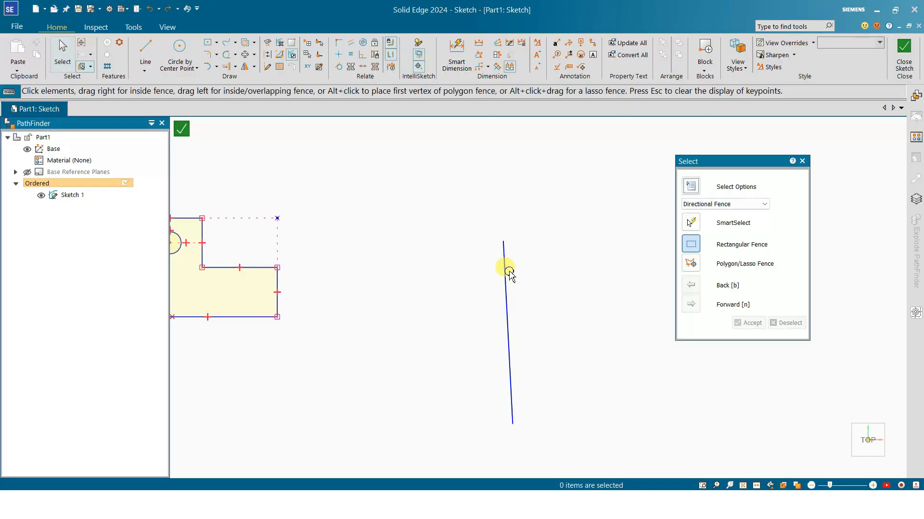
{"action": "left_click", "coordinate": [505, 269]}
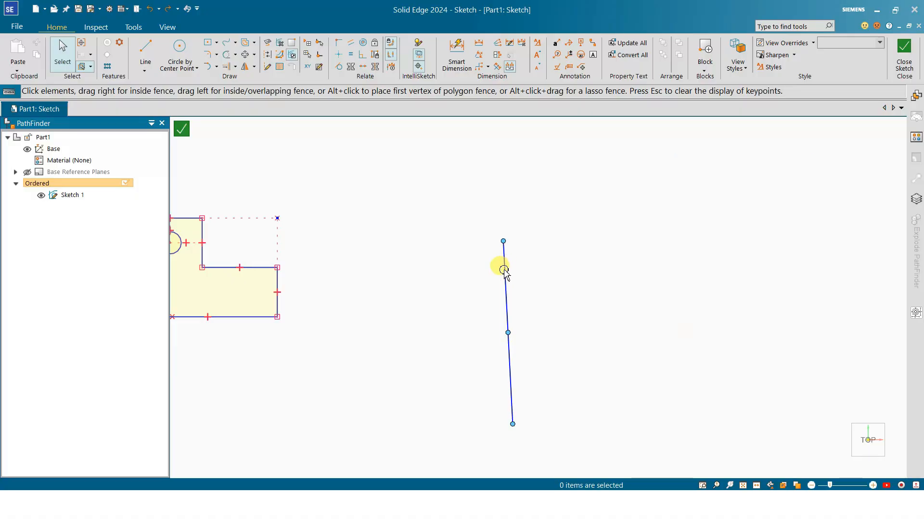
{"action": "key", "text": "Delete"}
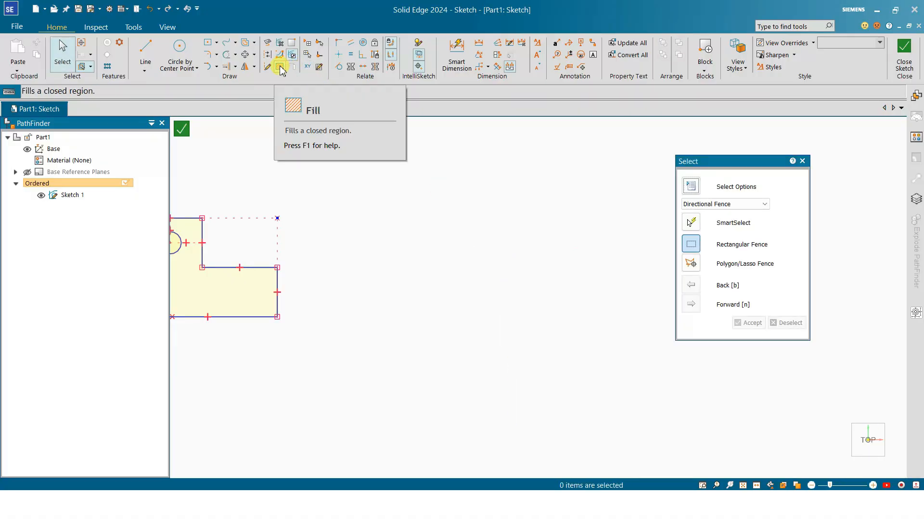
Fill the circle and the surrounding L-profile region with the Normal hatch at a 45° angle and 3.17 mm spacing.
{"action": "left_click", "coordinate": [280, 67]}
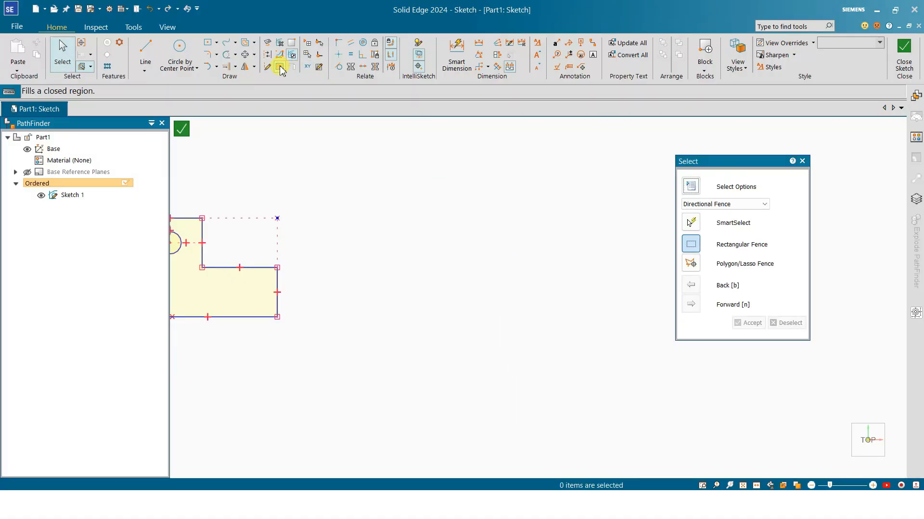
{"action": "scroll", "coordinate": [375, 305], "scroll_direction": "up", "scroll_amount": 3}
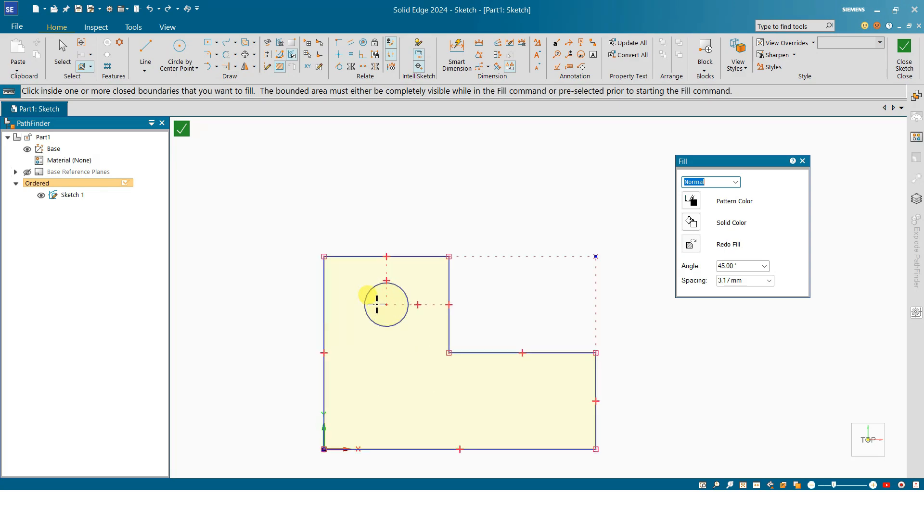
{"action": "left_click", "coordinate": [376, 304]}
{"action": "left_click", "coordinate": [391, 367]}
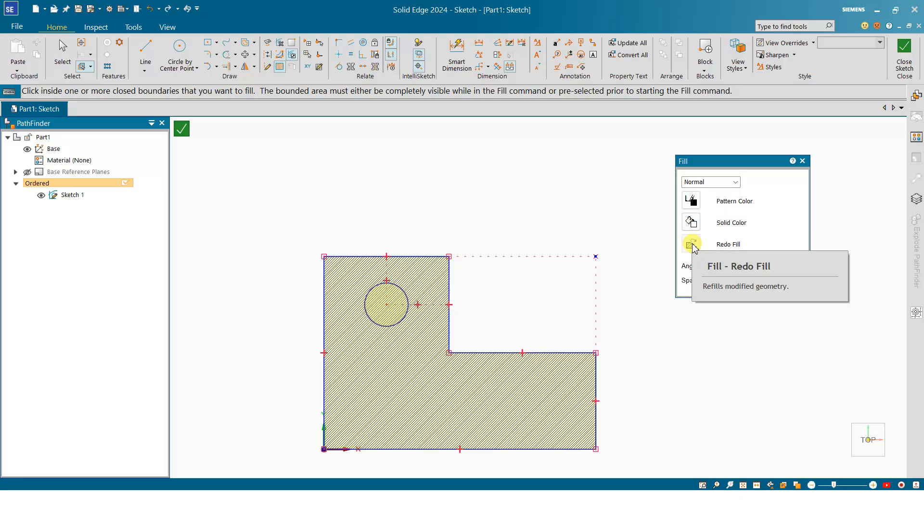
Try to fill the open area above the L-profile, leave the Fill command and undo the hatch fills of the circle and profile.
{"action": "double_click", "coordinate": [722, 266]}
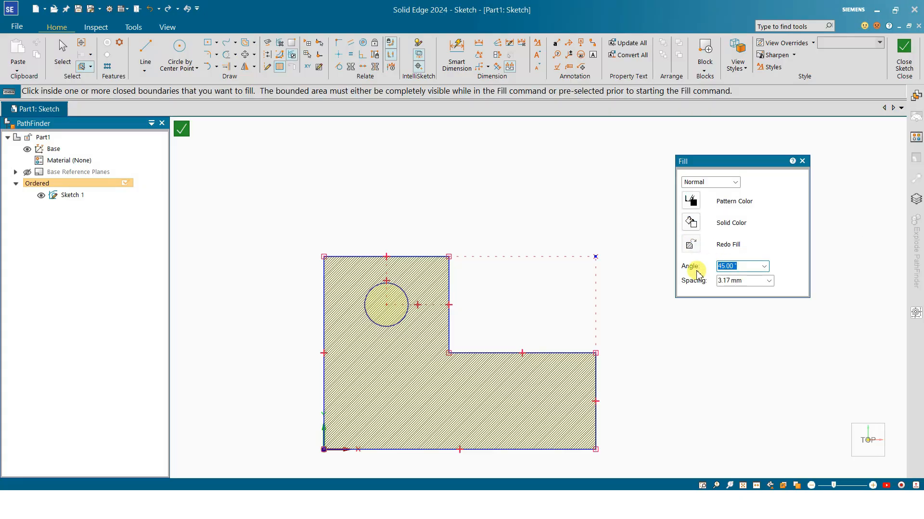
{"action": "double_click", "coordinate": [722, 280]}
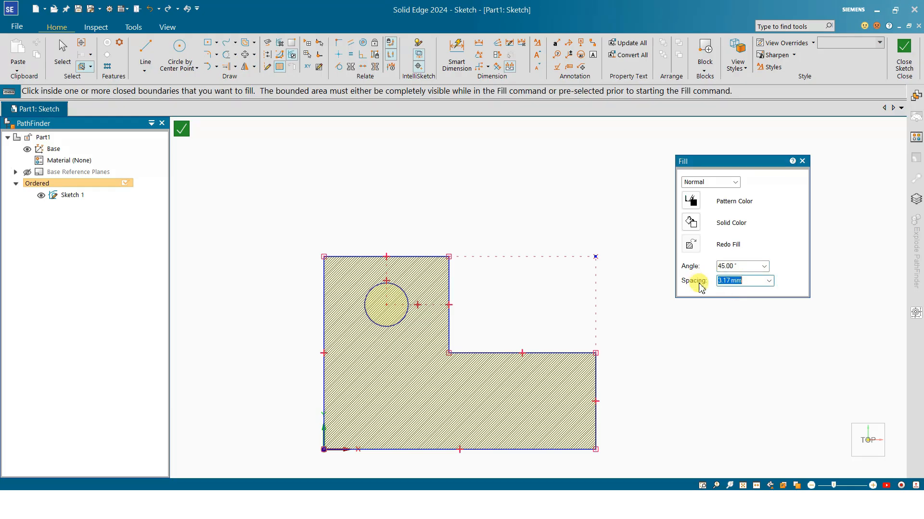
{"action": "left_click", "coordinate": [469, 181]}
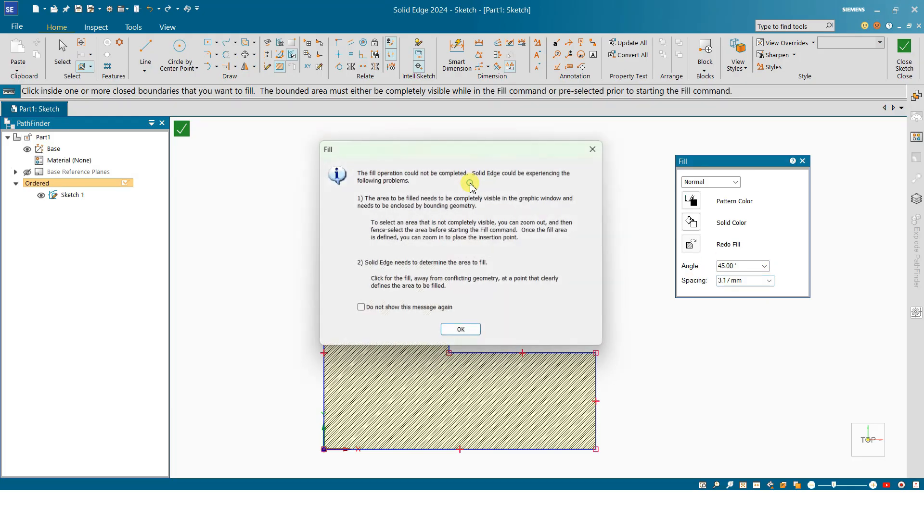
{"action": "key", "text": "Escape"}
{"action": "key", "text": "Escape"}
{"action": "key", "text": "ctrl+z"}
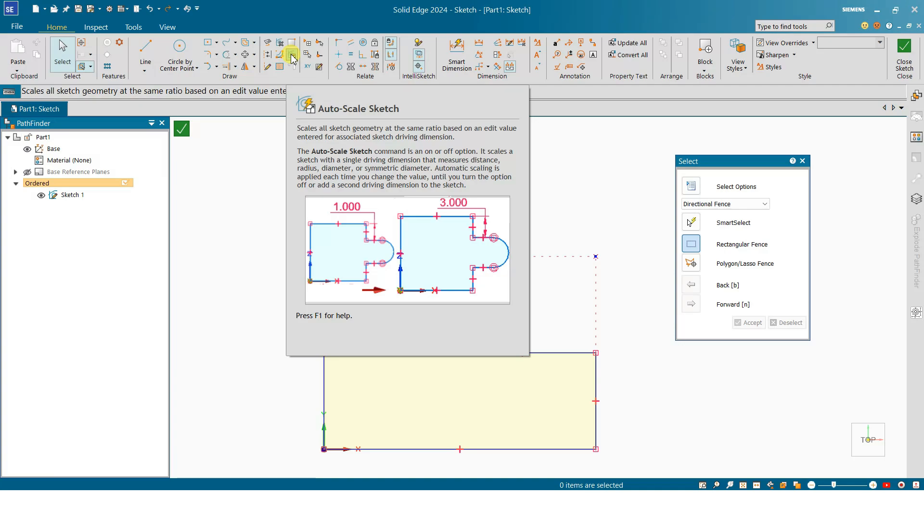
Scale the whole sketch with Auto-Scale Sketch by dimensioning the L-profile's bottom edge to 500 mm, and suppress its message for the session.
{"action": "left_click", "coordinate": [292, 57]}
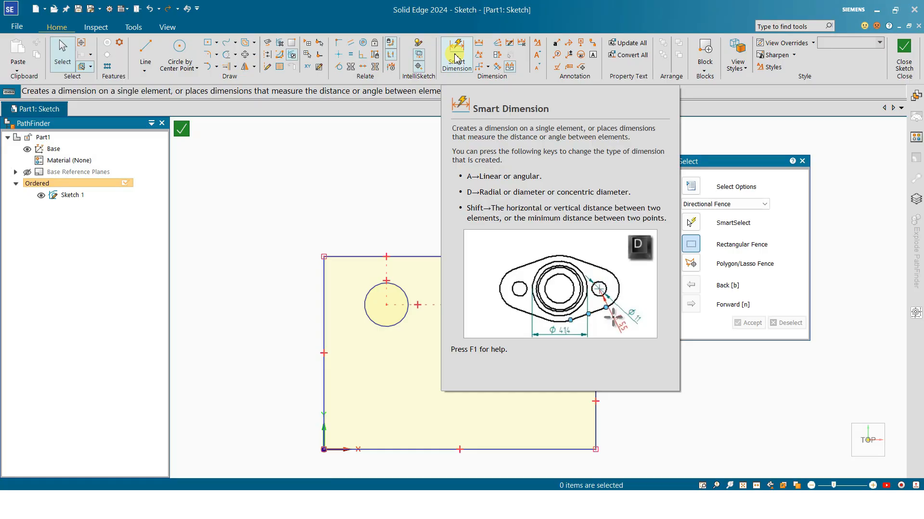
{"action": "left_click", "coordinate": [456, 58]}
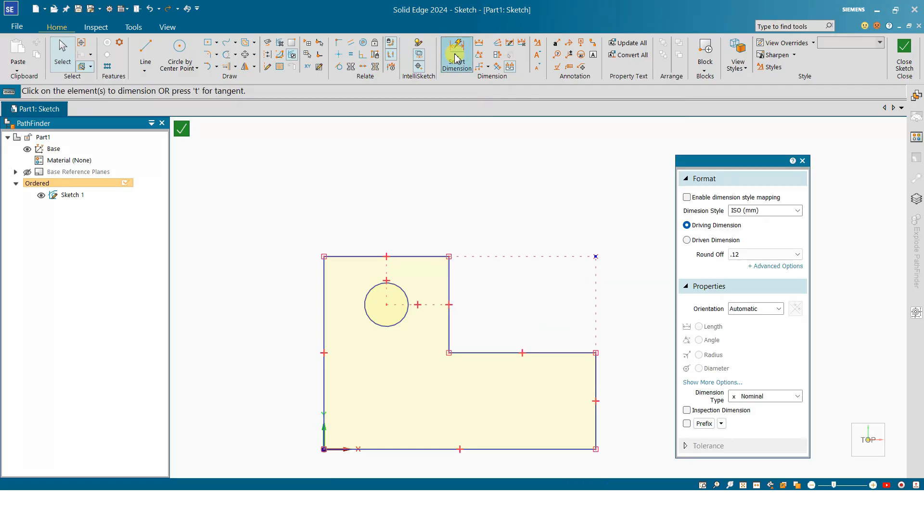
{"action": "scroll", "coordinate": [389, 152], "scroll_direction": "down", "scroll_amount": 1}
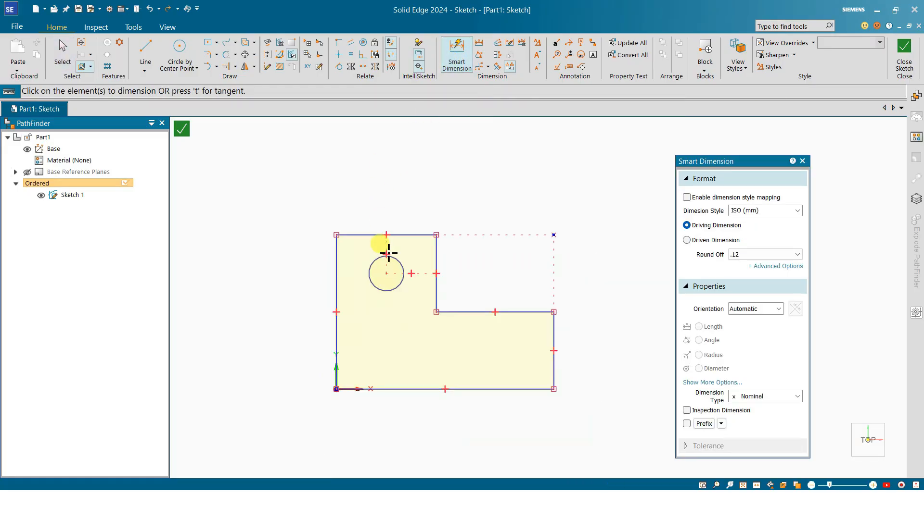
{"action": "left_click", "coordinate": [513, 389]}
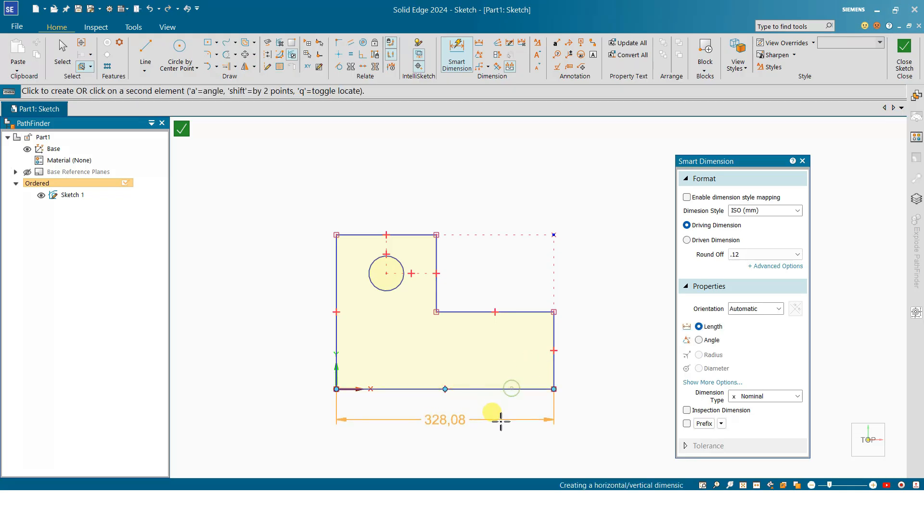
{"action": "left_click", "coordinate": [500, 421]}
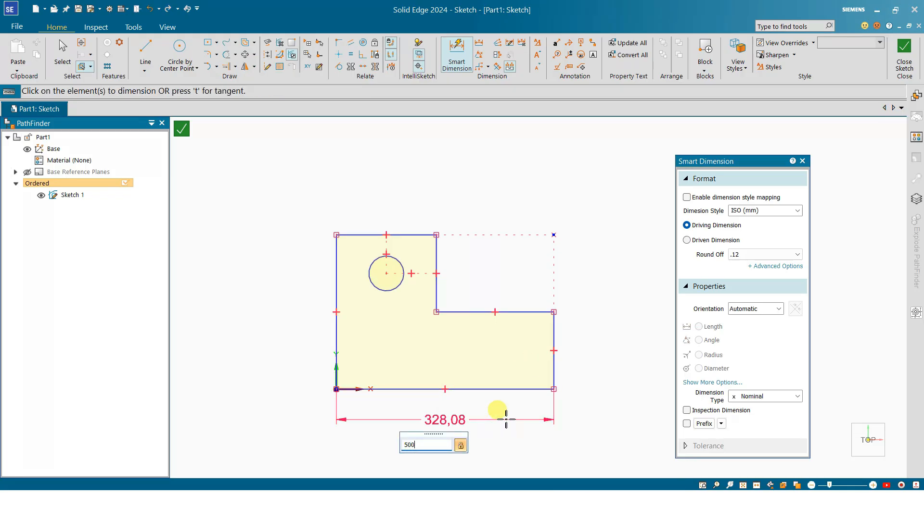
{"action": "key", "text": "Return"}
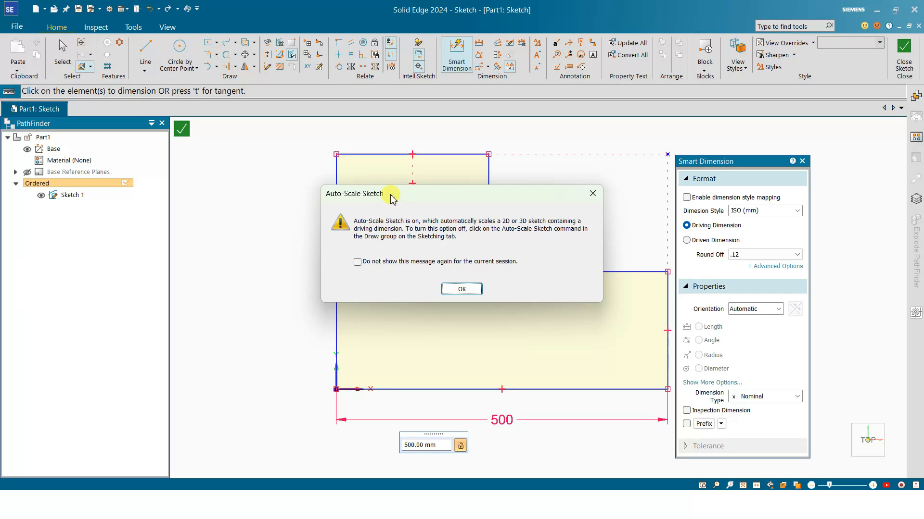
{"action": "left_click", "coordinate": [412, 263]}
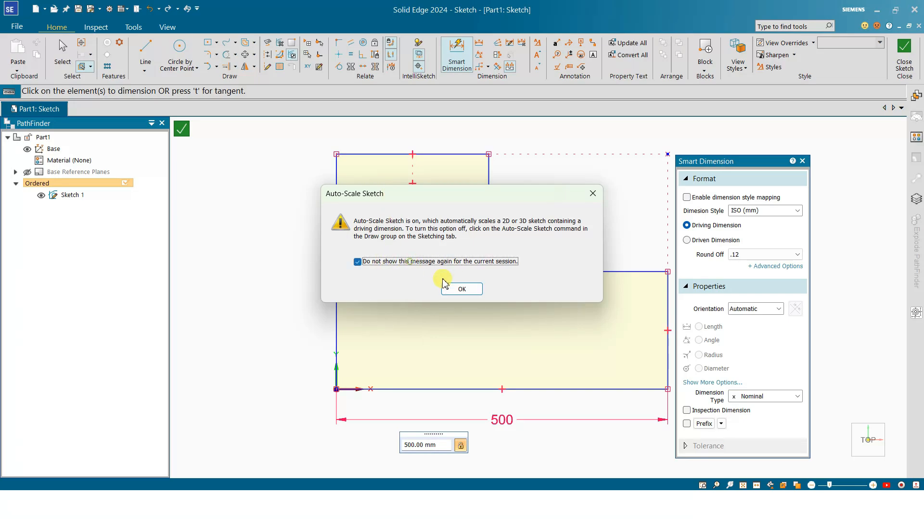
{"action": "left_click", "coordinate": [461, 289]}
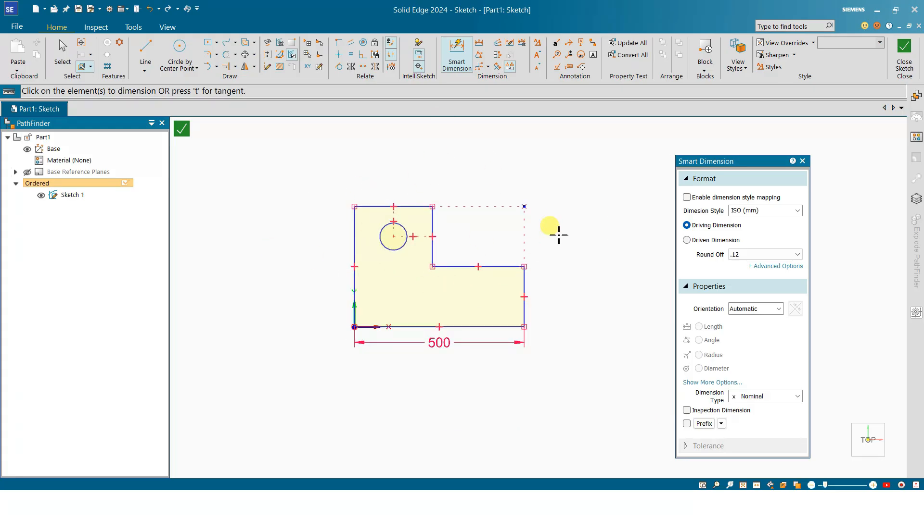
{"action": "key", "text": "Escape"}
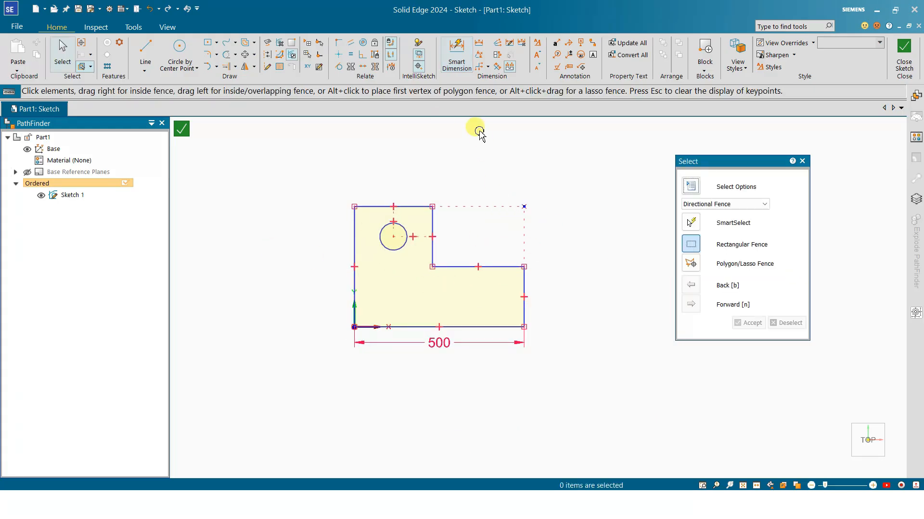
Dimension the L-profile's long vertical edge on the outer side and set its height to 250 mm.
{"action": "left_click", "coordinate": [456, 65]}
{"action": "left_click", "coordinate": [354, 233]}
{"action": "left_click", "coordinate": [311, 248]}
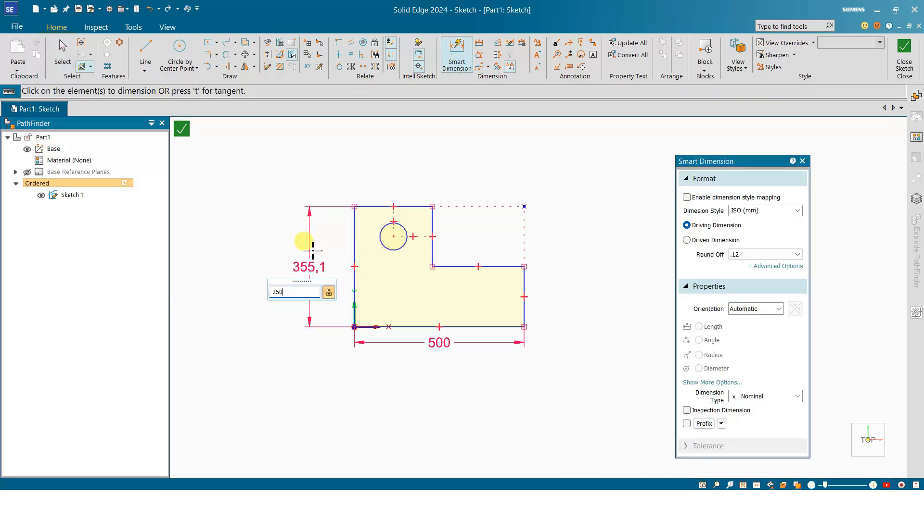
{"action": "type", "text": "250"}
{"action": "key", "text": "Return"}
Dimension the circle inside the L-profile and set its diameter to 50 mm.
{"action": "scroll", "coordinate": [404, 248], "scroll_direction": "up", "scroll_amount": 2}
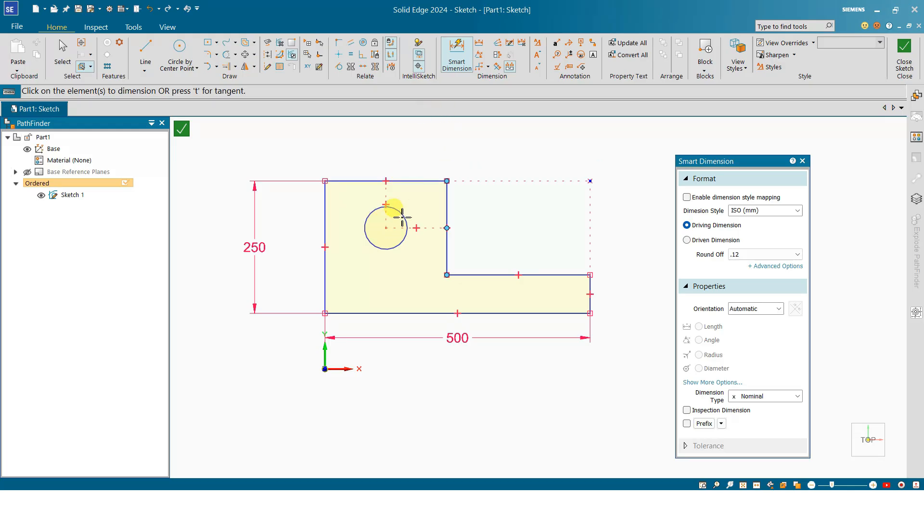
{"action": "left_click", "coordinate": [455, 57]}
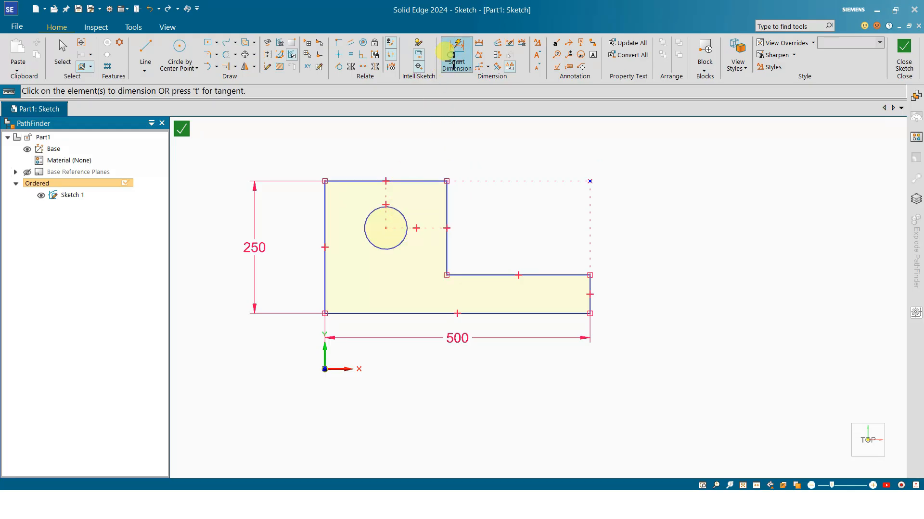
{"action": "left_click", "coordinate": [394, 208]}
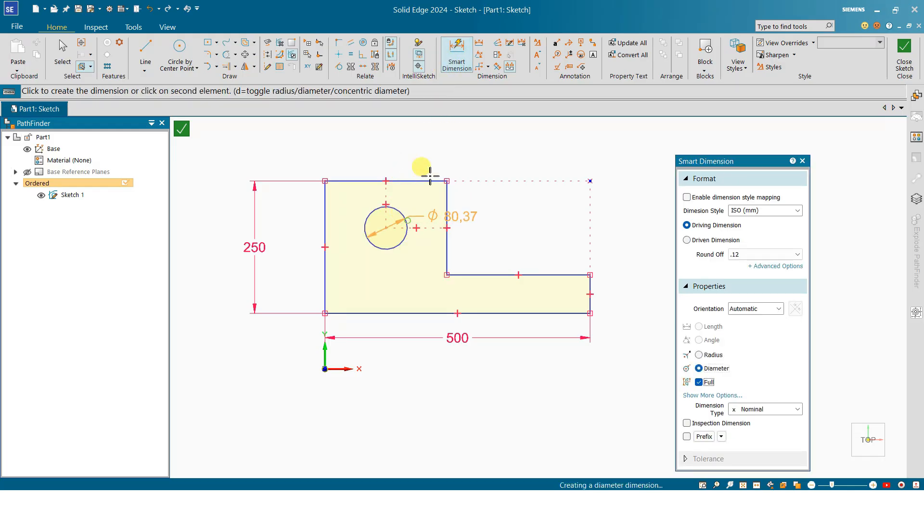
{"action": "left_click", "coordinate": [465, 207]}
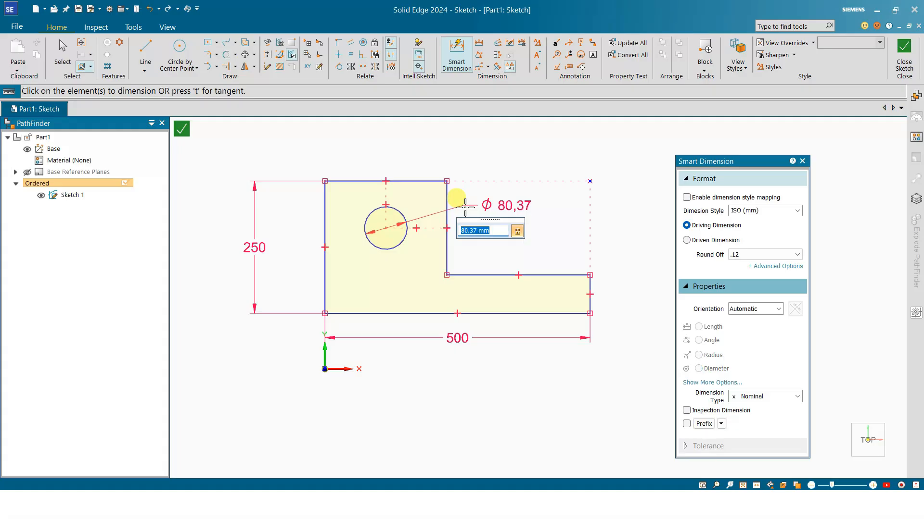
{"action": "key", "text": "Return"}
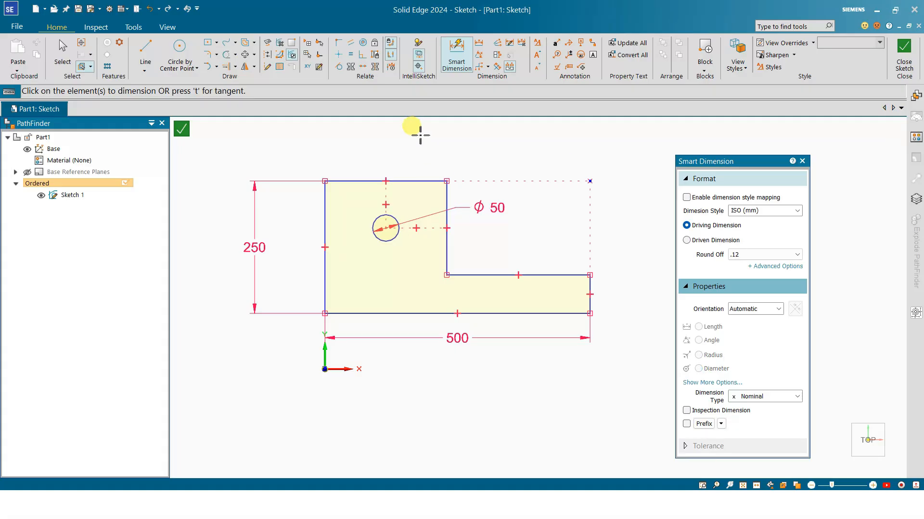
{"action": "key", "text": "Escape"}
Dimension the L-profile's top edge and set its length to 200 mm.
{"action": "key", "text": "d"}
{"action": "left_click", "coordinate": [417, 180]}
{"action": "left_click", "coordinate": [418, 159]}
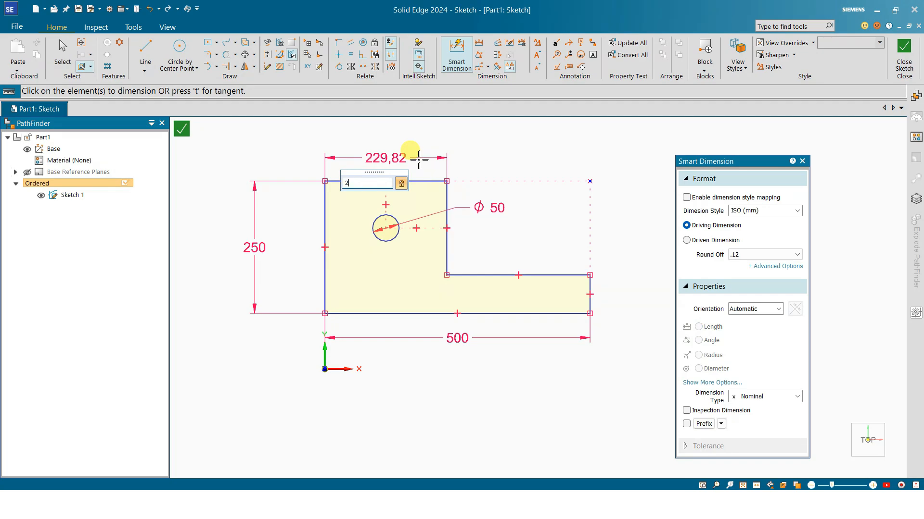
{"action": "type", "text": "200"}
{"action": "key", "text": "Return"}
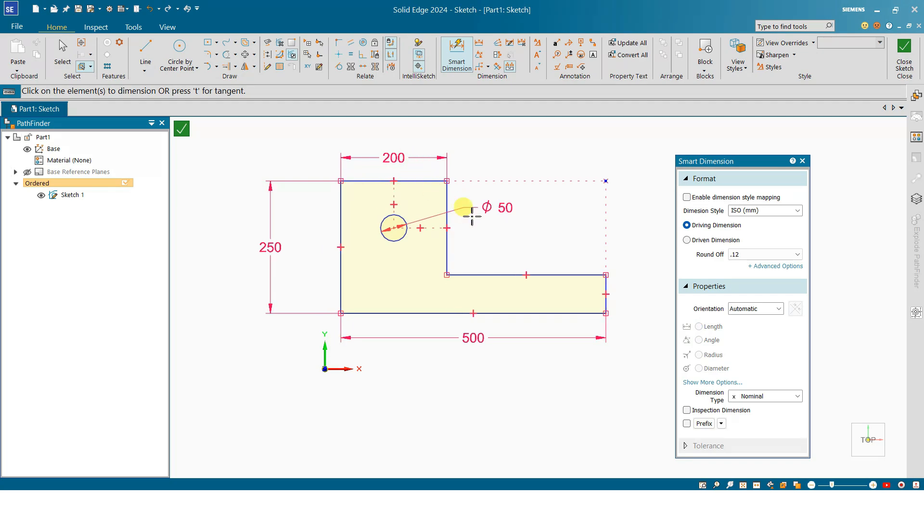
{"action": "key", "text": "Escape"}
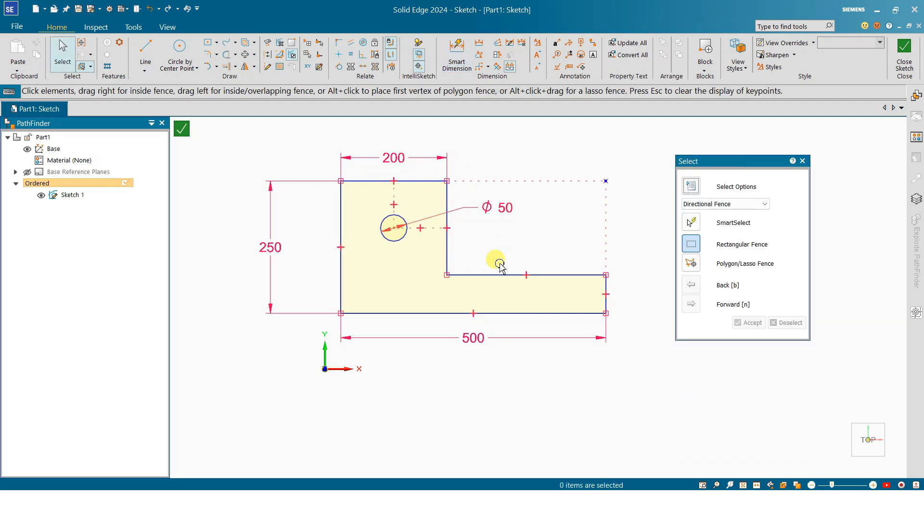
Shift the L-profile slightly in the X direction by its inner horizontal edge to test its freedom of movement.
{"action": "scroll", "coordinate": [392, 266], "scroll_direction": "down", "scroll_amount": 2}
{"action": "scroll", "coordinate": [388, 263], "scroll_direction": "up", "scroll_amount": 2}
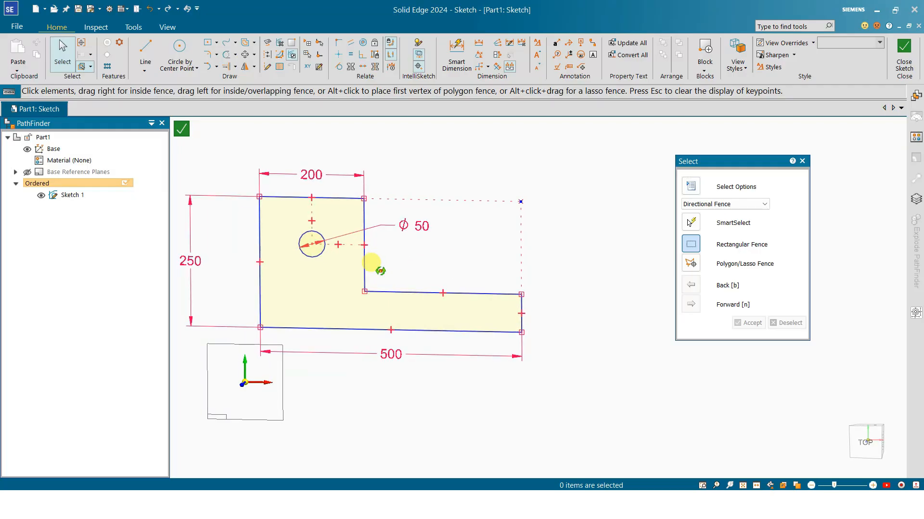
{"action": "left_click", "coordinate": [865, 441]}
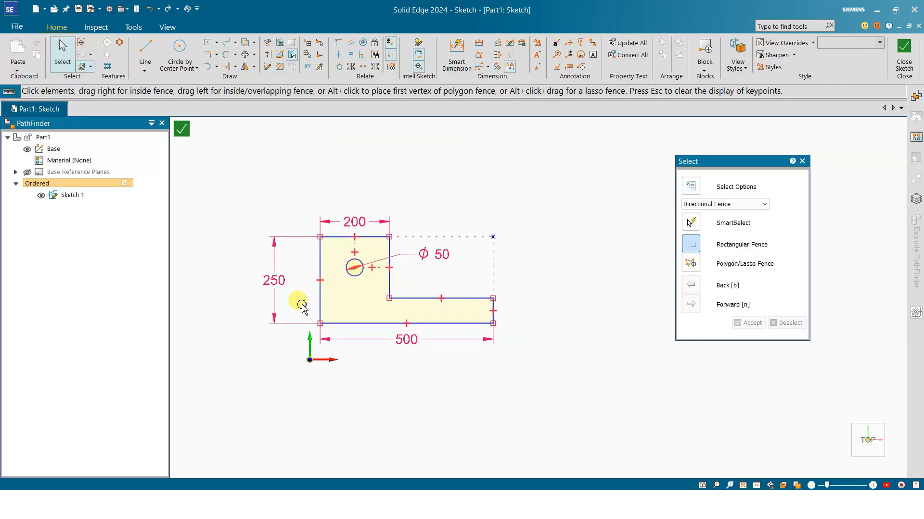
{"action": "scroll", "coordinate": [482, 220], "scroll_direction": "up", "scroll_amount": 1}
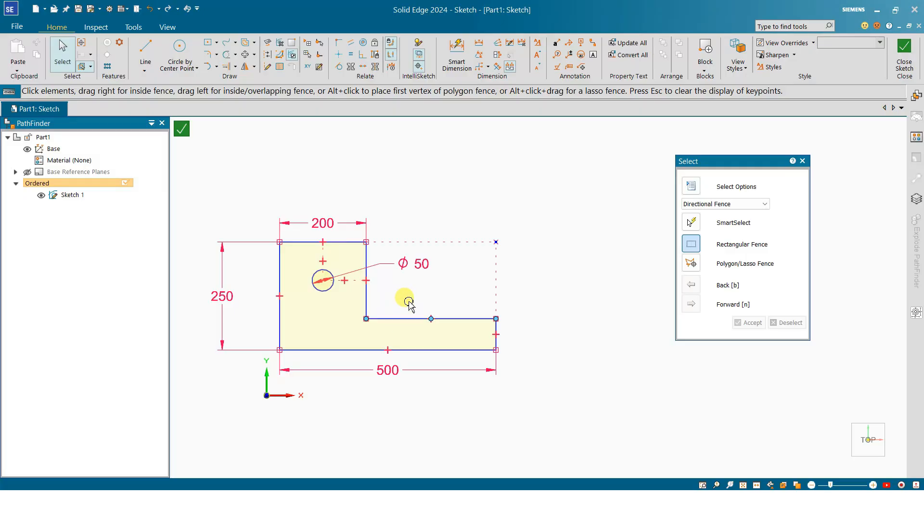
{"action": "left_click", "coordinate": [407, 319]}
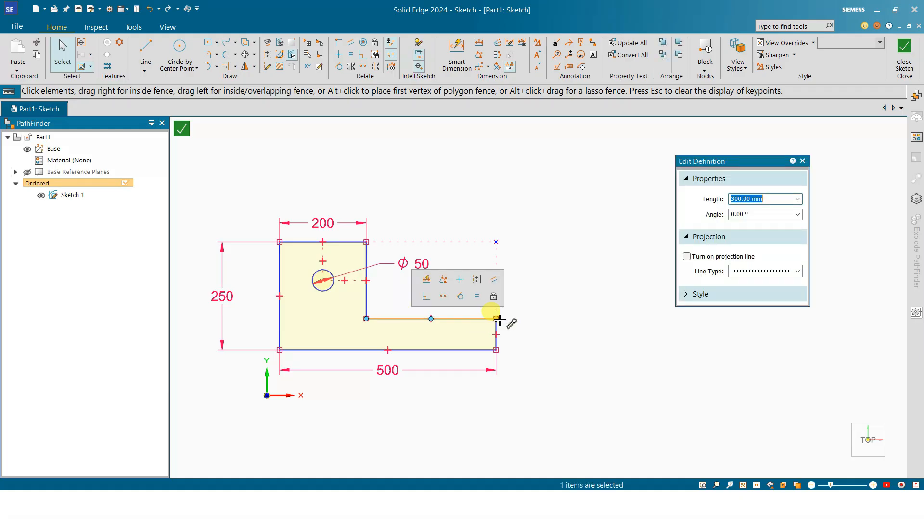
{"action": "mouse_move", "coordinate": [491, 319]}
{"action": "left_mouse_down"}
{"action": "mouse_move", "coordinate": [470, 324]}
{"action": "mouse_move", "coordinate": [495, 324]}
{"action": "mouse_move", "coordinate": [508, 314]}
{"action": "mouse_move", "coordinate": [497, 309]}
{"action": "mouse_move", "coordinate": [509, 316]}
{"action": "left_mouse_up"}
{"action": "left_click", "coordinate": [480, 198]}
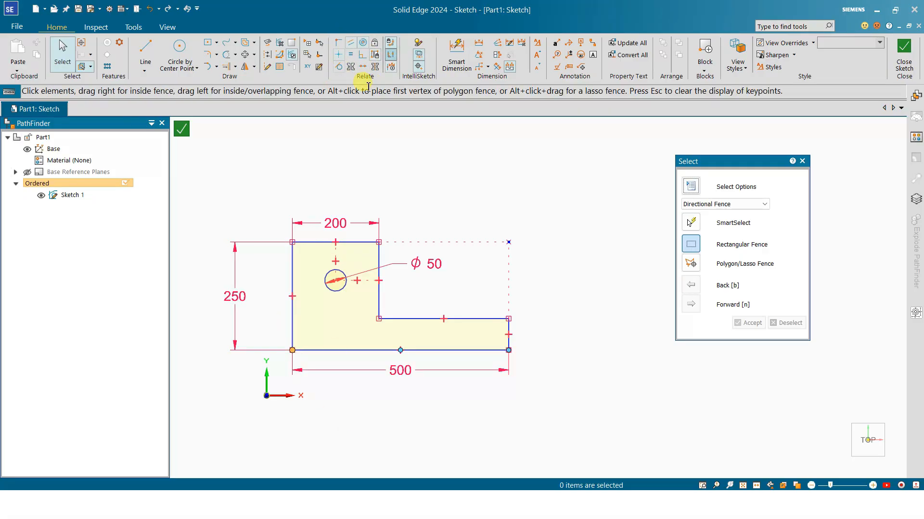
Try to connect the lower outer corner of the L-profile to the sketch origin.
{"action": "left_click", "coordinate": [339, 47]}
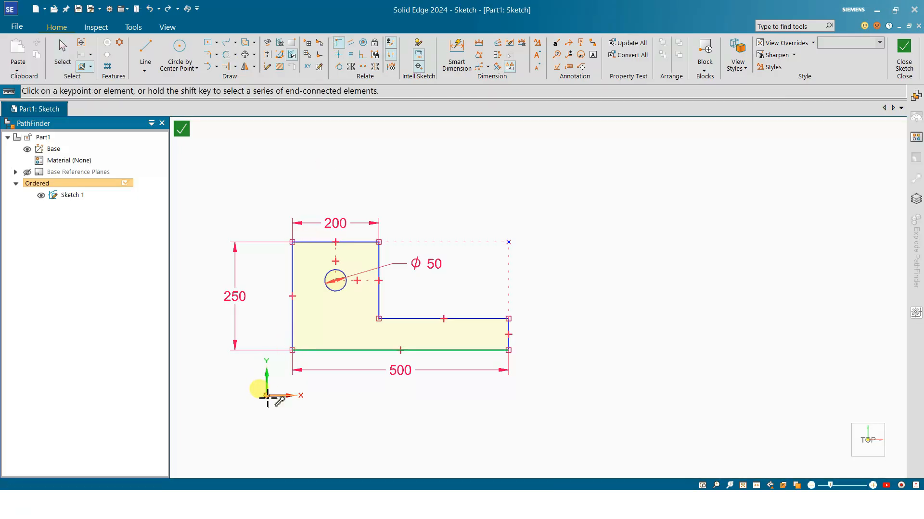
{"action": "left_click", "coordinate": [268, 395]}
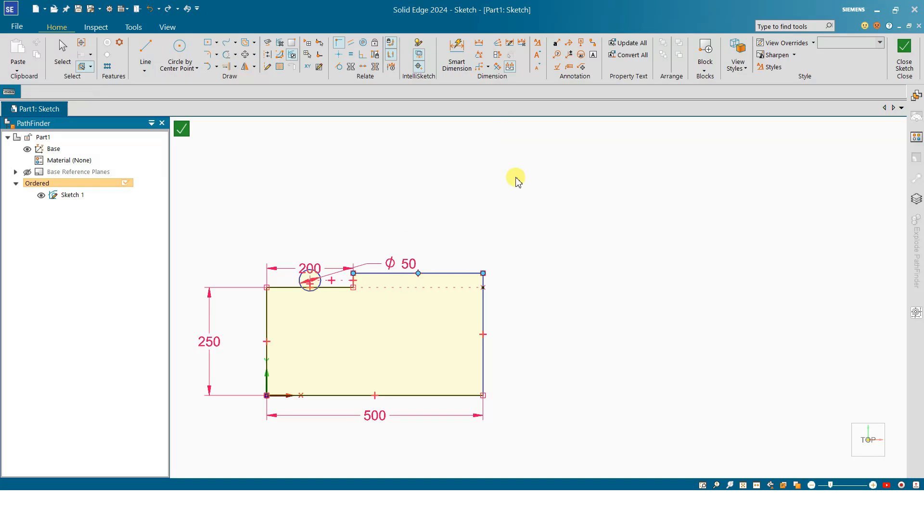
{"action": "key", "text": "Escape"}
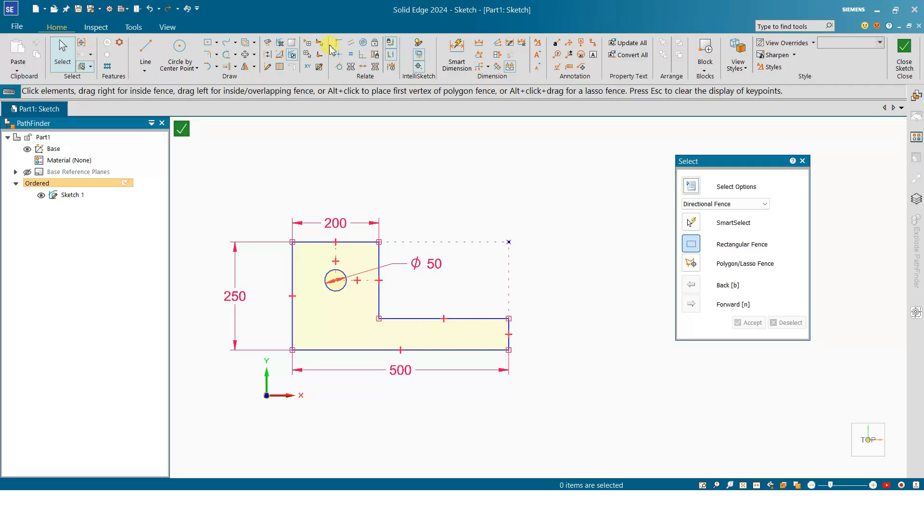
Dimension the short vertical edge at the end of the L-profile's horizontal arm and set its length to 75 mm.
{"action": "left_click", "coordinate": [456, 53]}
{"action": "left_click", "coordinate": [508, 335]}
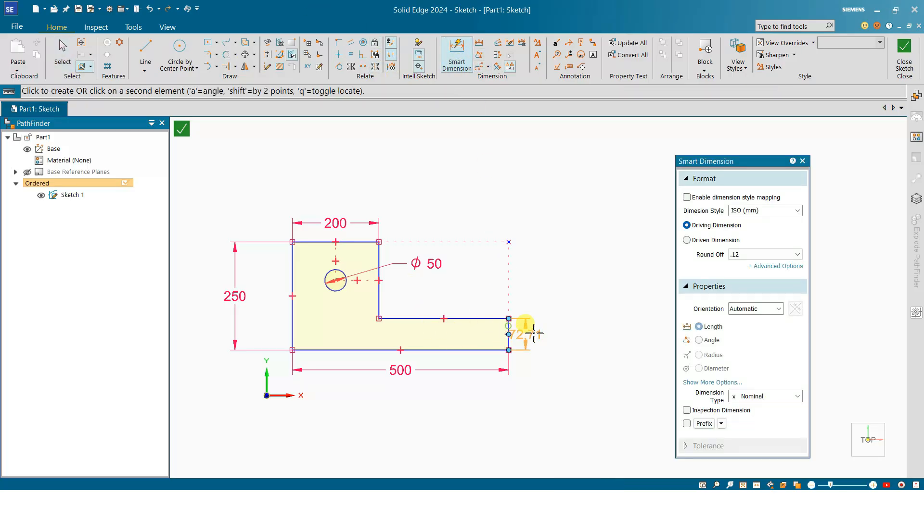
{"action": "left_click", "coordinate": [535, 333]}
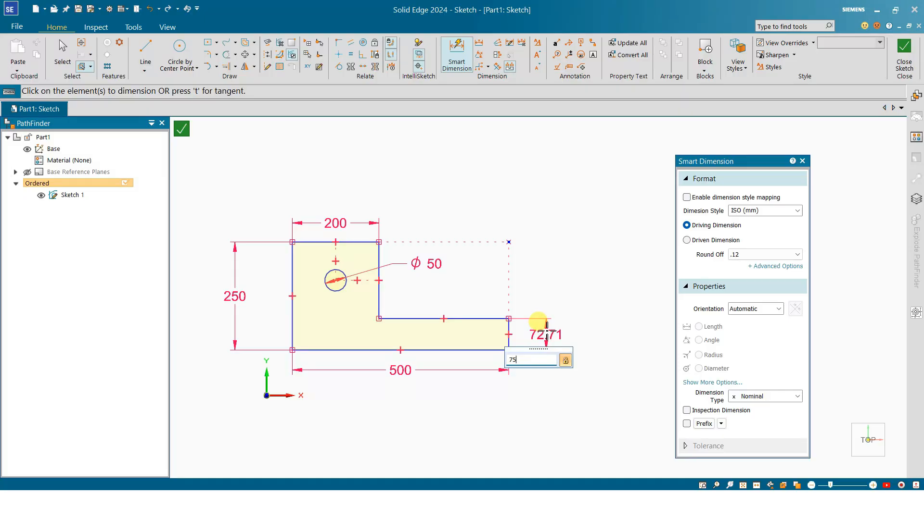
{"action": "type", "text": "75"}
{"action": "key", "text": "Return"}
{"action": "key", "text": "Escape"}
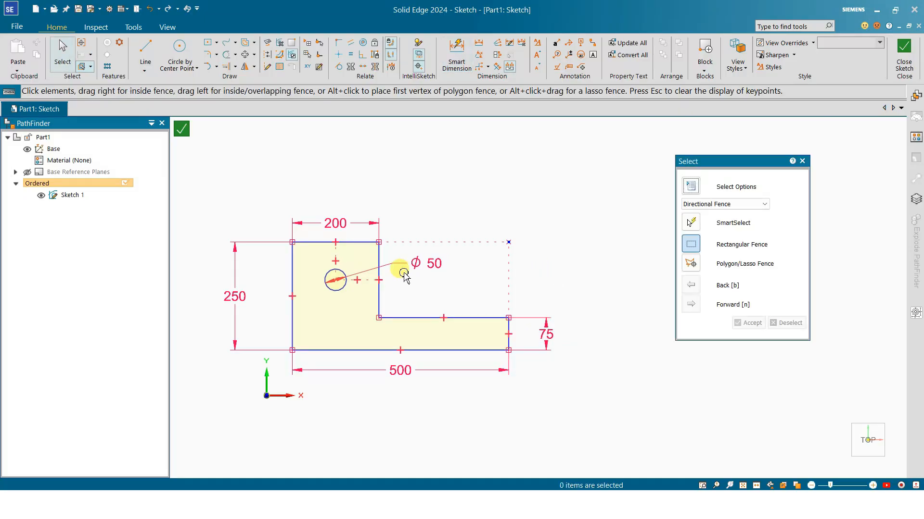
Shift the dimensioned L-profile slightly along X and downward by its inner corner to test whether it still moves.
{"action": "left_click", "coordinate": [379, 312]}
{"action": "mouse_move", "coordinate": [379, 316]}
{"action": "left_mouse_down"}
{"action": "mouse_move", "coordinate": [406, 297]}
{"action": "mouse_move", "coordinate": [380, 318]}
{"action": "mouse_move", "coordinate": [404, 336]}
{"action": "mouse_move", "coordinate": [390, 322]}
{"action": "left_mouse_up"}
{"action": "key", "text": "Escape"}
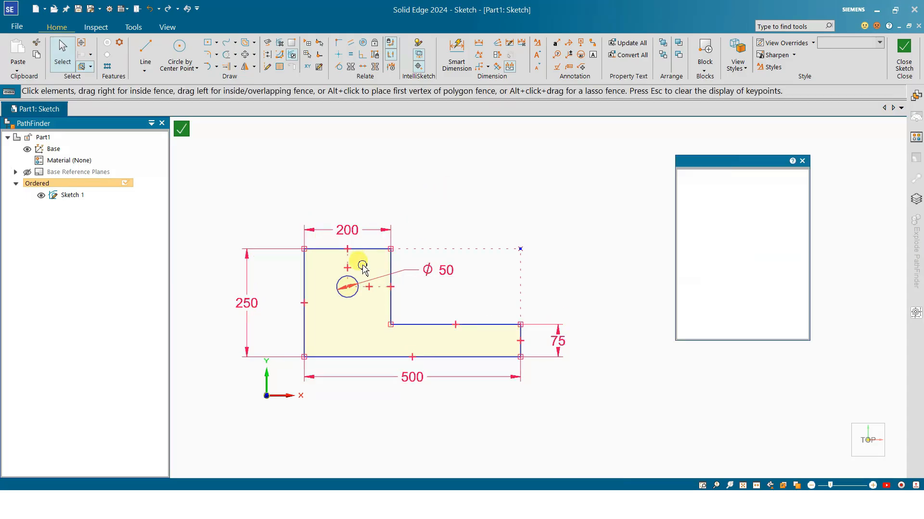
Select the circle inside the L-profile to view its properties.
{"action": "scroll", "coordinate": [363, 267], "scroll_direction": "up", "scroll_amount": 4}
{"action": "left_click", "coordinate": [345, 285]}
{"action": "scroll", "coordinate": [339, 298], "scroll_direction": "down", "scroll_amount": 5}
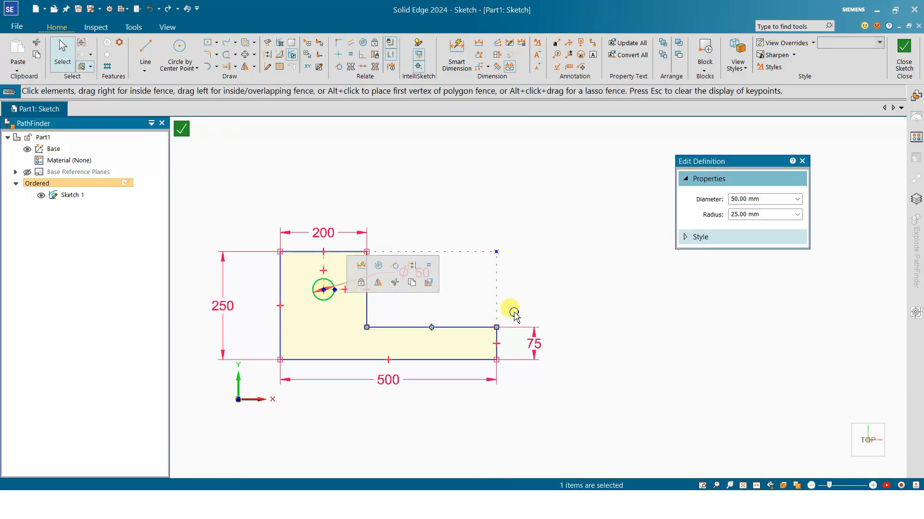
Move the L-profile upward, away from the sketch origin, by the upper edge of its horizontal arm.
{"action": "left_click", "coordinate": [428, 332]}
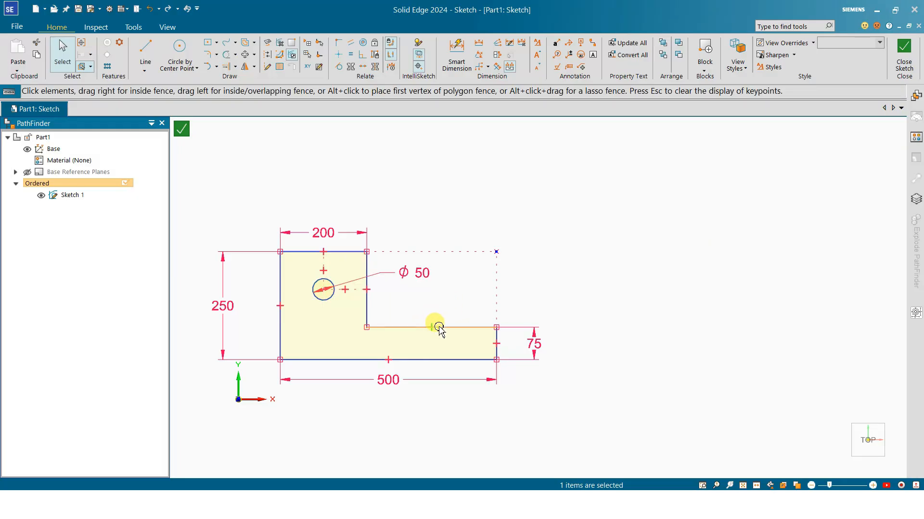
{"action": "left_click", "coordinate": [476, 327]}
{"action": "left_click_drag", "start_coordinate": [487, 324], "coordinate": [514, 227]}
{"action": "left_click", "coordinate": [514, 227]}
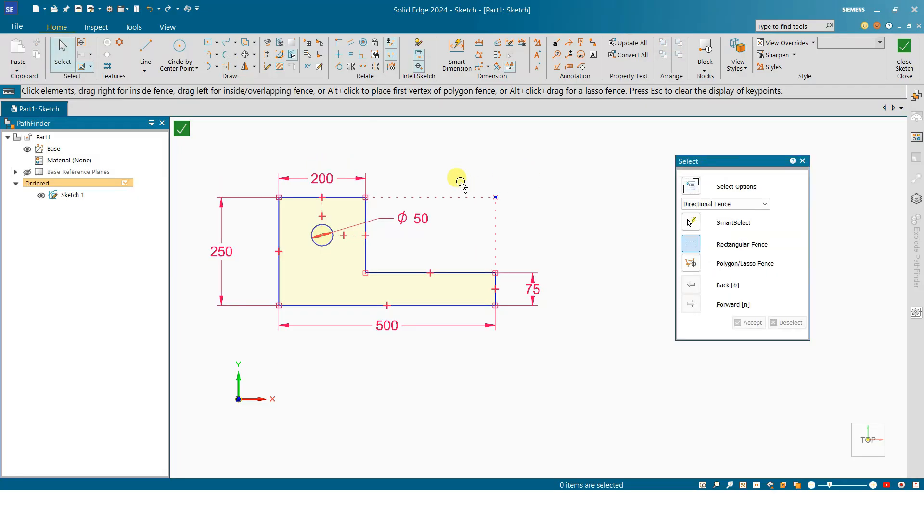
Connect the L-profile's lower outer corner to the sketch origin, and undo the connection after checking it.
{"action": "left_click", "coordinate": [339, 43]}
{"action": "left_click", "coordinate": [279, 306]}
{"action": "left_click", "coordinate": [238, 399]}
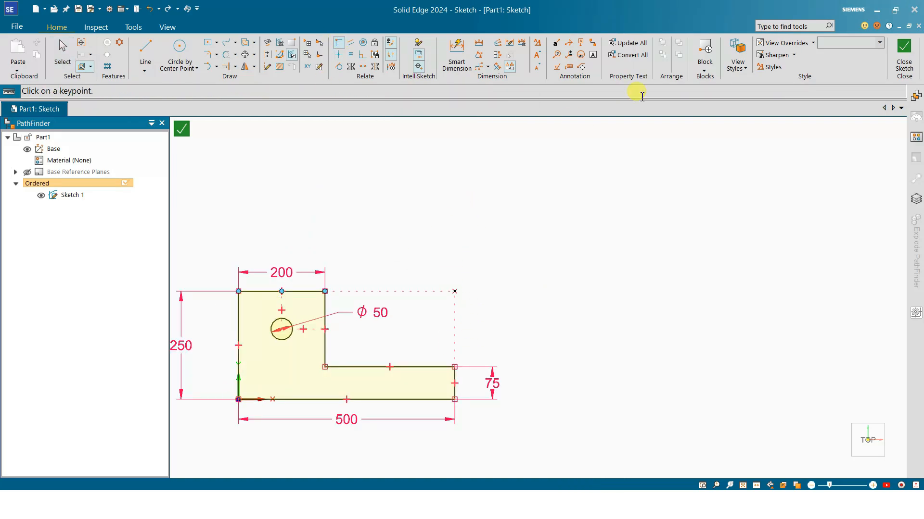
{"action": "key", "text": "Escape"}
{"action": "scroll", "coordinate": [567, 131], "scroll_direction": "down", "scroll_amount": 3}
{"action": "scroll", "coordinate": [402, 226], "scroll_direction": "up", "scroll_amount": 4}
{"action": "scroll", "coordinate": [247, 269], "scroll_direction": "down", "scroll_amount": 2}
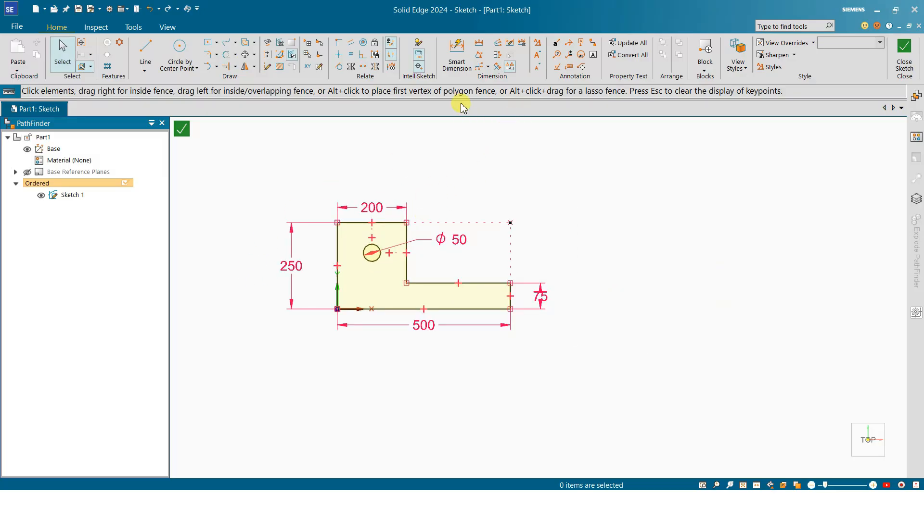
{"action": "key", "text": "ctrl+z"}
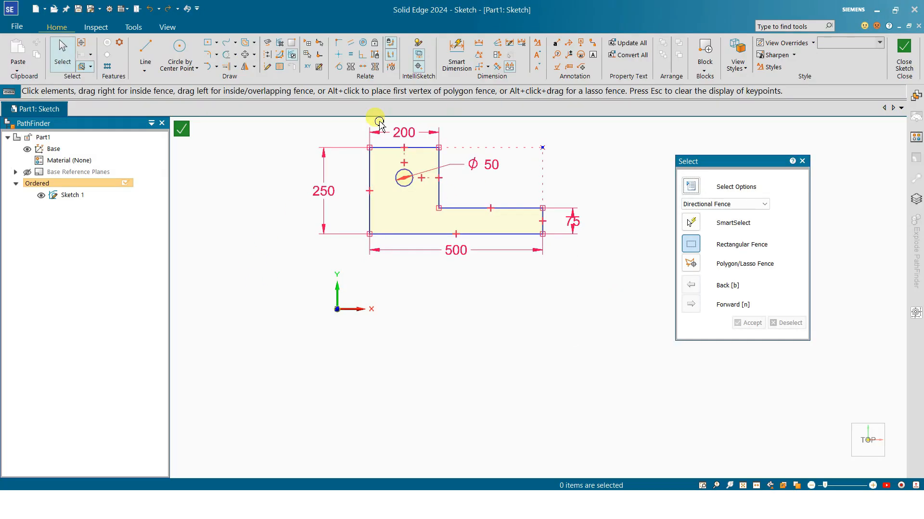
{"action": "left_click", "coordinate": [340, 58]}
{"action": "left_click", "coordinate": [400, 232]}
{"action": "left_click", "coordinate": [529, 277]}
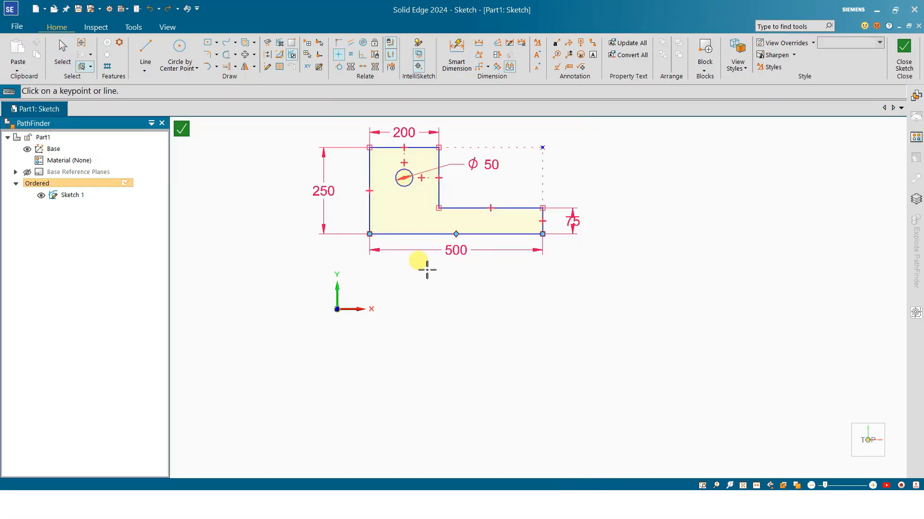
{"action": "key", "text": "Escape"}
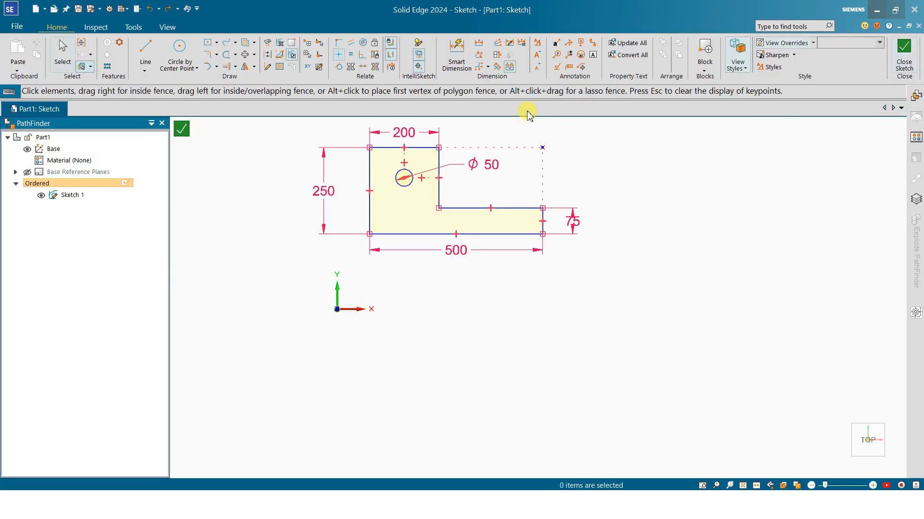
Draw a separate diagonal line in the empty area beside the L-profile's tall vertical edge.
{"action": "left_click", "coordinate": [218, 217]}
{"action": "left_click", "coordinate": [279, 277]}
{"action": "key", "text": "Escape"}
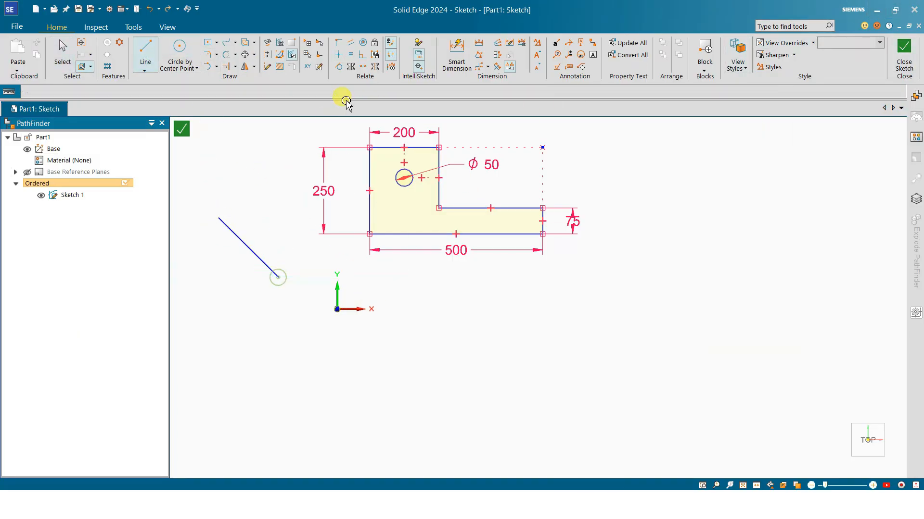
Make the diagonal line horizontal with the Horizontal/Vertical relation, and undo both the relation and the line.
{"action": "left_click", "coordinate": [339, 55]}
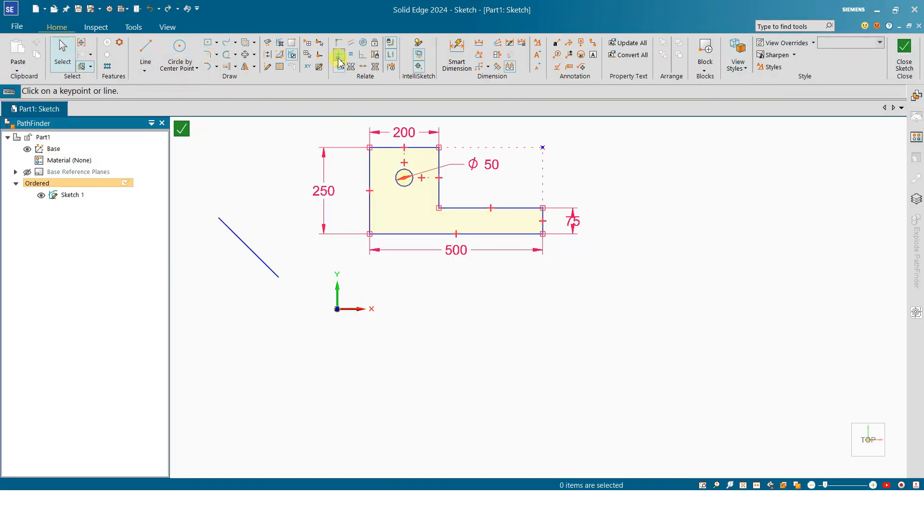
{"action": "left_click", "coordinate": [239, 237]}
{"action": "key", "text": "Escape"}
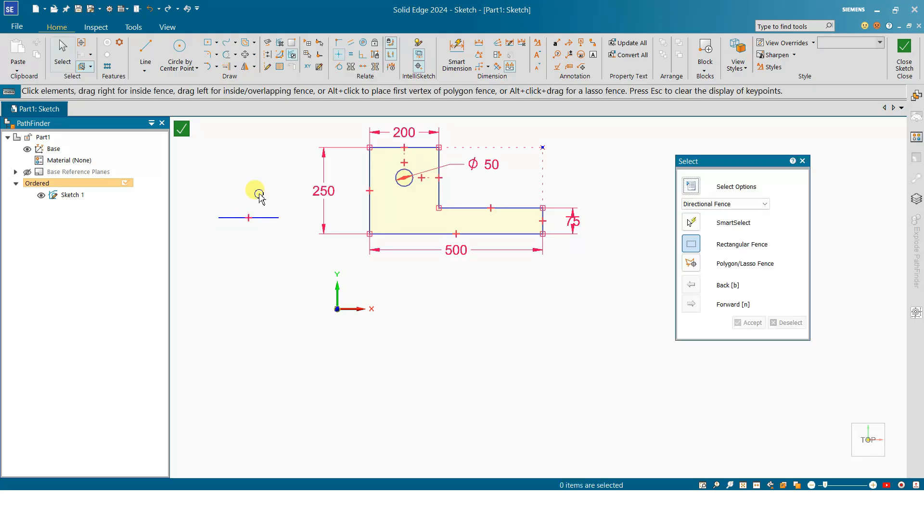
{"action": "key", "text": "ctrl+z"}
{"action": "key", "text": "ctrl+z"}
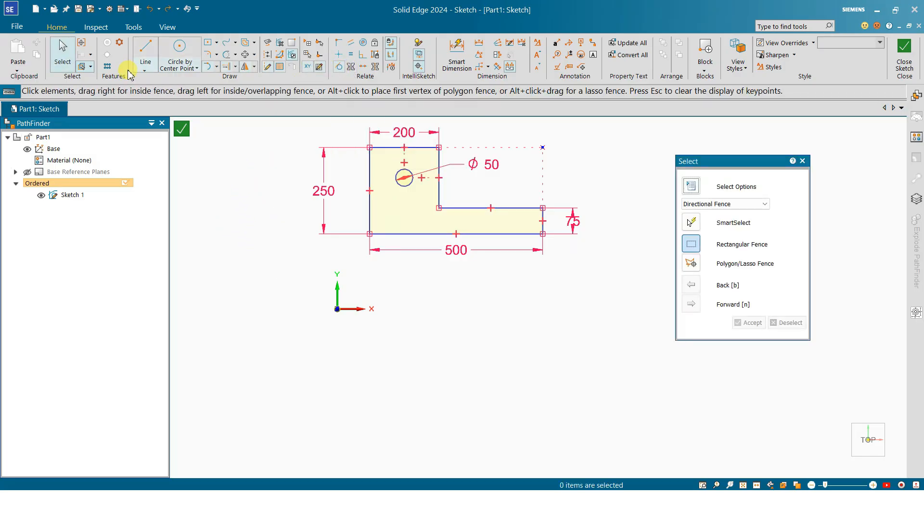
Draw a circle by center point in the empty area below the L-profile's horizontal arm.
{"action": "left_click", "coordinate": [180, 48]}
{"action": "left_click", "coordinate": [463, 361]}
{"action": "left_click", "coordinate": [478, 385]}
{"action": "key", "text": "Escape"}
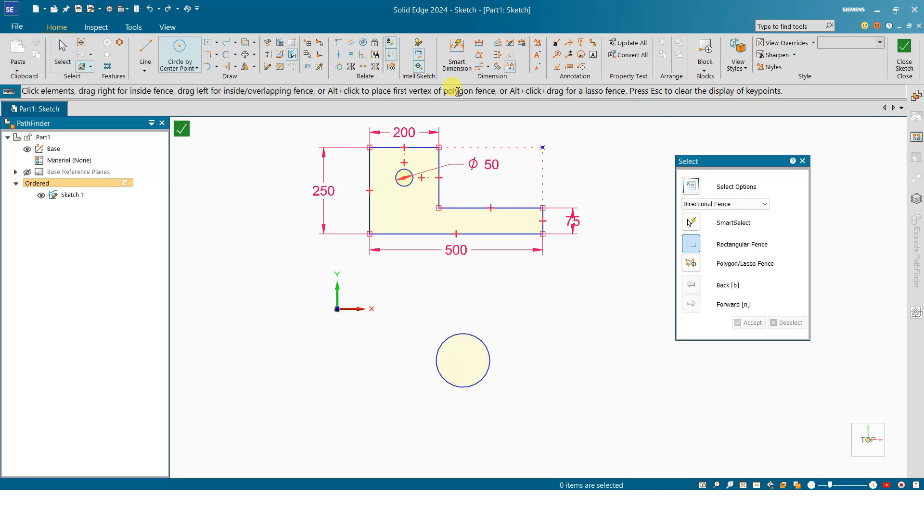
Dimension the circle below the L-profile and set its diameter to 150 mm.
{"action": "left_click", "coordinate": [456, 56]}
{"action": "left_click", "coordinate": [489, 356]}
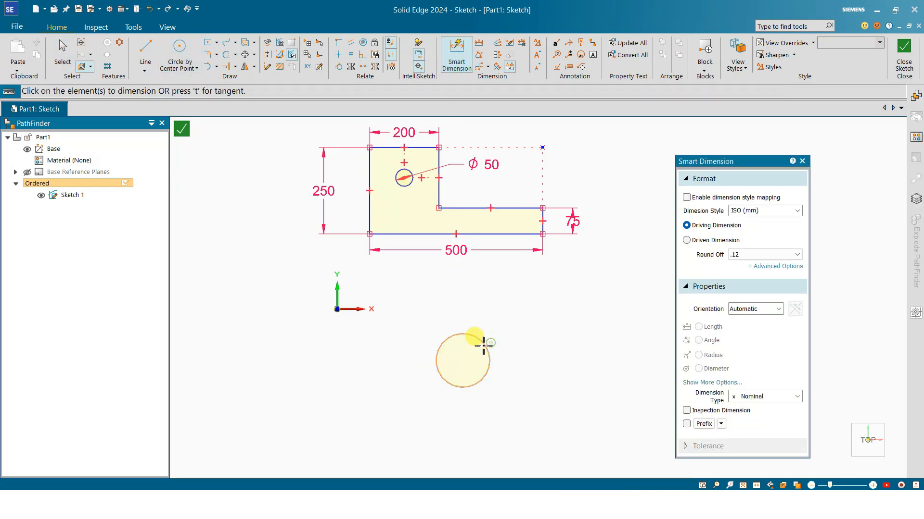
{"action": "left_click", "coordinate": [514, 317]}
{"action": "type", "text": "150"}
{"action": "key", "text": "Return"}
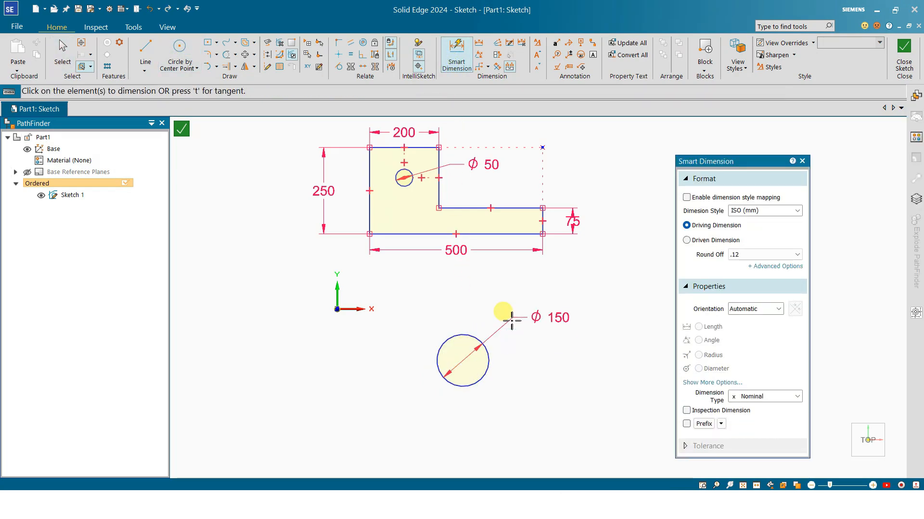
{"action": "key", "text": "Escape"}
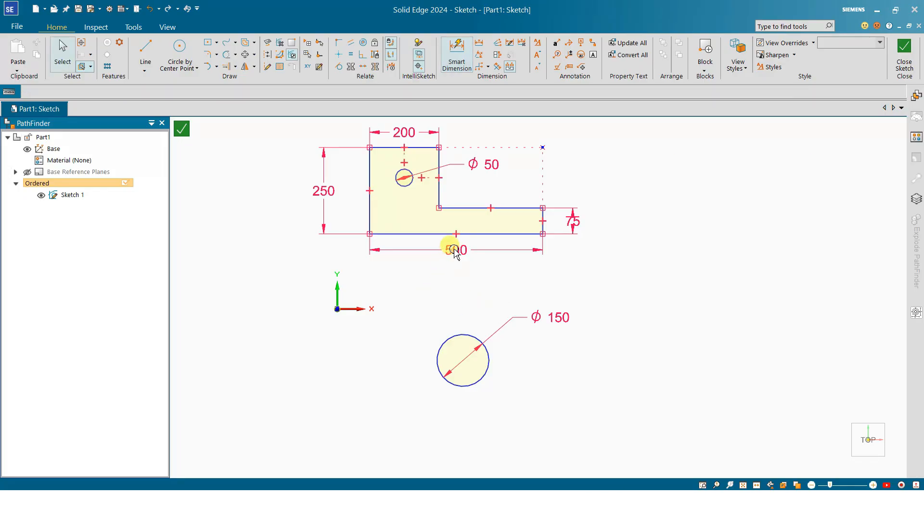
Apply a Tangent relation between the 150 mm circle and the L-profile's lower edge.
{"action": "left_click", "coordinate": [343, 71]}
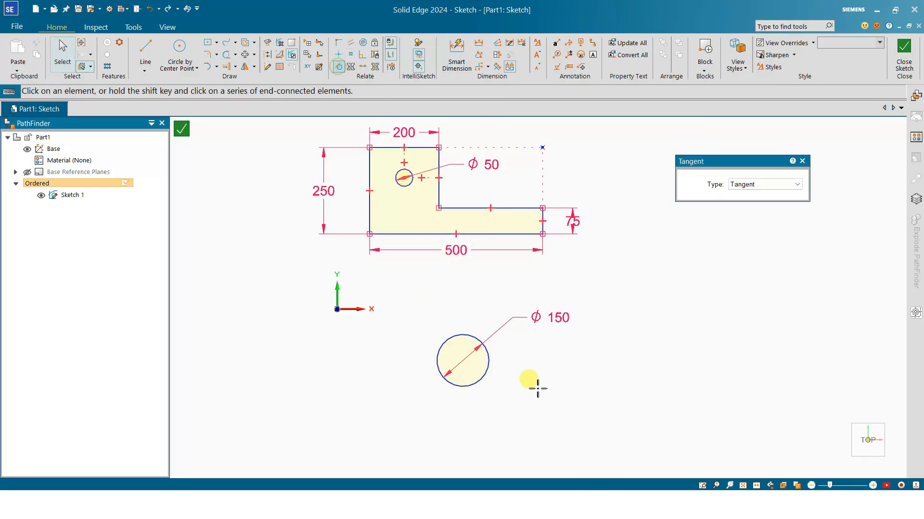
{"action": "left_click", "coordinate": [447, 339]}
{"action": "left_click", "coordinate": [483, 234]}
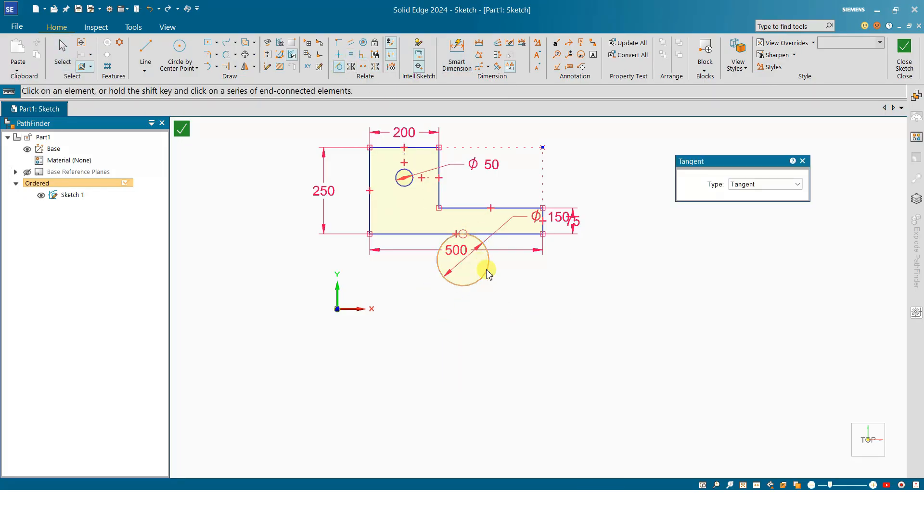
{"action": "key", "text": "Escape"}
Delete the tangent relation between the circle and the lower edge, and delete the 150 mm circle.
{"action": "scroll", "coordinate": [469, 238], "scroll_direction": "up", "scroll_amount": 4}
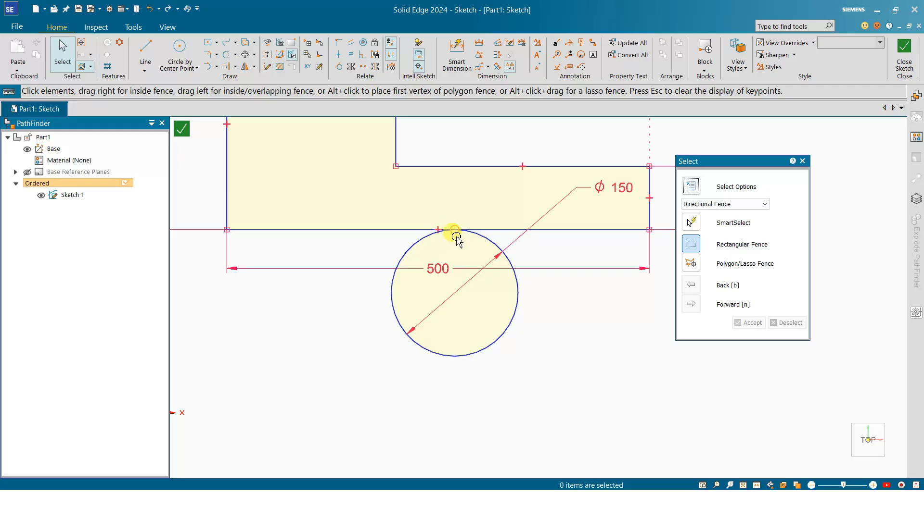
{"action": "left_click", "coordinate": [450, 237]}
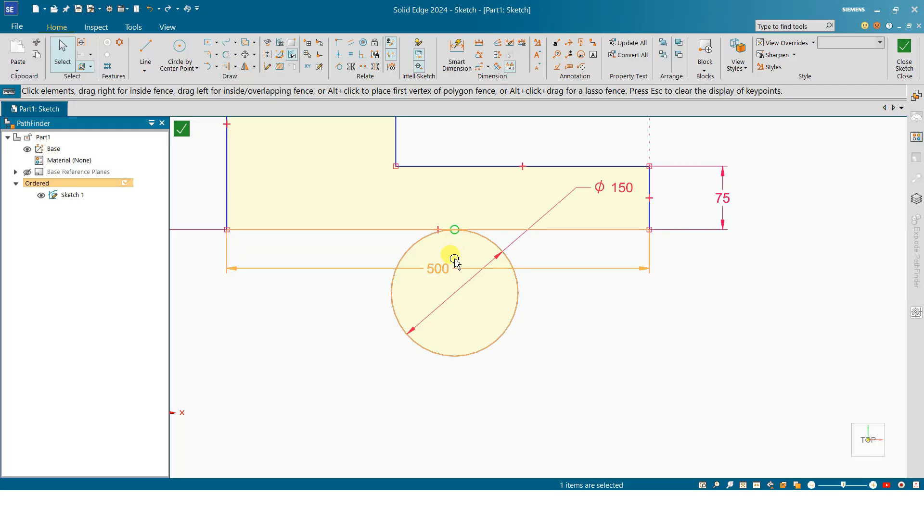
{"action": "key", "text": "Delete"}
{"action": "left_click_drag", "start_coordinate": [501, 333], "coordinate": [538, 459]}
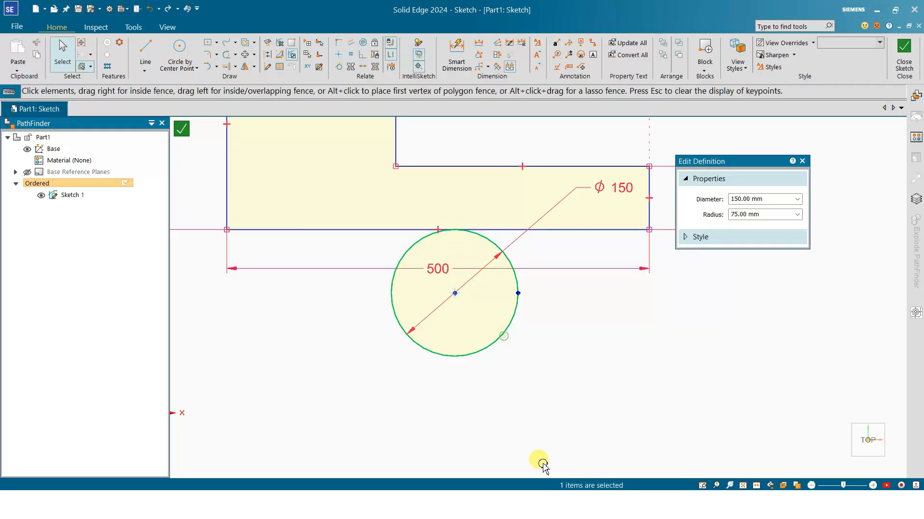
{"action": "key", "text": "Delete"}
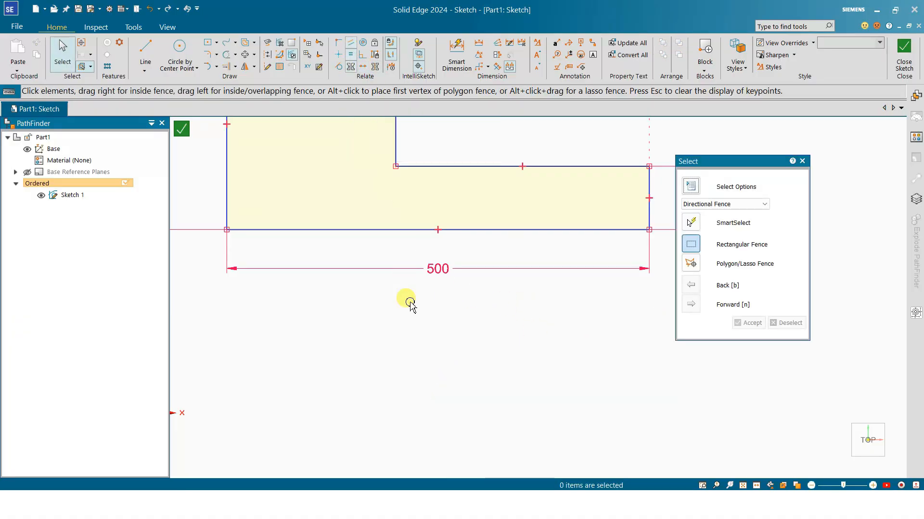
Draw a diagonal line about 521 mm long, sloping downward at about 33°, below the L-profile.
{"action": "scroll", "coordinate": [409, 303], "scroll_direction": "down", "scroll_amount": 4}
{"action": "key", "text": "l"}
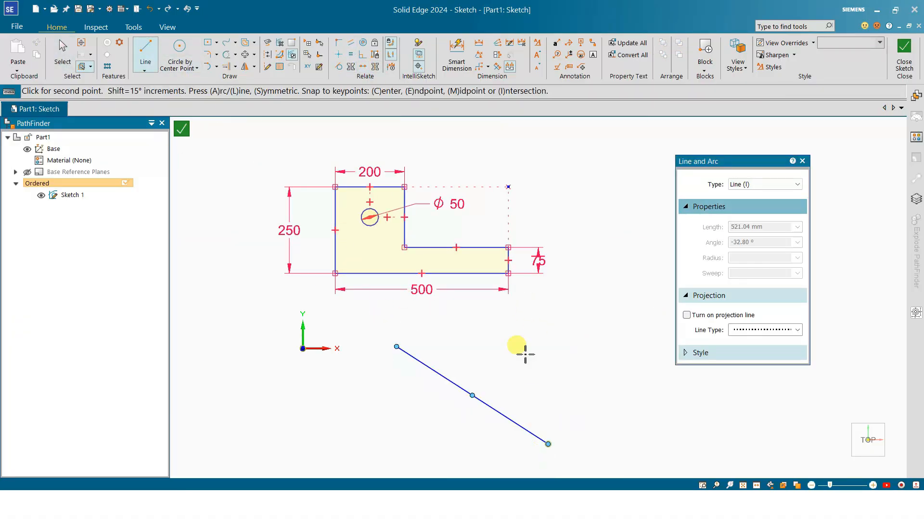
{"action": "left_click", "coordinate": [546, 443]}
{"action": "key", "text": "Escape"}
Dimension the diagonal line along its slope and set its length to 500 mm.
{"action": "left_click", "coordinate": [457, 55]}
{"action": "left_click", "coordinate": [432, 370]}
{"action": "left_click", "coordinate": [453, 361]}
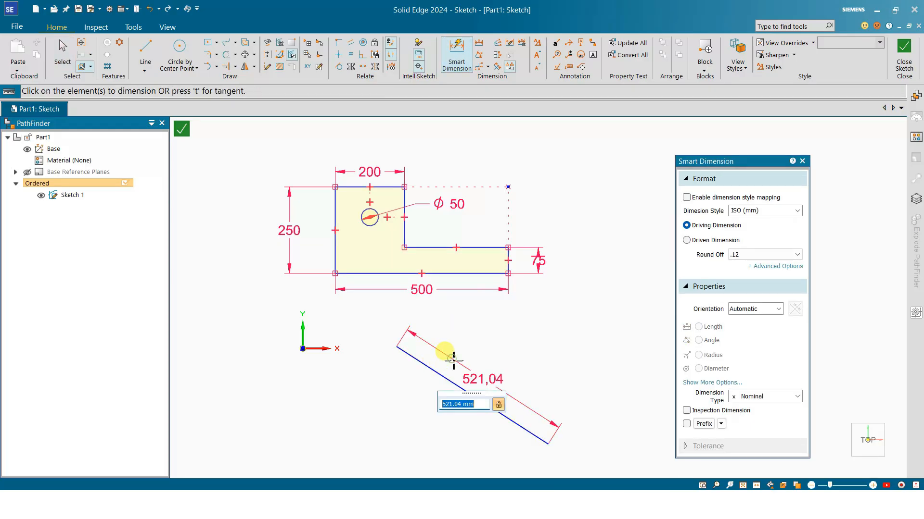
{"action": "type", "text": "500"}
{"action": "key", "text": "Return"}
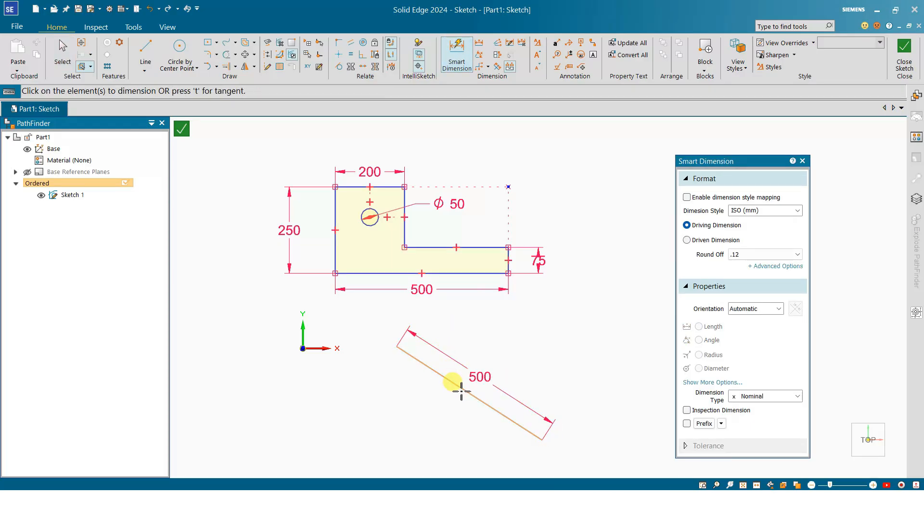
{"action": "key", "text": "Escape"}
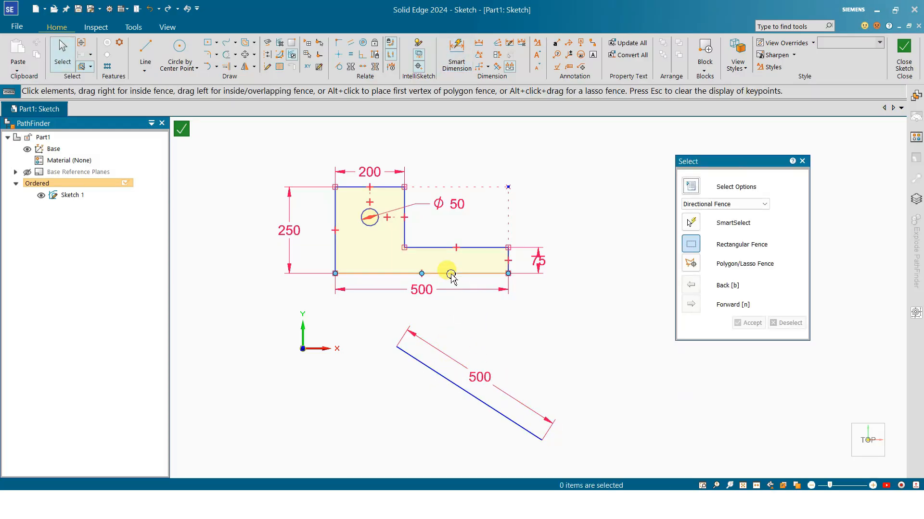
Make the diagonal line parallel to the L-profile's lower edge with the Parallel relation.
{"action": "left_click", "coordinate": [350, 42]}
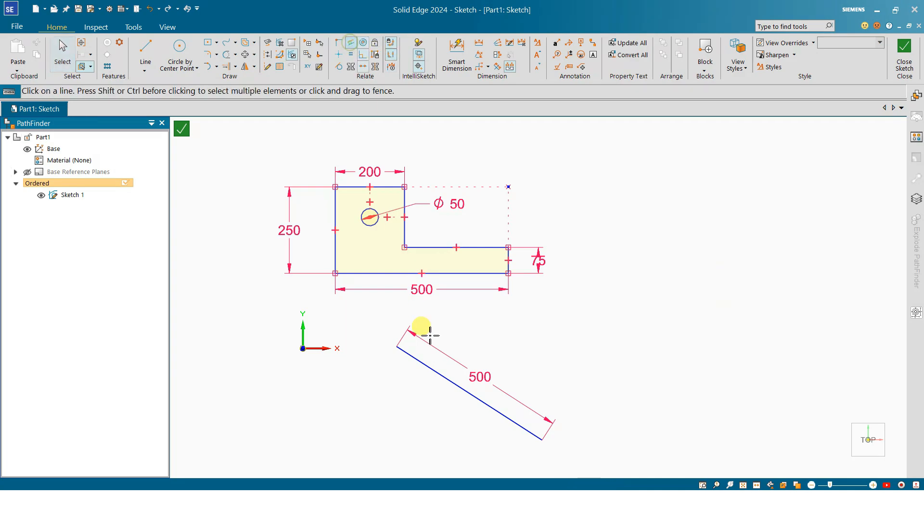
{"action": "left_click", "coordinate": [428, 368]}
{"action": "left_click", "coordinate": [380, 273]}
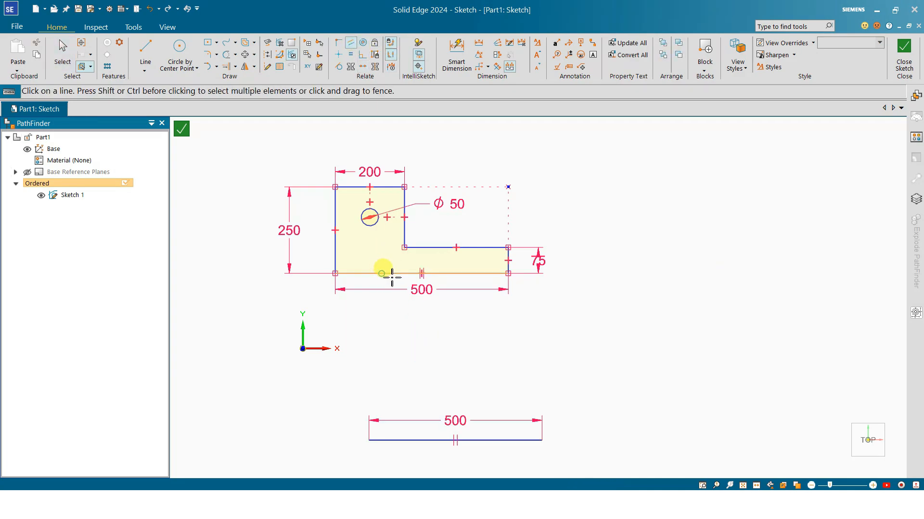
{"action": "key", "text": "Escape"}
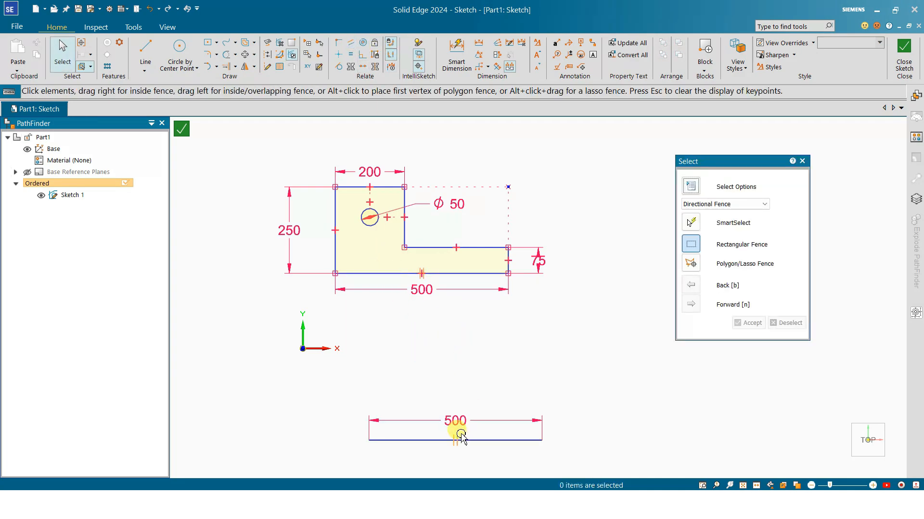
Undo the parallel relation, the line's length dimension and the line itself.
{"action": "key", "text": "ctrl+z"}
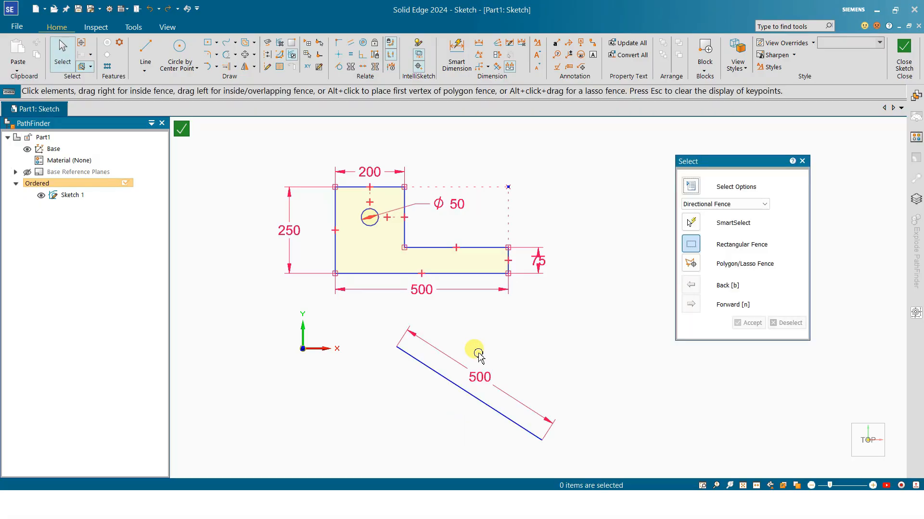
{"action": "key", "text": "ctrl+z"}
{"action": "key", "text": "ctrl+z"}
{"action": "key", "text": "ctrl+z"}
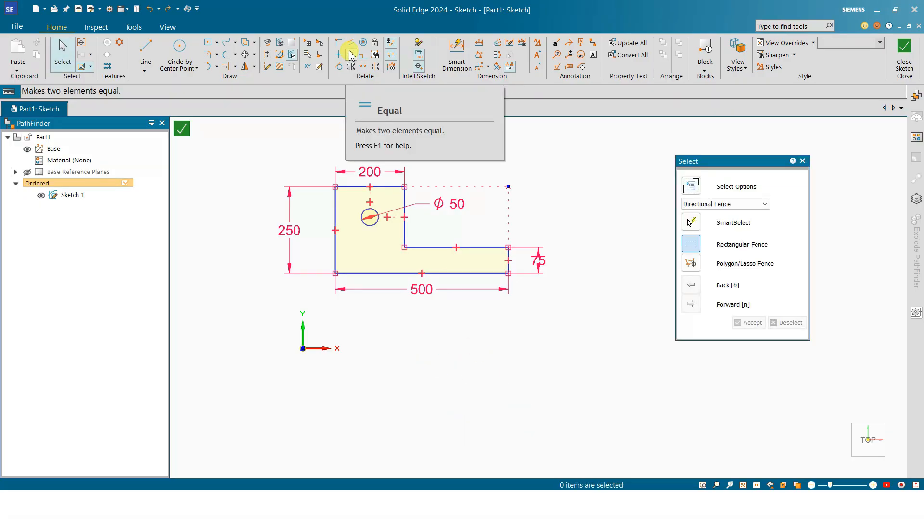
Delete the 250 mm height dimension from the L-profile's tall vertical edge.
{"action": "scroll", "coordinate": [339, 192], "scroll_direction": "up", "scroll_amount": 3}
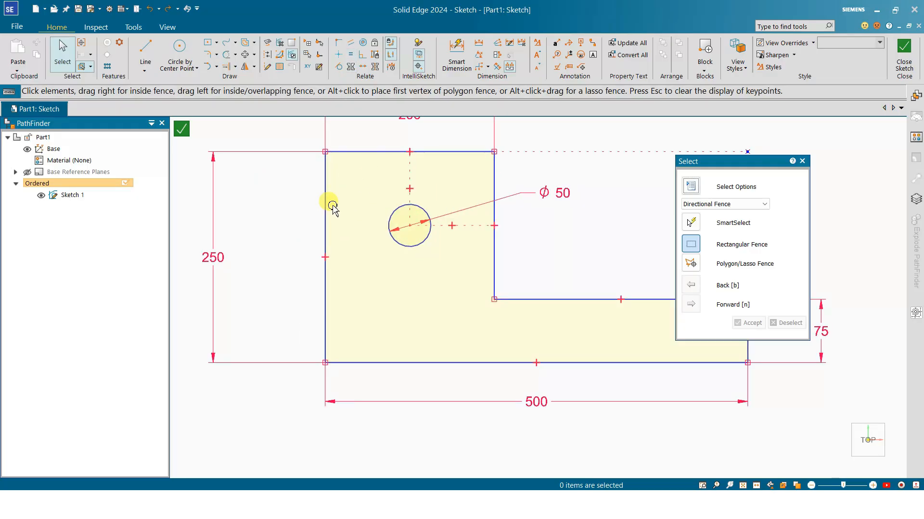
{"action": "scroll", "coordinate": [269, 249], "scroll_direction": "down", "scroll_amount": 2}
{"action": "left_click", "coordinate": [241, 254]}
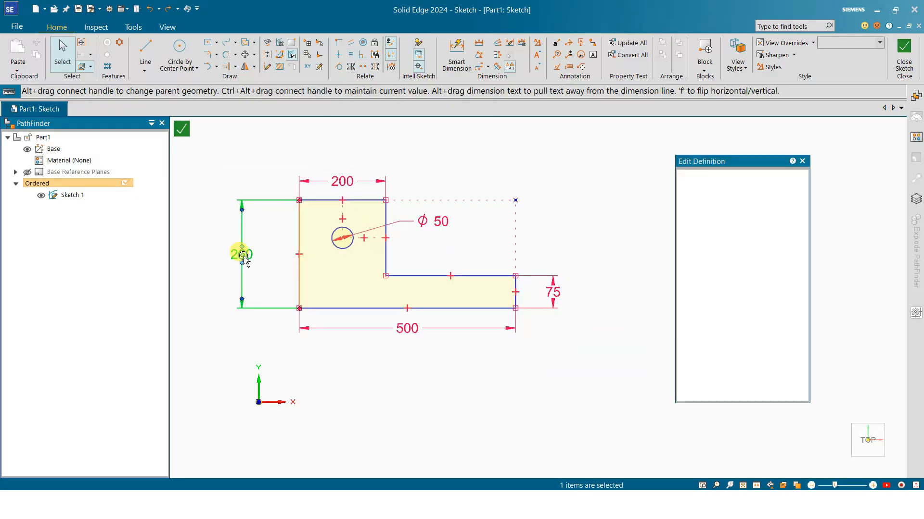
{"action": "key", "text": "Delete"}
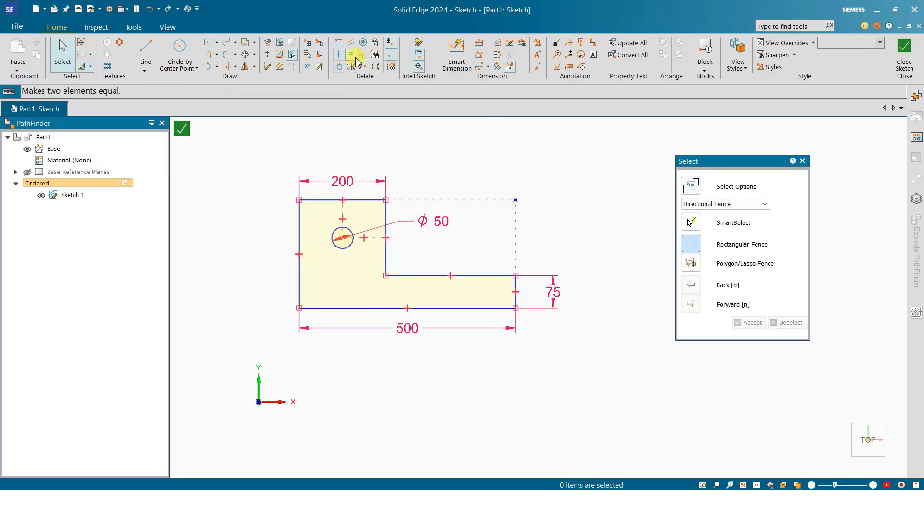
Make the L-profile's tall outer vertical edge equal in length to its 200 mm upper edge with the Equal relation.
{"action": "left_click", "coordinate": [351, 54]}
{"action": "left_click", "coordinate": [334, 201]}
{"action": "left_click", "coordinate": [299, 212]}
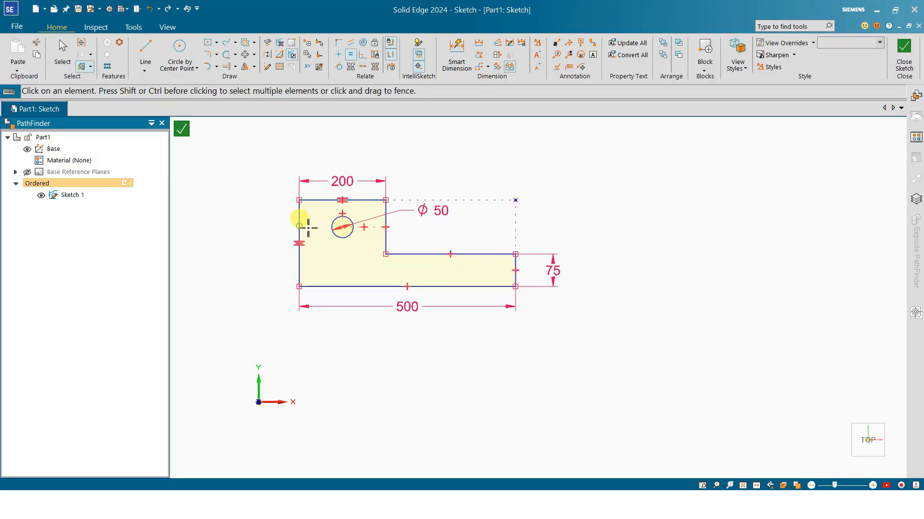
{"action": "key", "text": "Escape"}
{"action": "scroll", "coordinate": [321, 189], "scroll_direction": "up", "scroll_amount": 3}
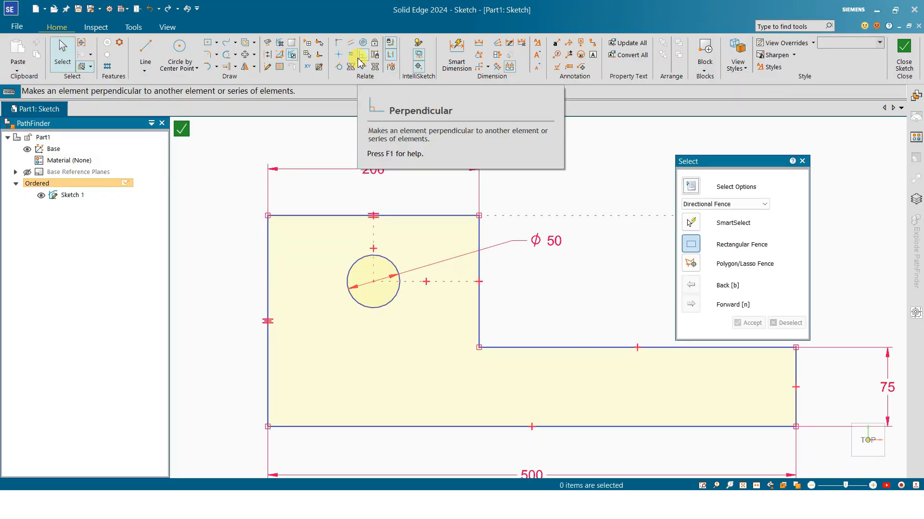
Draw a diagonal line from the L-profile's upper-left corner up and to the right.
{"action": "left_click", "coordinate": [146, 53]}
{"action": "scroll", "coordinate": [334, 238], "scroll_direction": "down", "scroll_amount": 2}
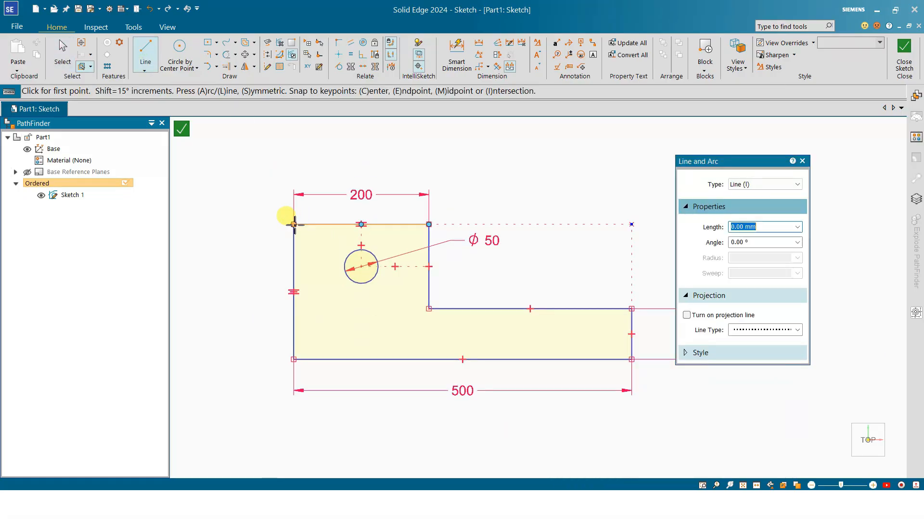
{"action": "left_click", "coordinate": [293, 224]}
{"action": "left_click", "coordinate": [362, 144]}
{"action": "key", "text": "Escape"}
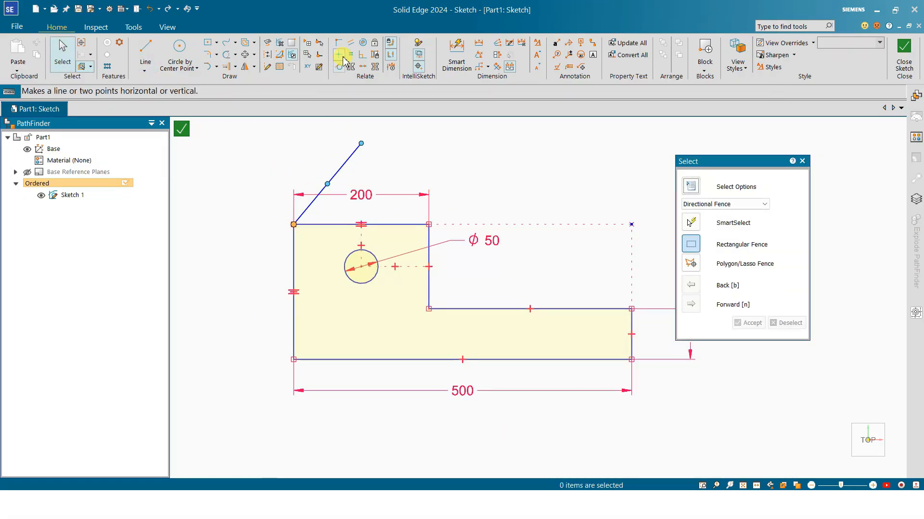
Make the diagonal line perpendicular to the L-profile's 200 mm upper edge with the Perpendicular relation.
{"action": "left_click", "coordinate": [362, 58]}
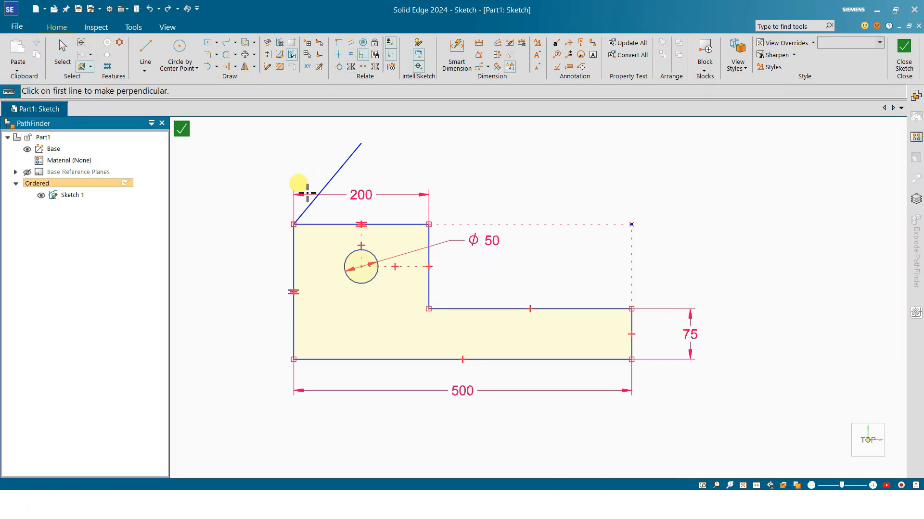
{"action": "left_click", "coordinate": [309, 206]}
{"action": "left_click", "coordinate": [318, 224]}
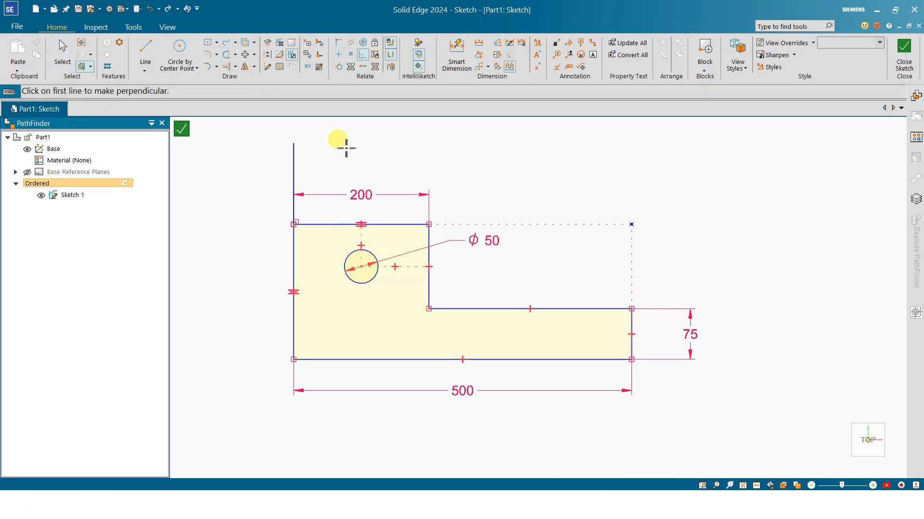
{"action": "key", "text": "Escape"}
Delete the perpendicular relation at the L-profile's upper-left corner and the line standing above it.
{"action": "scroll", "coordinate": [301, 218], "scroll_direction": "up", "scroll_amount": 2}
{"action": "left_click", "coordinate": [298, 213]}
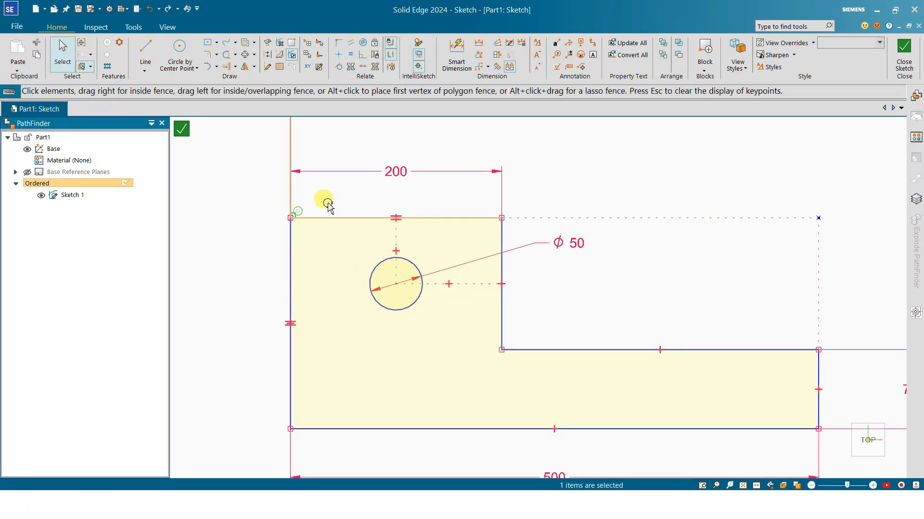
{"action": "key", "text": "Delete"}
{"action": "left_click", "coordinate": [291, 150]}
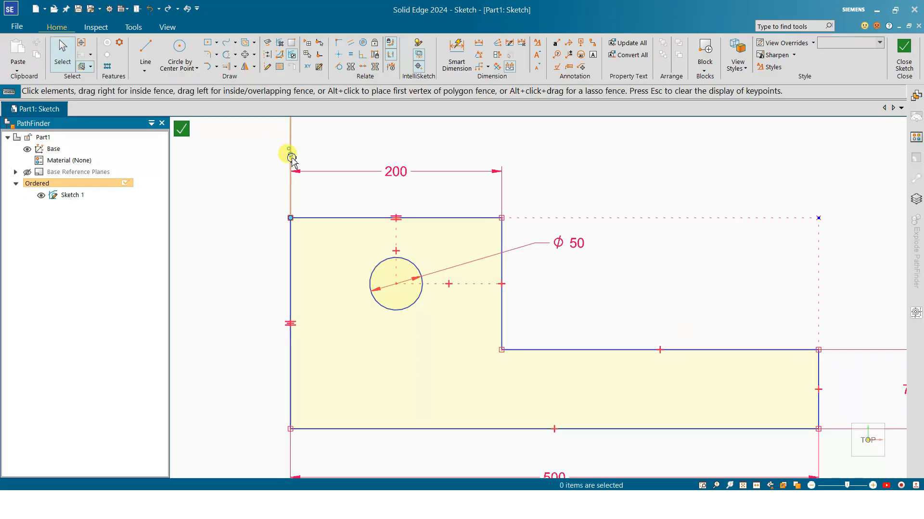
{"action": "scroll", "coordinate": [292, 154], "scroll_direction": "down", "scroll_amount": 2}
{"action": "left_click_drag", "start_coordinate": [296, 170], "coordinate": [258, 164]}
{"action": "key", "text": "Delete"}
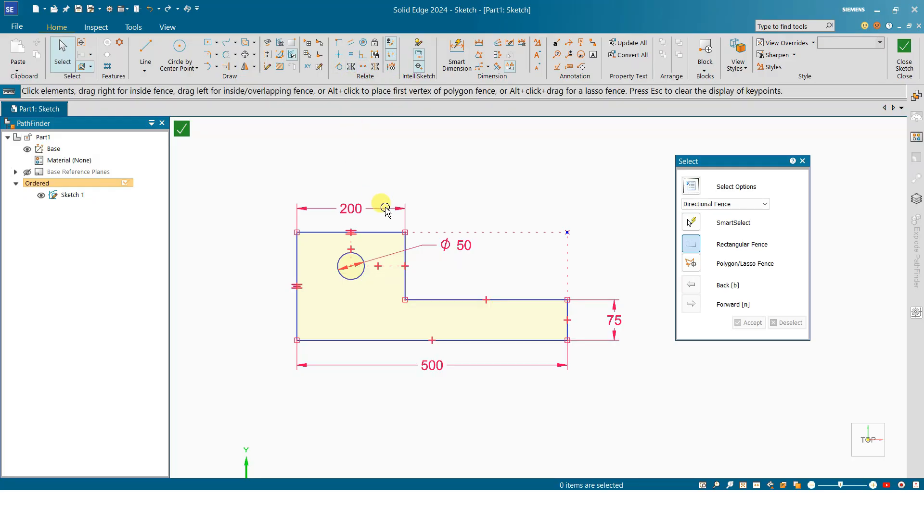
Draw an upright rectangle by center, about 198 mm wide, below and to the left of the L-profile.
{"action": "scroll", "coordinate": [404, 193], "scroll_direction": "down", "scroll_amount": 3}
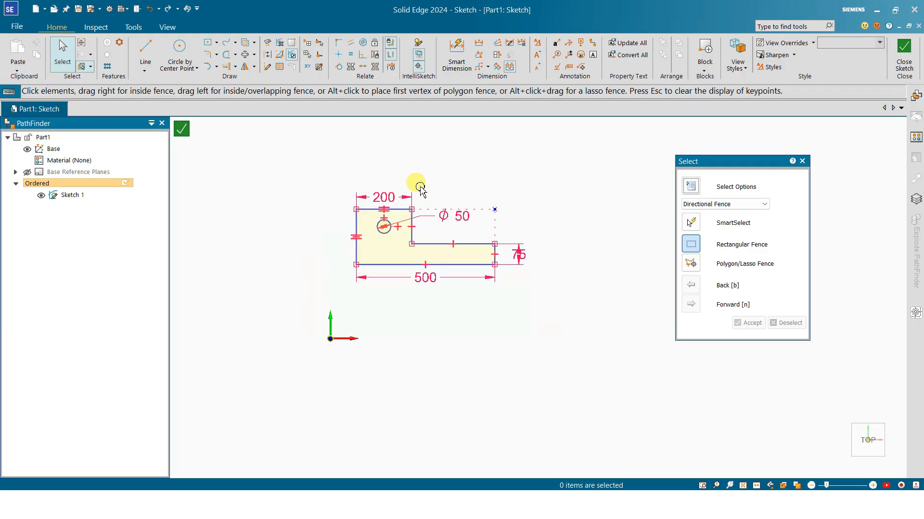
{"action": "left_click", "coordinate": [208, 42]}
{"action": "left_click", "coordinate": [253, 299]}
{"action": "left_click", "coordinate": [280, 341]}
{"action": "key", "text": "Escape"}
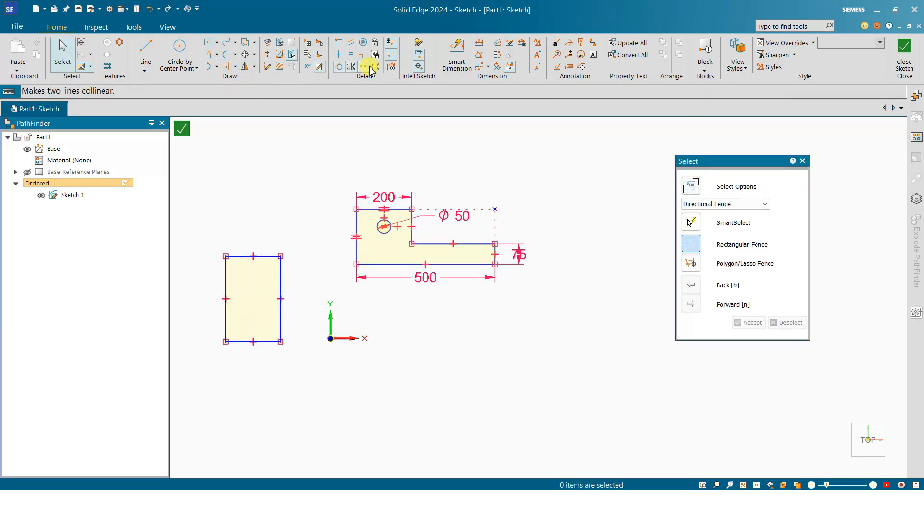
Dimension the upper edge of the separate rectangle with Smart Dimension and set it to 200 mm.
{"action": "left_click", "coordinate": [456, 53]}
{"action": "left_click", "coordinate": [233, 257]}
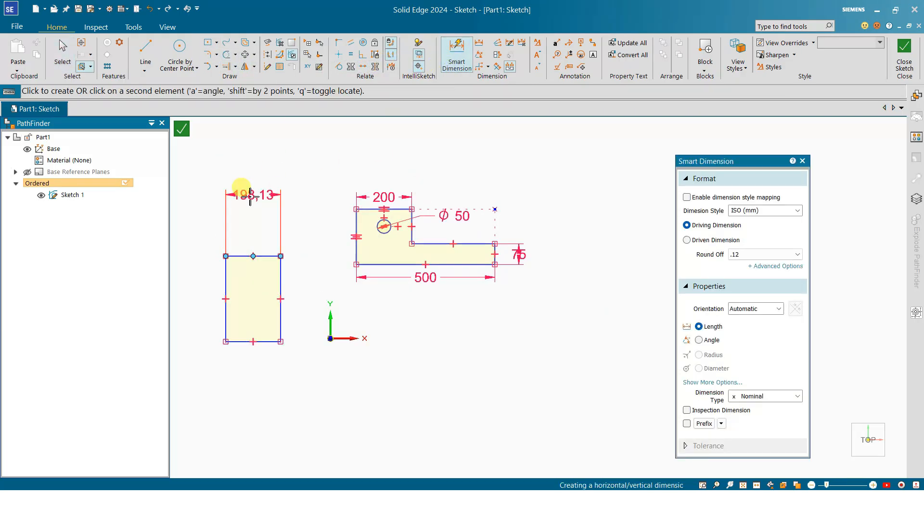
{"action": "left_click", "coordinate": [282, 204]}
{"action": "type", "text": "0"}
{"action": "key", "text": "Return"}
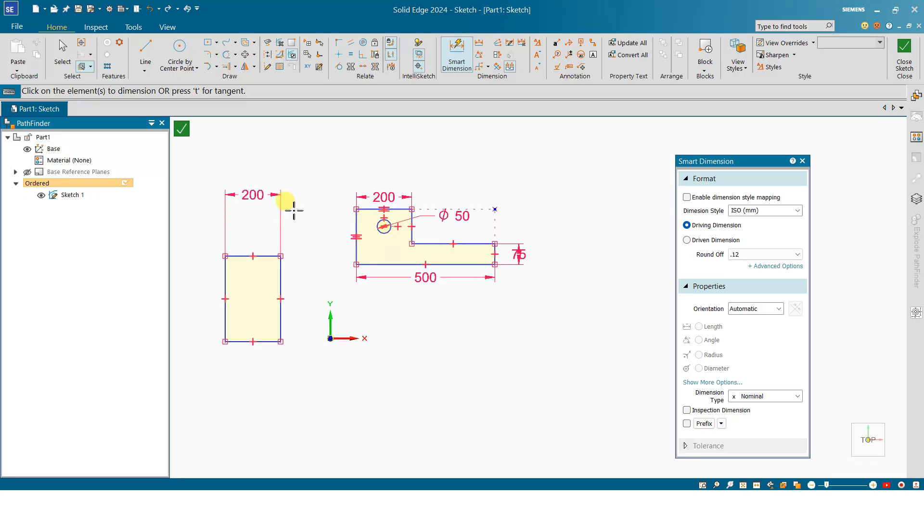
{"action": "key", "text": "Escape"}
{"action": "left_click", "coordinate": [445, 62]}
{"action": "key", "text": "Escape"}
Make the rectangle's left edge equal in length to its 200 mm upper edge with the Equal relation.
{"action": "left_click", "coordinate": [350, 57]}
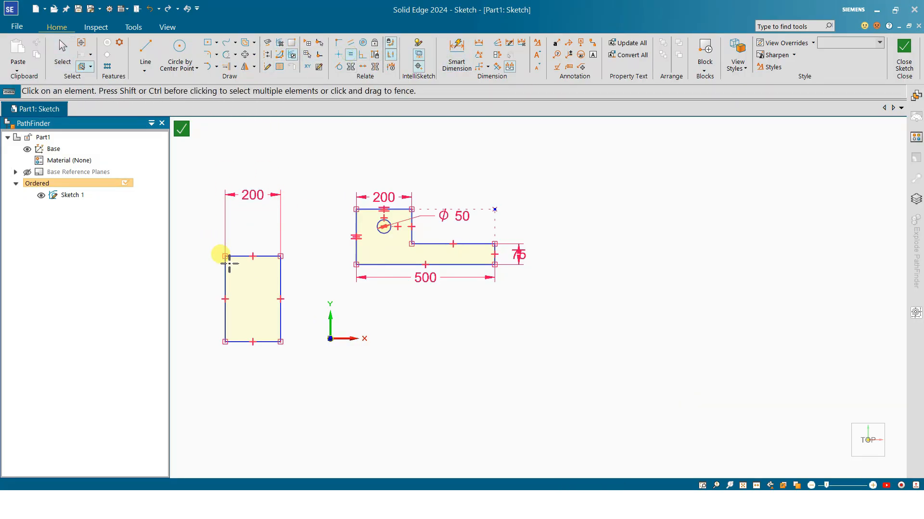
{"action": "left_click", "coordinate": [230, 256]}
{"action": "left_click", "coordinate": [224, 272]}
{"action": "key", "text": "Escape"}
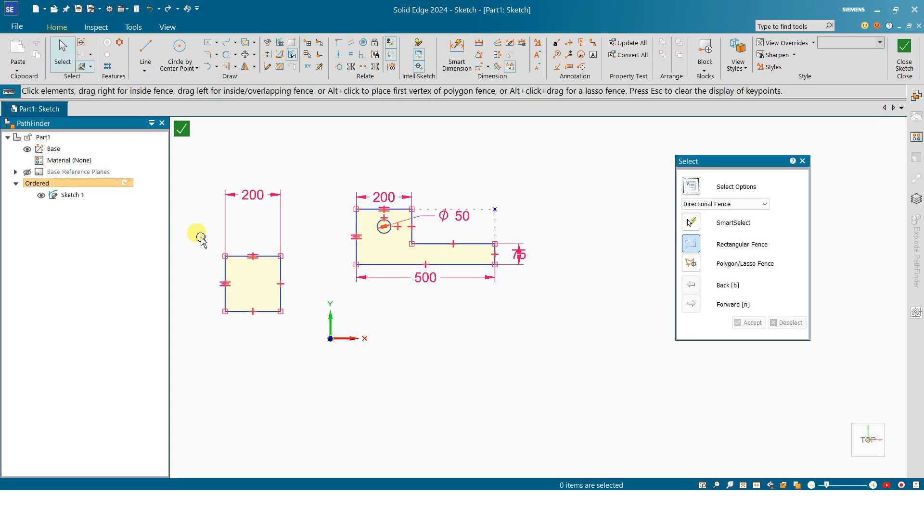
Move the 200 mm square downward so it lies lower left of the sketch origin.
{"action": "left_click", "coordinate": [278, 305]}
{"action": "left_click_drag", "start_coordinate": [278, 305], "coordinate": [274, 383]}
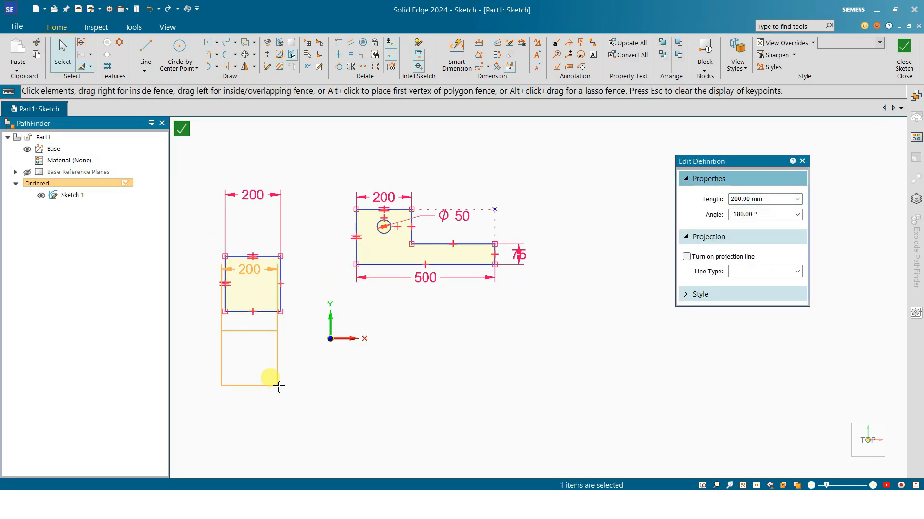
{"action": "key", "text": "Escape"}
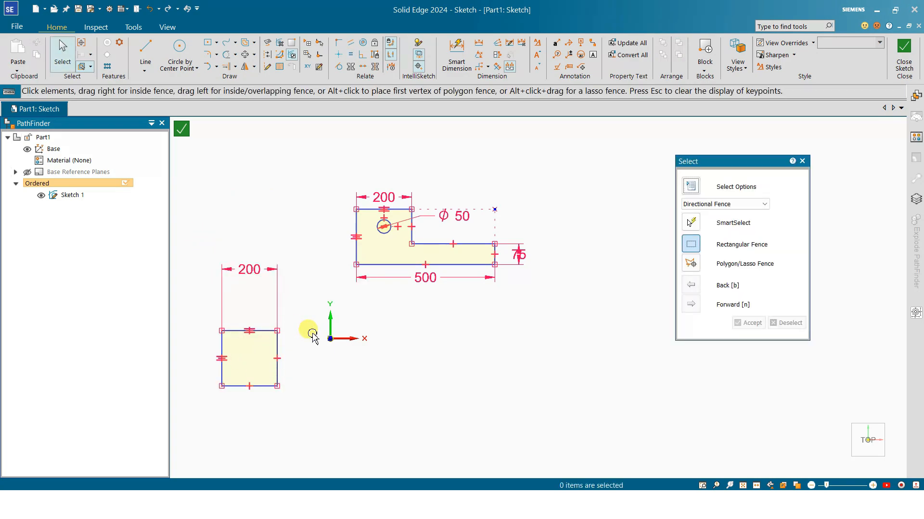
Make the square's left and right edges symmetric about the vertical Y axis with the Symmetric relation.
{"action": "left_click", "coordinate": [350, 67]}
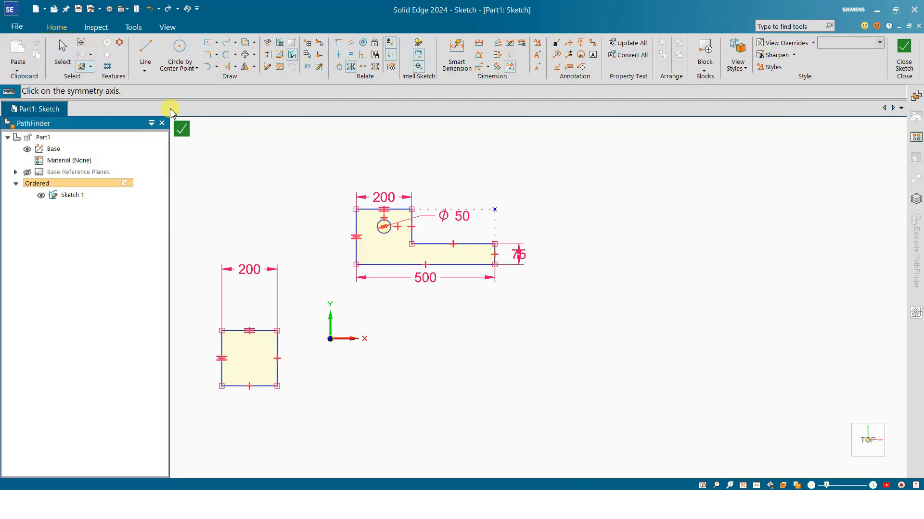
{"action": "left_click", "coordinate": [331, 322]}
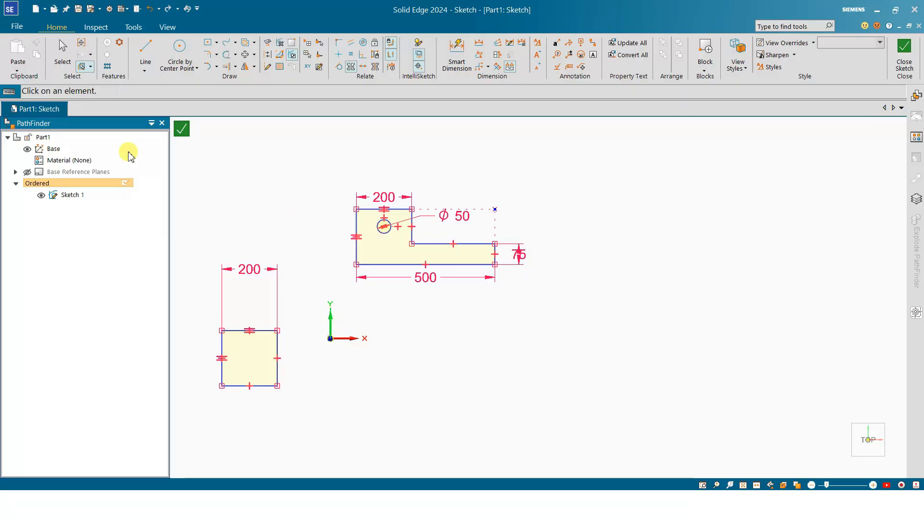
{"action": "left_click", "coordinate": [222, 344]}
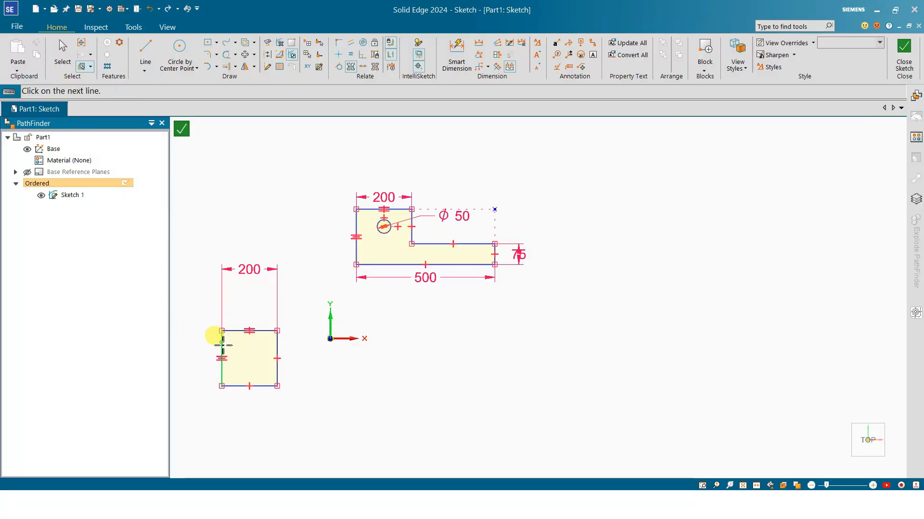
{"action": "left_click", "coordinate": [277, 359]}
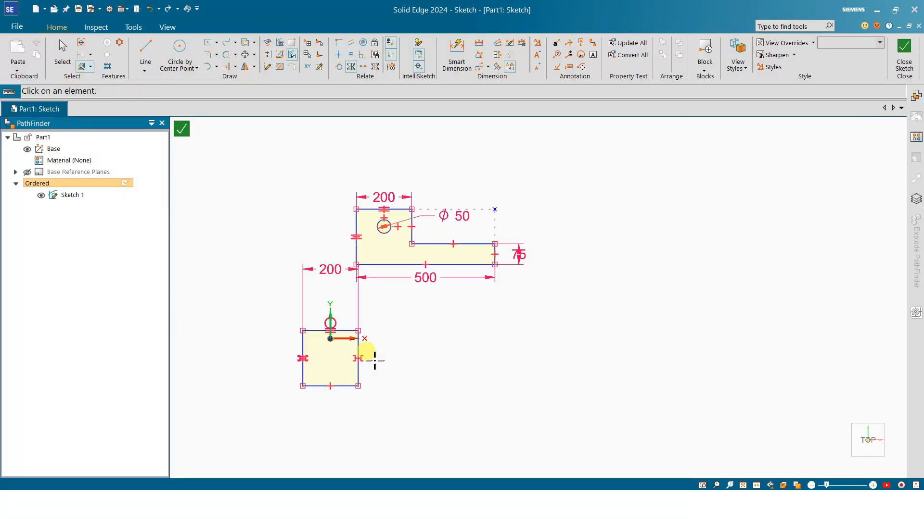
{"action": "scroll", "coordinate": [337, 347], "scroll_direction": "up", "scroll_amount": 3}
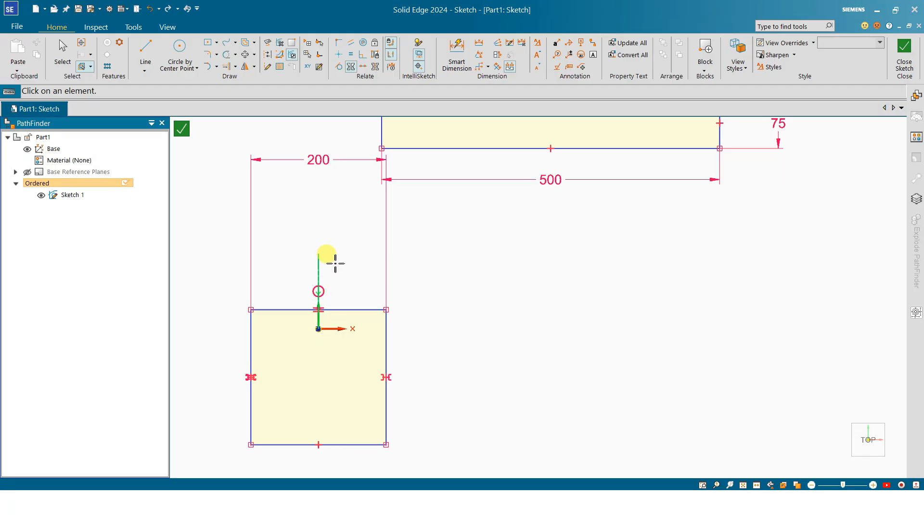
{"action": "key", "text": "Escape"}
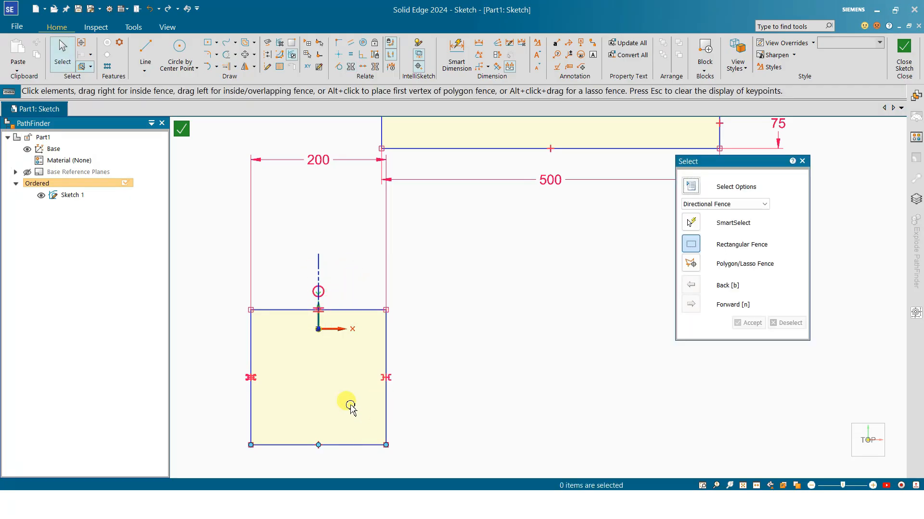
Set the X axis as the symmetry axis and make the square's upper and lower edges symmetric about it.
{"action": "left_click", "coordinate": [351, 68]}
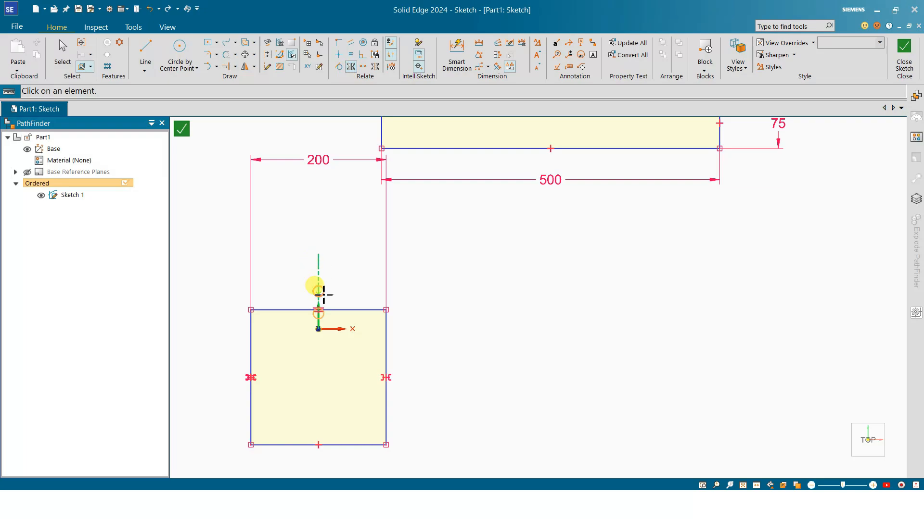
{"action": "key", "text": "Escape"}
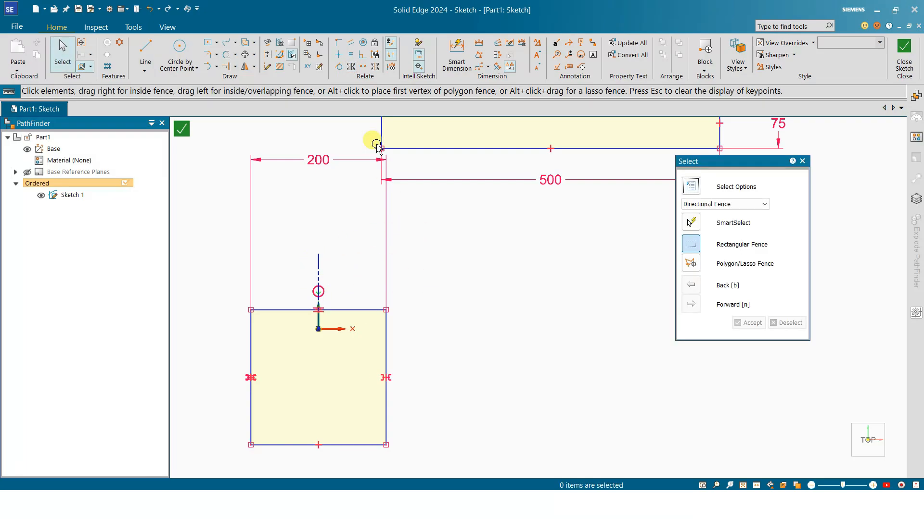
{"action": "left_click", "coordinate": [374, 68]}
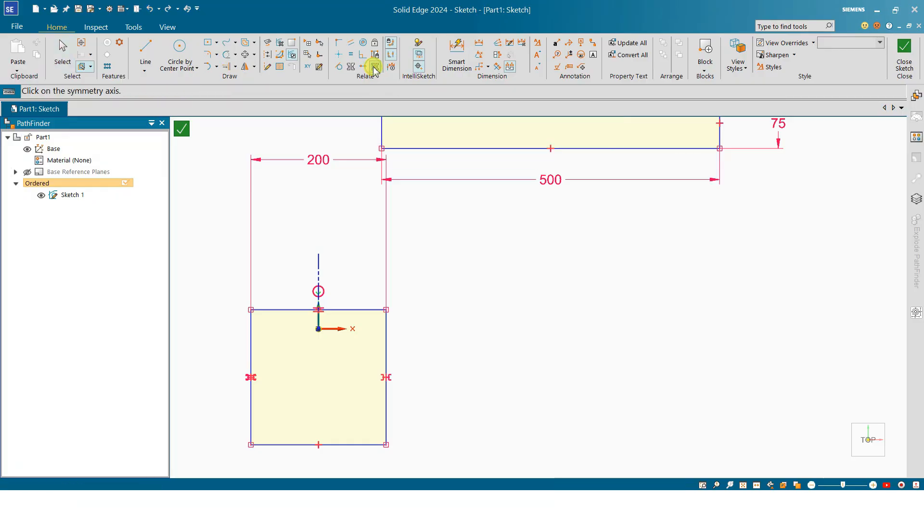
{"action": "left_click", "coordinate": [341, 329]}
{"action": "right_click", "coordinate": [535, 278]}
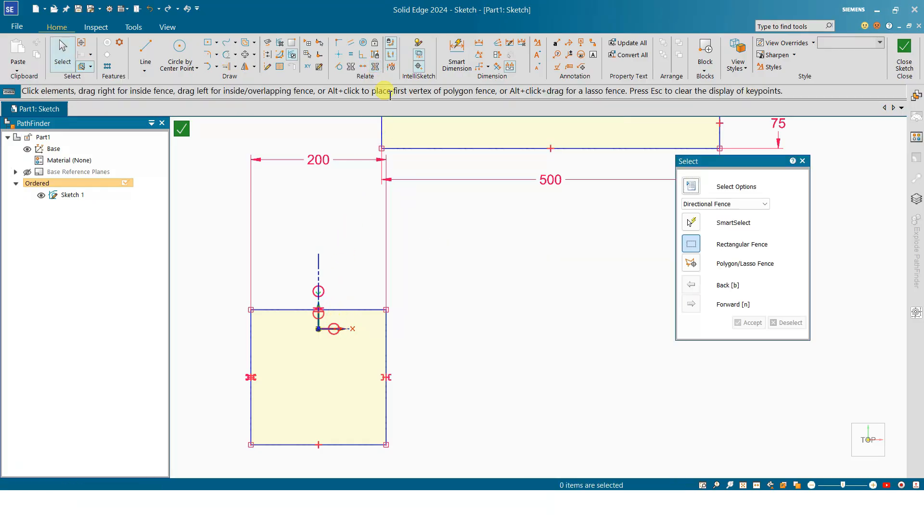
{"action": "left_click", "coordinate": [351, 67]}
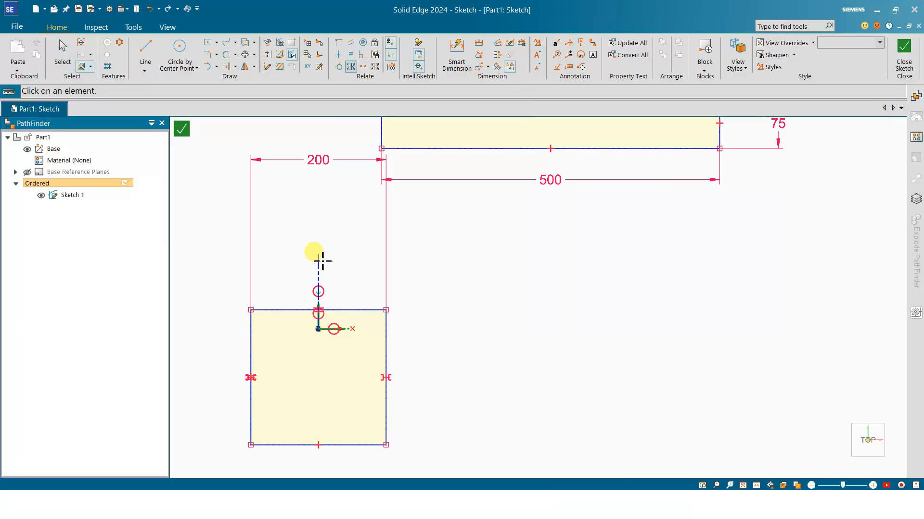
{"action": "left_click", "coordinate": [355, 444]}
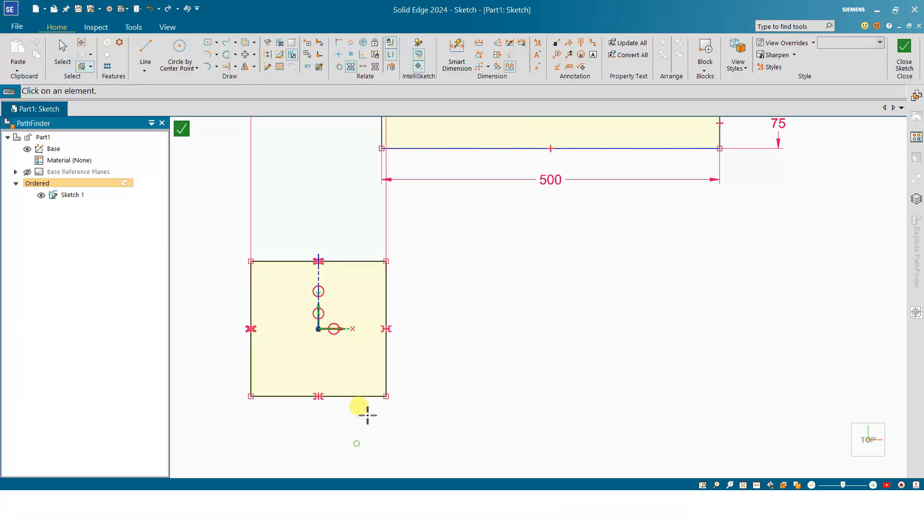
{"action": "right_click", "coordinate": [513, 291]}
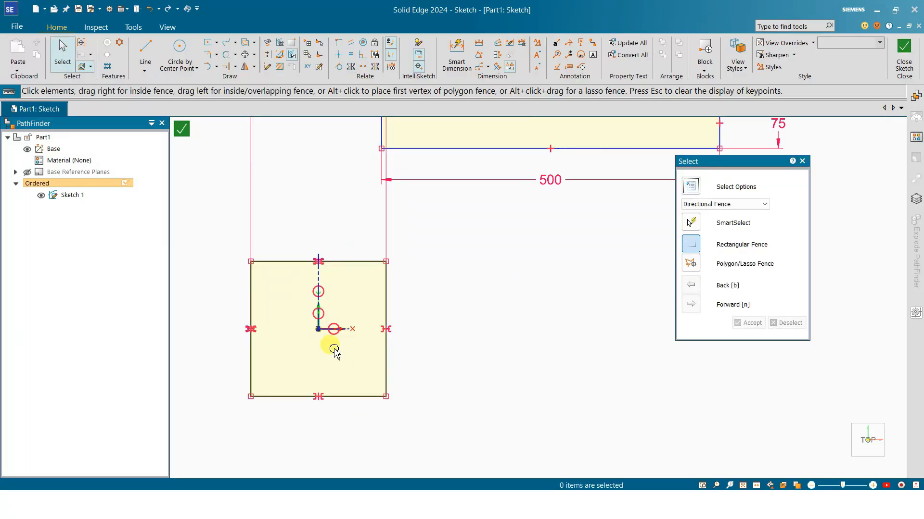
Delete the square around the origin together with its 200 mm dimension and symmetry relations.
{"action": "scroll", "coordinate": [403, 316], "scroll_direction": "down", "scroll_amount": 3}
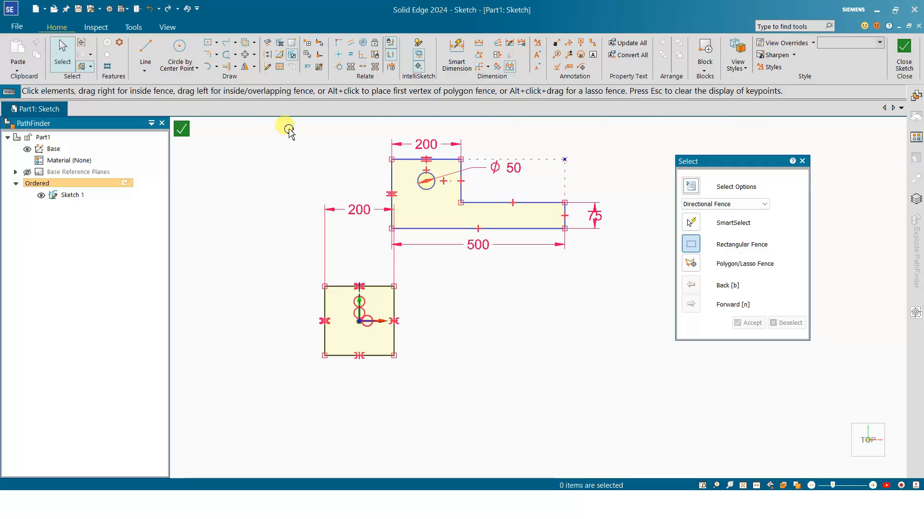
{"action": "left_click_drag", "start_coordinate": [260, 258], "coordinate": [460, 385]}
{"action": "key", "text": "Delete"}
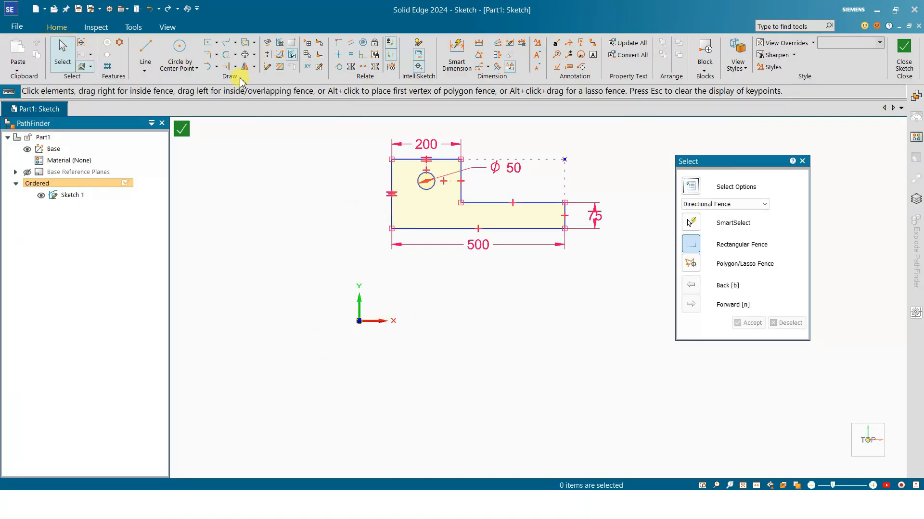
Draw a short horizontal line to the right of the L-profile, slightly above its lower leg.
{"action": "left_click", "coordinate": [145, 52]}
{"action": "left_click", "coordinate": [601, 192]}
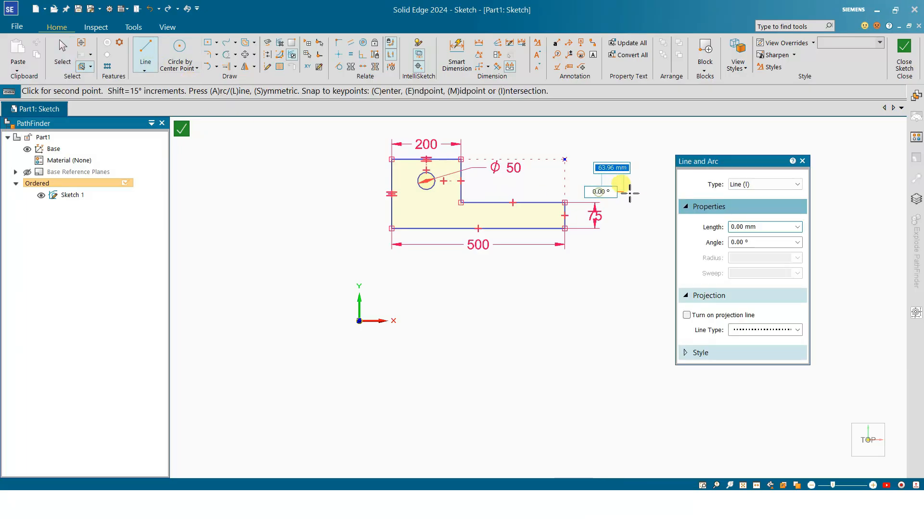
{"action": "left_click", "coordinate": [646, 191]}
{"action": "key", "text": "Escape"}
Dimension the separate horizontal line with Smart Dimension and set its length to 150 mm.
{"action": "left_click", "coordinate": [456, 54]}
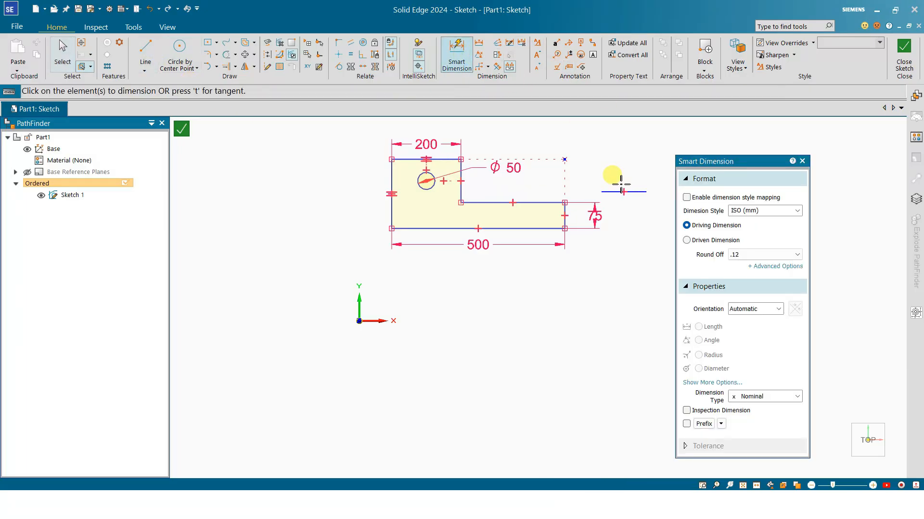
{"action": "left_click", "coordinate": [621, 191]}
{"action": "left_click", "coordinate": [624, 159]}
{"action": "type", "text": "150"}
{"action": "key", "text": "Return"}
{"action": "scroll", "coordinate": [618, 195], "scroll_direction": "up", "scroll_amount": 3}
{"action": "key", "text": "Escape"}
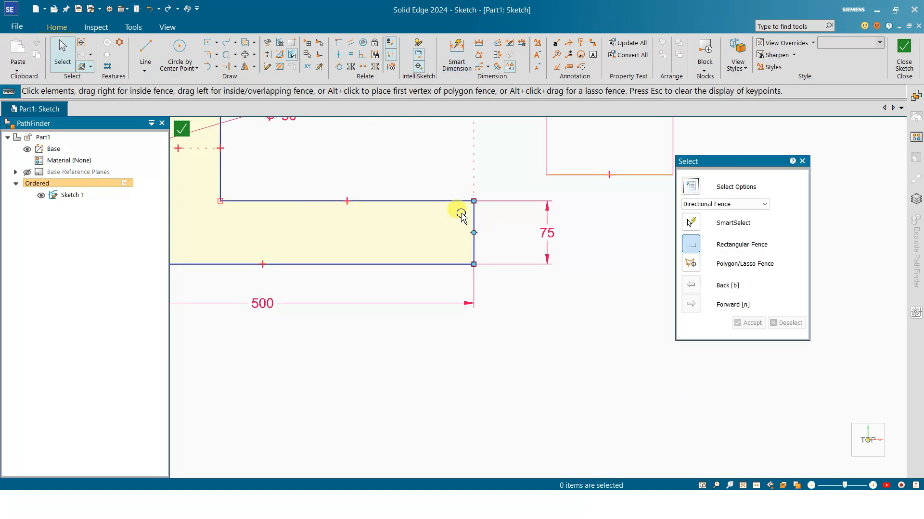
Make the 150 mm line collinear with the upper edge of the L-profile's lower leg using the Collinear relation, and delete the line.
{"action": "left_click", "coordinate": [362, 66]}
{"action": "left_click", "coordinate": [567, 175]}
{"action": "left_click", "coordinate": [472, 199]}
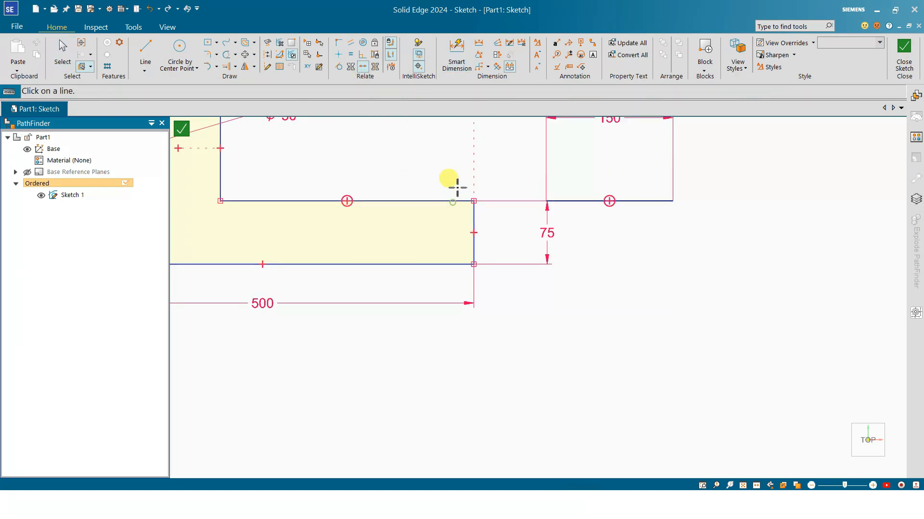
{"action": "key", "text": "Escape"}
{"action": "left_click", "coordinate": [573, 207]}
{"action": "key", "text": "Delete"}
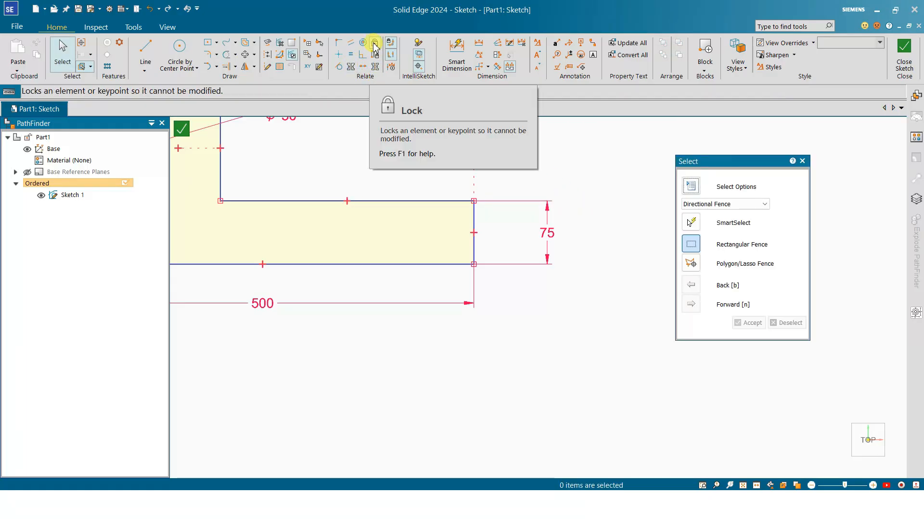
Draw a rectangle by center in the empty area below the L-profile.
{"action": "scroll", "coordinate": [380, 135], "scroll_direction": "down", "scroll_amount": 3}
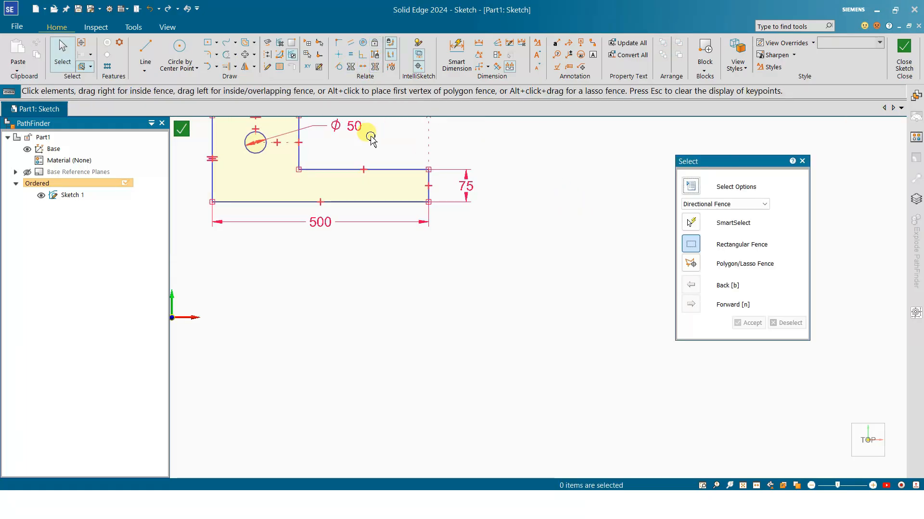
{"action": "left_click", "coordinate": [208, 42]}
{"action": "left_click", "coordinate": [438, 306]}
{"action": "key", "text": "Escape"}
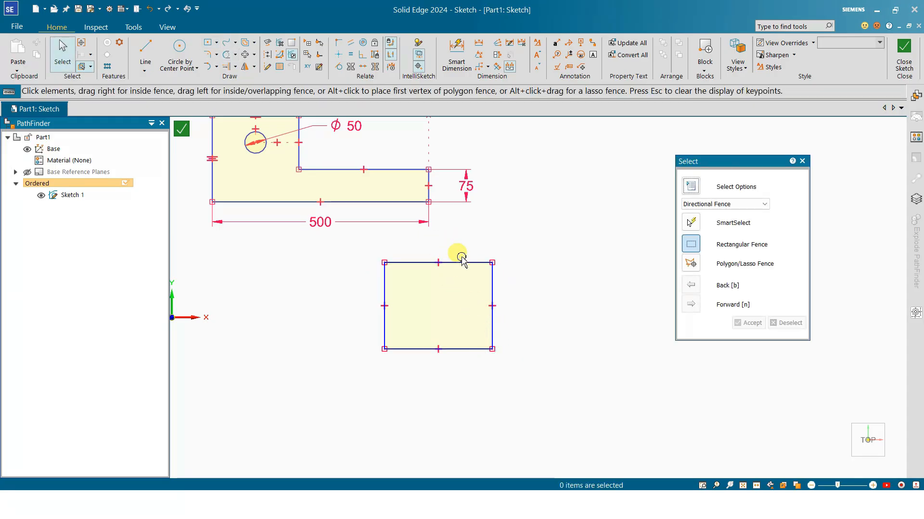
Fence the whole rectangle to fix it with the Lock relation, and delete the rectangle.
{"action": "left_click", "coordinate": [374, 42]}
{"action": "left_click_drag", "start_coordinate": [351, 245], "coordinate": [596, 385]}
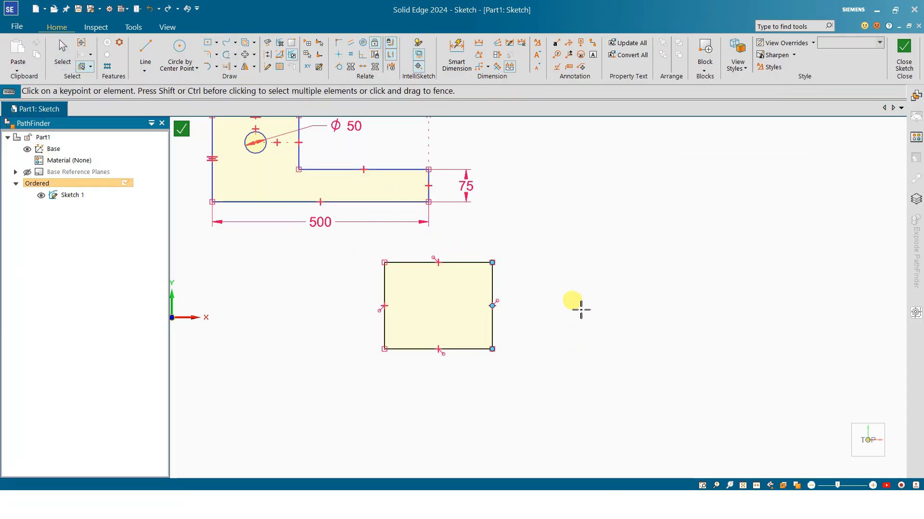
{"action": "key", "text": "Escape"}
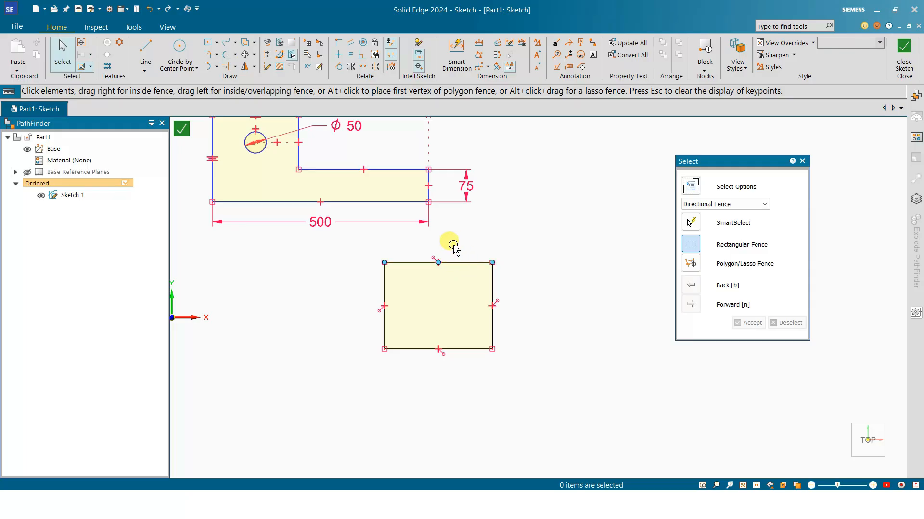
{"action": "left_click_drag", "start_coordinate": [353, 240], "coordinate": [509, 393]}
{"action": "key", "text": "Delete"}
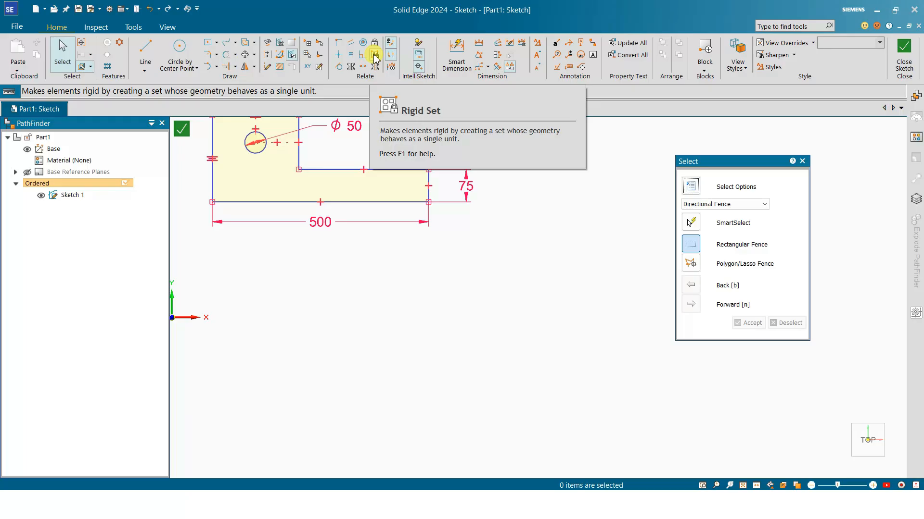
Draw two separate rectangles by center below the L-profile, a larger one and a smaller, flatter one to its lower right.
{"action": "scroll", "coordinate": [402, 259], "scroll_direction": "down", "scroll_amount": 3}
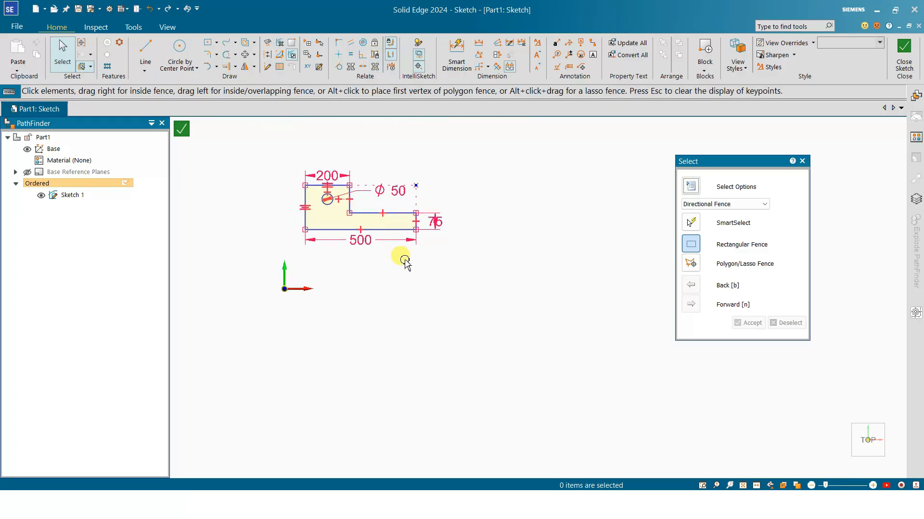
{"action": "left_click", "coordinate": [209, 43]}
{"action": "left_click", "coordinate": [405, 339]}
{"action": "left_click", "coordinate": [467, 375]}
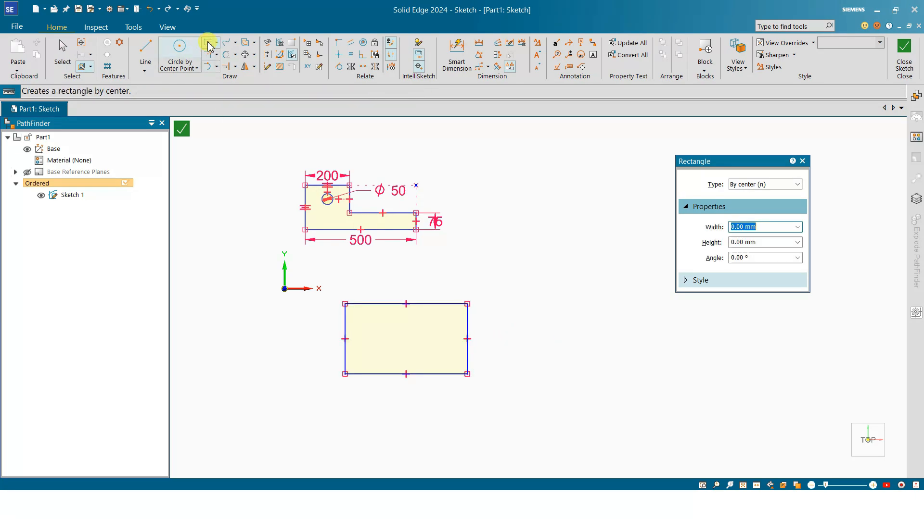
{"action": "left_click", "coordinate": [565, 418]}
{"action": "left_click", "coordinate": [616, 435]}
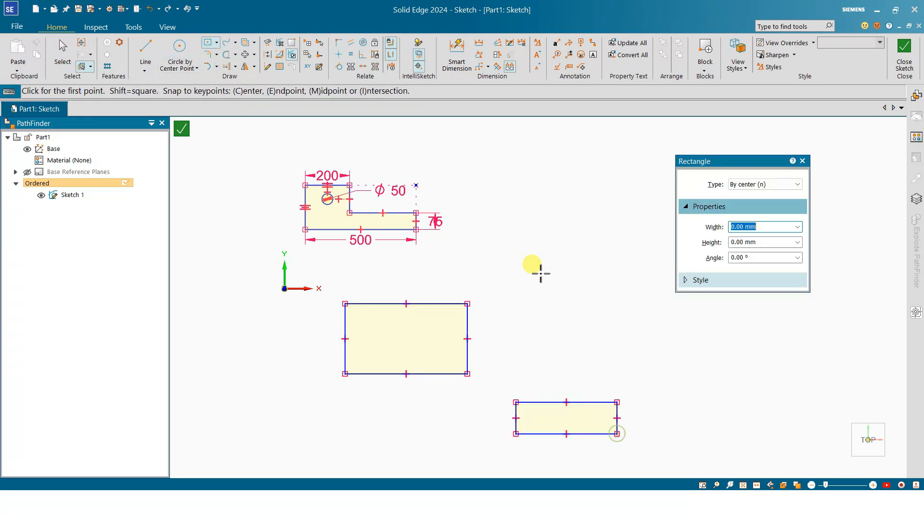
{"action": "key", "text": "Escape"}
{"action": "scroll", "coordinate": [539, 273], "scroll_direction": "down", "scroll_amount": 3}
{"action": "scroll", "coordinate": [538, 272], "scroll_direction": "up", "scroll_amount": 3}
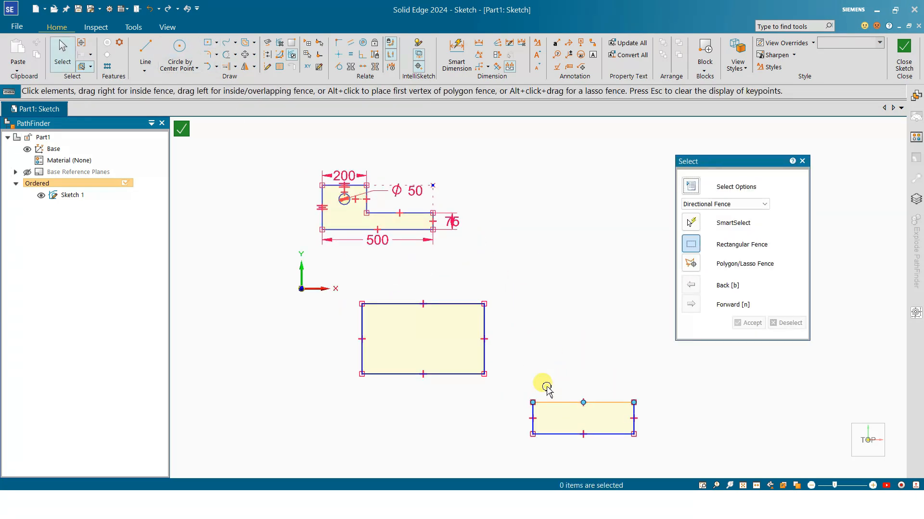
Lock both rectangles together with the Lock relation, and undo the lock.
{"action": "left_click", "coordinate": [375, 42]}
{"action": "left_click_drag", "start_coordinate": [461, 404], "coordinate": [498, 419]}
{"action": "key", "text": "Escape"}
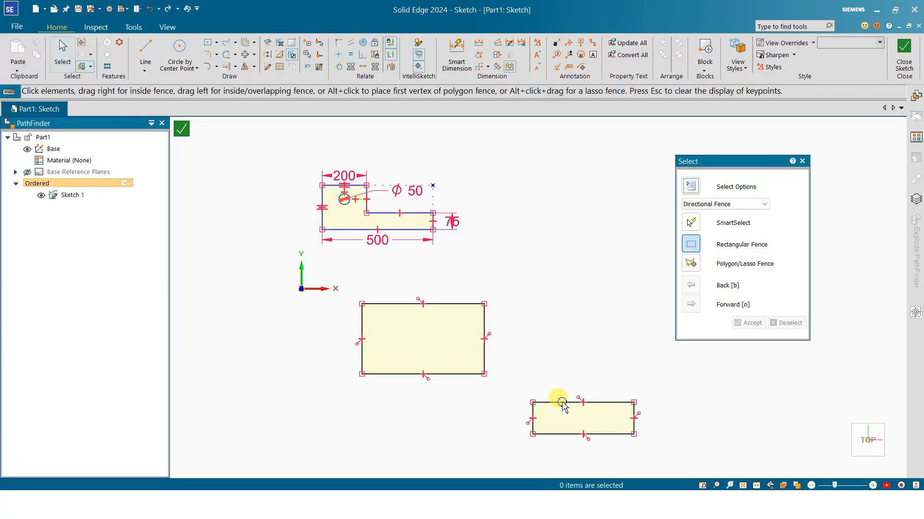
{"action": "left_click", "coordinate": [543, 402]}
{"action": "left_click", "coordinate": [534, 361]}
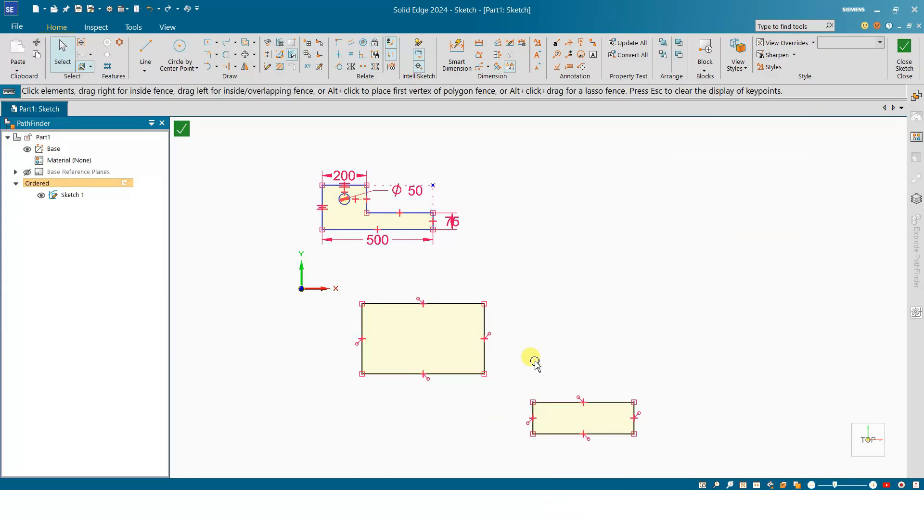
{"action": "key", "text": "ctrl+z"}
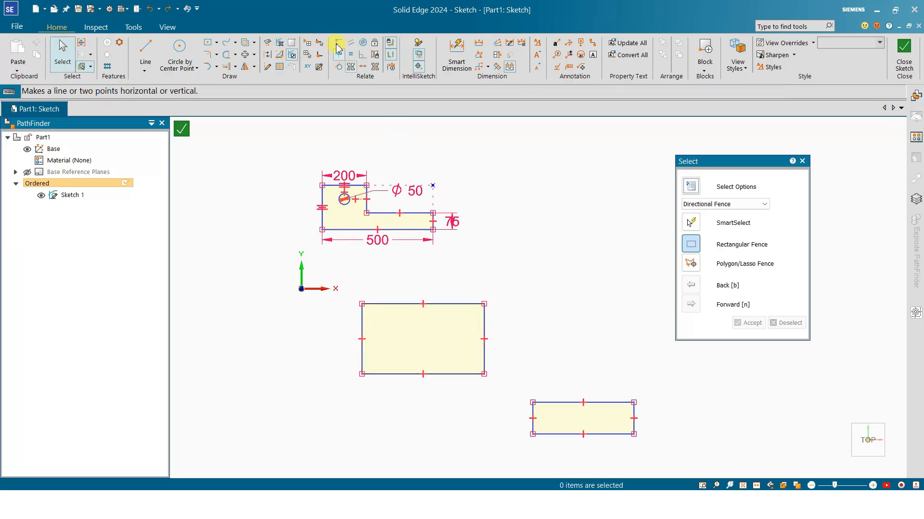
Dimension the larger rectangle's upper edge with Smart Dimension and set it to 500 mm.
{"action": "left_click", "coordinate": [455, 54]}
{"action": "left_click", "coordinate": [450, 303]}
{"action": "left_click", "coordinate": [461, 292]}
{"action": "type", "text": "500"}
{"action": "key", "text": "Return"}
{"action": "key", "text": "Escape"}
Make the larger rectangle's upper and left edges equal with the Equal relation.
{"action": "left_click", "coordinate": [395, 303]}
{"action": "left_click", "coordinate": [373, 320]}
{"action": "key", "text": "Escape"}
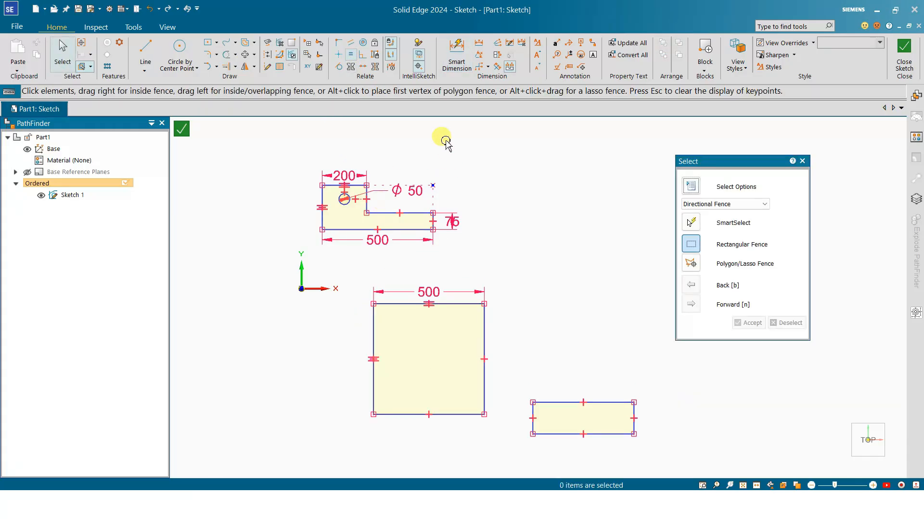
Dimension the smaller rectangle with Smart Dimension to a width of 450 mm and a height of 100 mm.
{"action": "left_click", "coordinate": [457, 54]}
{"action": "left_click", "coordinate": [553, 403]}
{"action": "left_click", "coordinate": [557, 384]}
{"action": "type", "text": "450"}
{"action": "key", "text": "Return"}
{"action": "left_click", "coordinate": [457, 54]}
{"action": "left_click", "coordinate": [535, 421]}
{"action": "left_click", "coordinate": [520, 413]}
{"action": "type", "text": "1"}
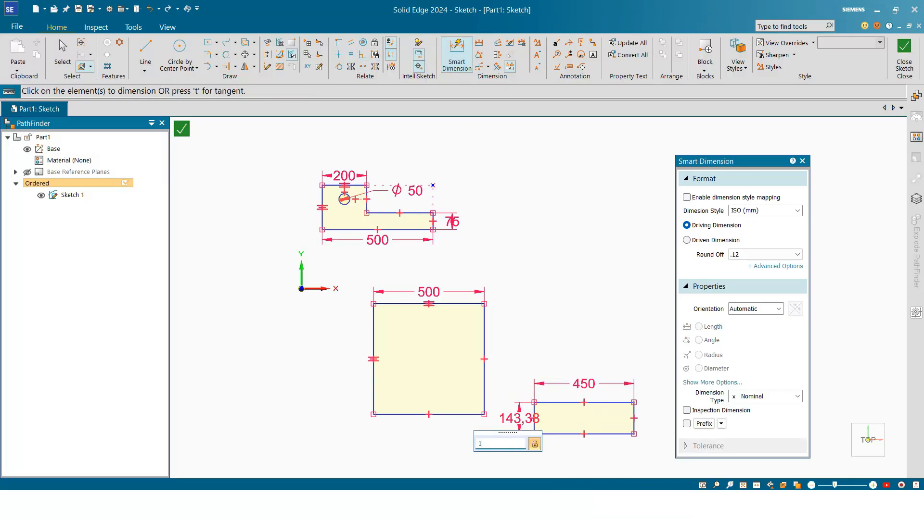
{"action": "type", "text": "00"}
{"action": "key", "text": "Return"}
{"action": "left_click", "coordinate": [482, 275]}
{"action": "key", "text": "Escape"}
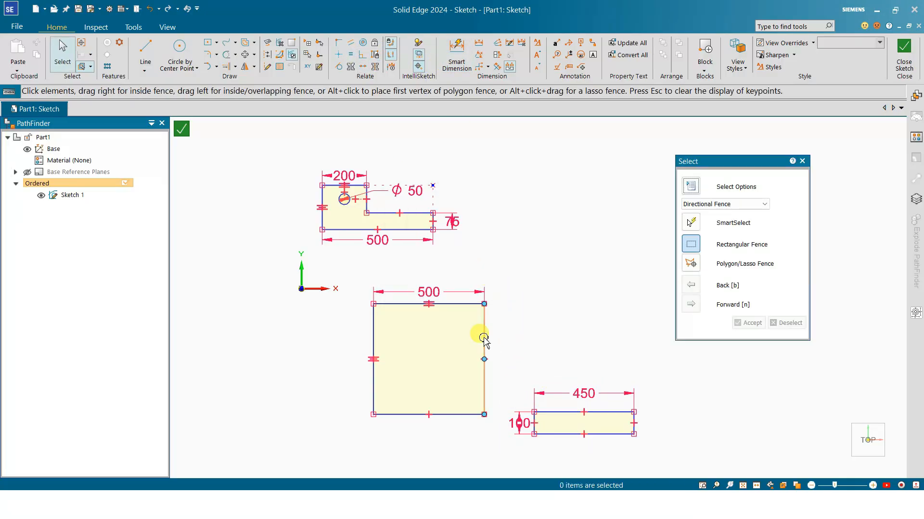
Move the 500 mm square down and to the left, and reposition the smaller rectangle separately beside it.
{"action": "left_click", "coordinate": [483, 338]}
{"action": "left_click_drag", "start_coordinate": [483, 304], "coordinate": [465, 350]}
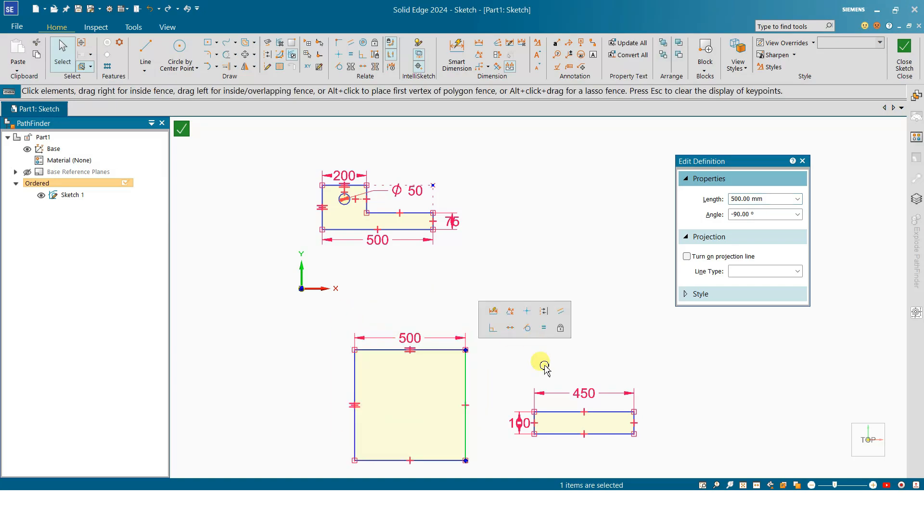
{"action": "left_click", "coordinate": [536, 434]}
{"action": "left_click_drag", "start_coordinate": [538, 434], "coordinate": [510, 395]}
{"action": "left_click", "coordinate": [533, 286]}
{"action": "scroll", "coordinate": [529, 287], "scroll_direction": "down", "scroll_amount": 3}
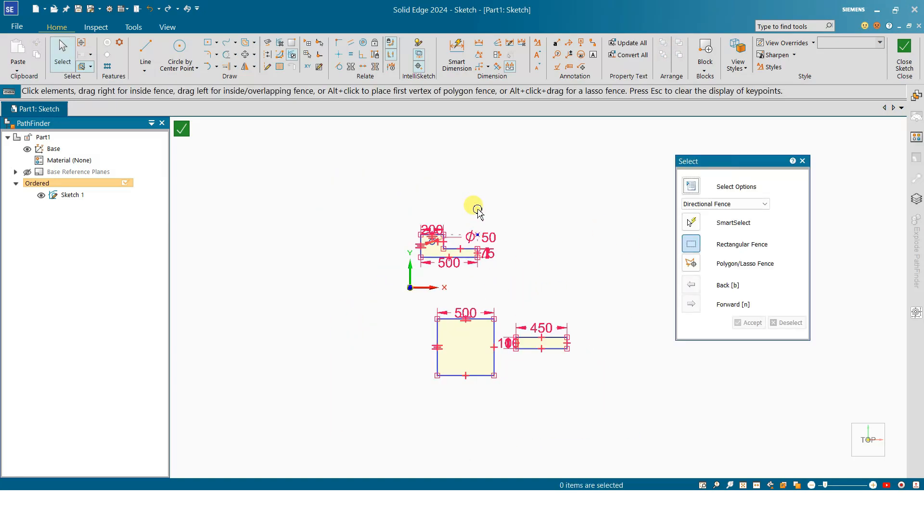
Combine the square, the smaller rectangle and their dimensions into one Rigid Set.
{"action": "left_click", "coordinate": [375, 55]}
{"action": "left_click_drag", "start_coordinate": [390, 305], "coordinate": [656, 433]}
{"action": "right_click", "coordinate": [637, 287]}
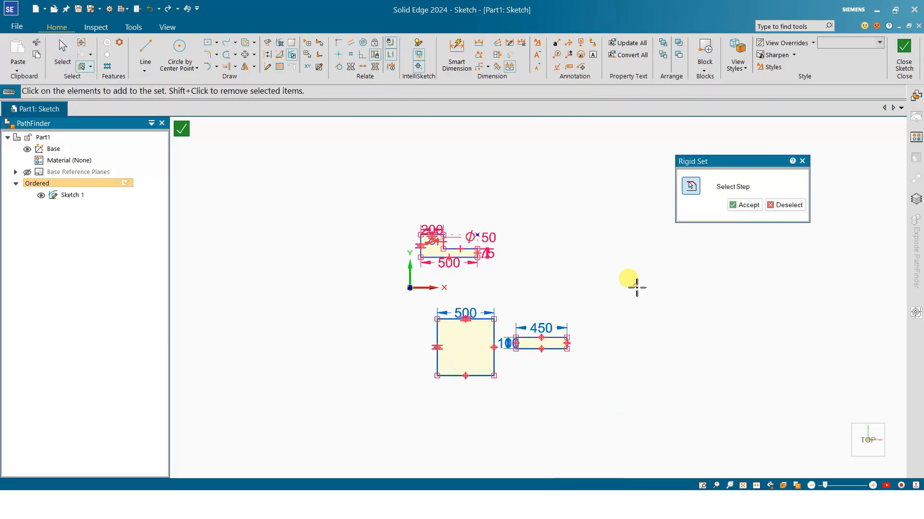
{"action": "key", "text": "Escape"}
Delete the square's width dimension and the smaller rectangle's height dimension from the rigid geometry.
{"action": "left_click", "coordinate": [437, 360]}
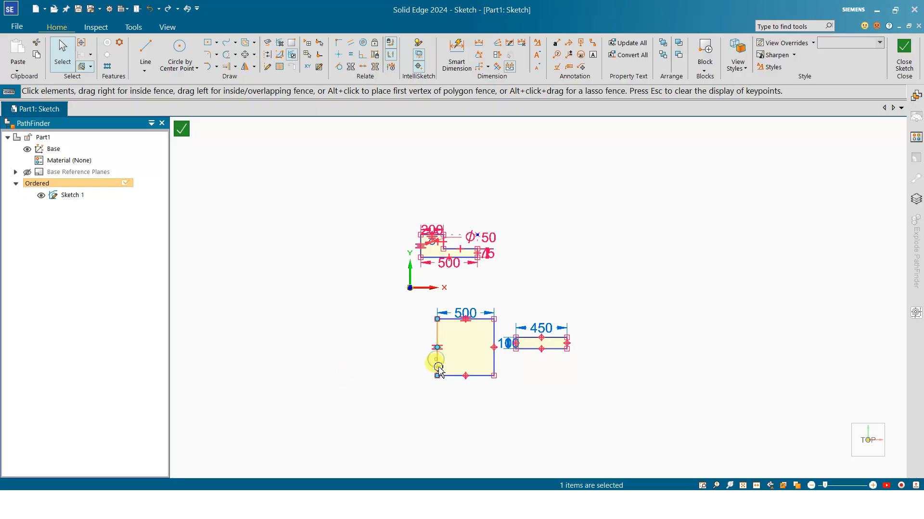
{"action": "scroll", "coordinate": [439, 369], "scroll_direction": "up", "scroll_amount": 4}
{"action": "key", "text": "Escape"}
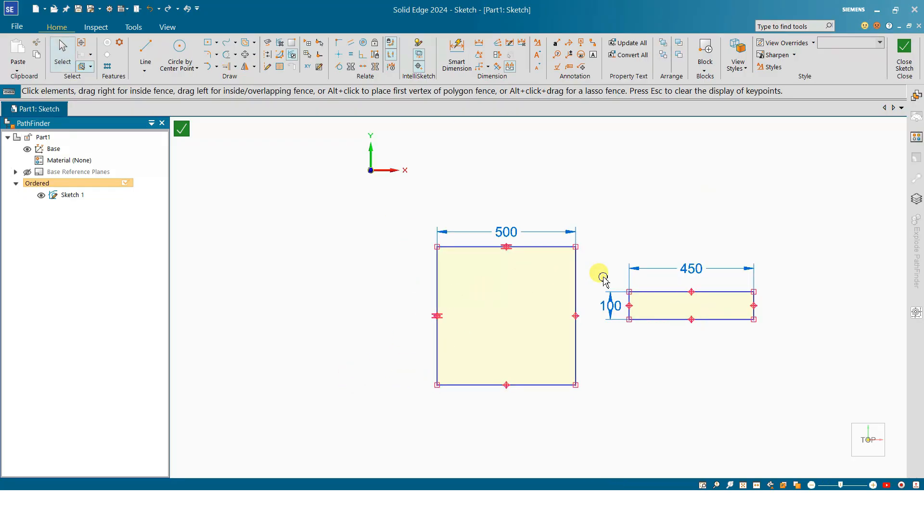
{"action": "left_click", "coordinate": [518, 229]}
{"action": "key", "text": "Delete"}
{"action": "left_click", "coordinate": [609, 303]}
{"action": "key", "text": "Delete"}
Move the rigid set to the left as one unit, and delete both of its rectangles.
{"action": "left_click", "coordinate": [437, 350]}
{"action": "left_click_drag", "start_coordinate": [427, 381], "coordinate": [277, 388]}
{"action": "scroll", "coordinate": [521, 220], "scroll_direction": "down", "scroll_amount": 3}
{"action": "left_click", "coordinate": [253, 230]}
{"action": "left_click_drag", "start_coordinate": [266, 224], "coordinate": [604, 404]}
{"action": "key", "text": "Delete"}
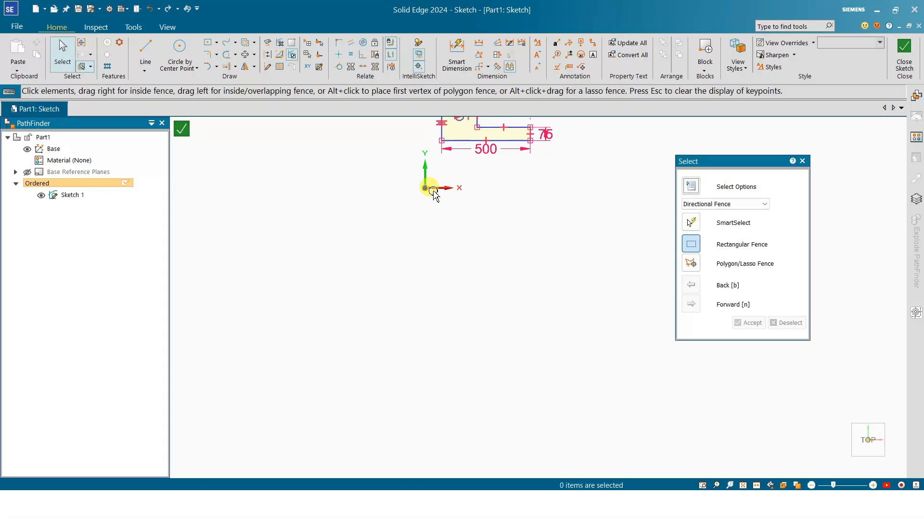
Examine the auto-dimension, relationship and cursor settings of IntelliSketch, and leave them without applying changes.
{"action": "left_click", "coordinate": [417, 49]}
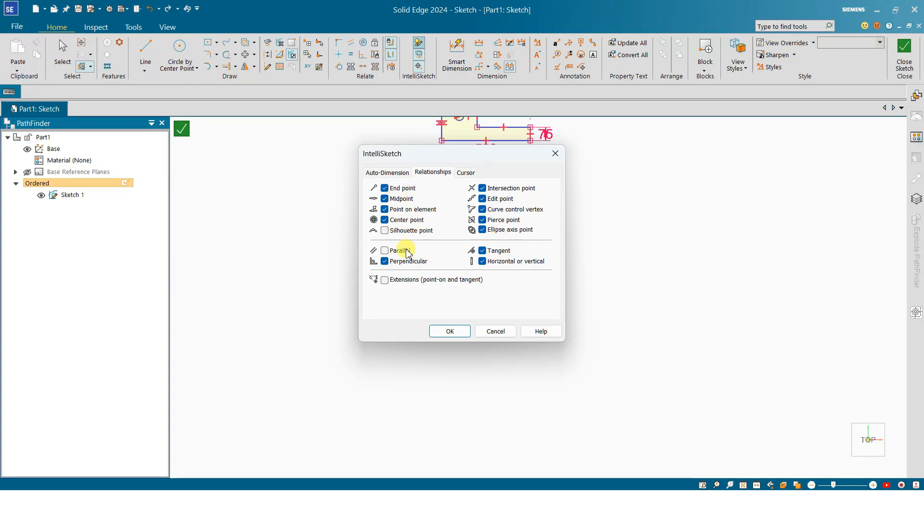
{"action": "left_click", "coordinate": [383, 173]}
{"action": "left_click", "coordinate": [441, 176]}
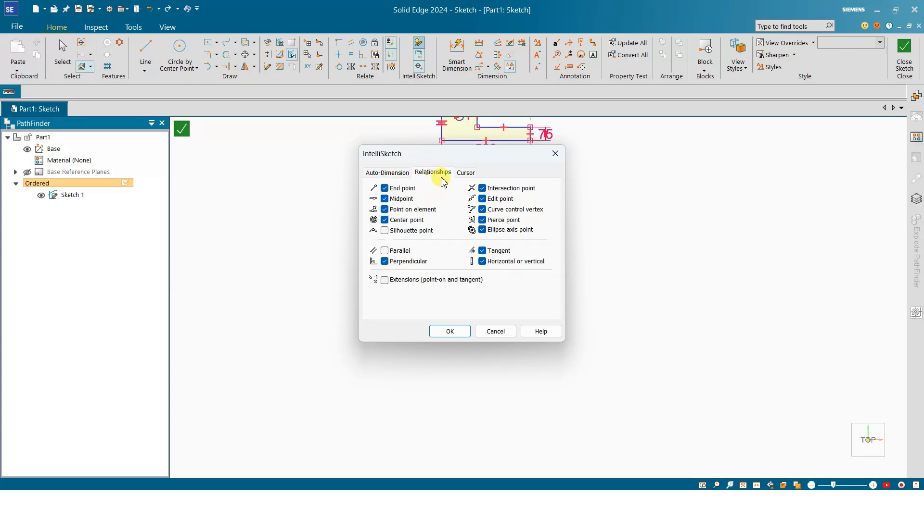
{"action": "left_click", "coordinate": [465, 173]}
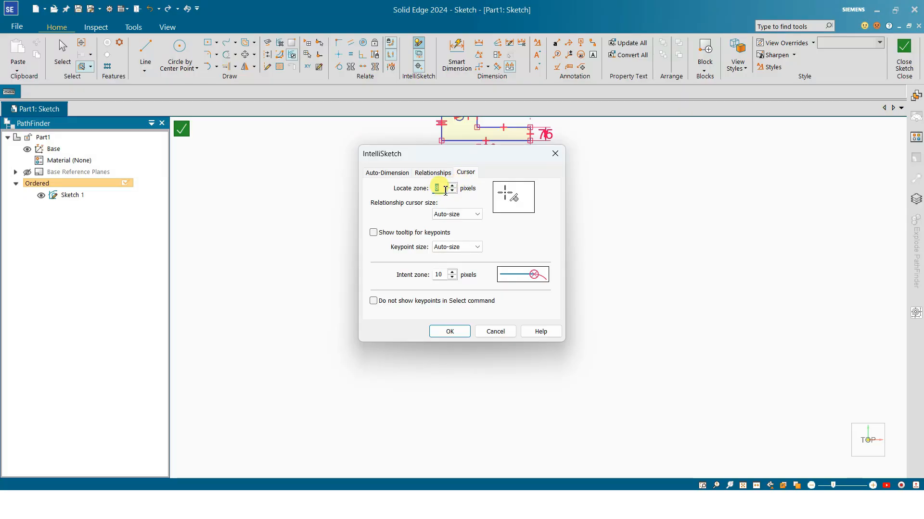
{"action": "left_click", "coordinate": [495, 332]}
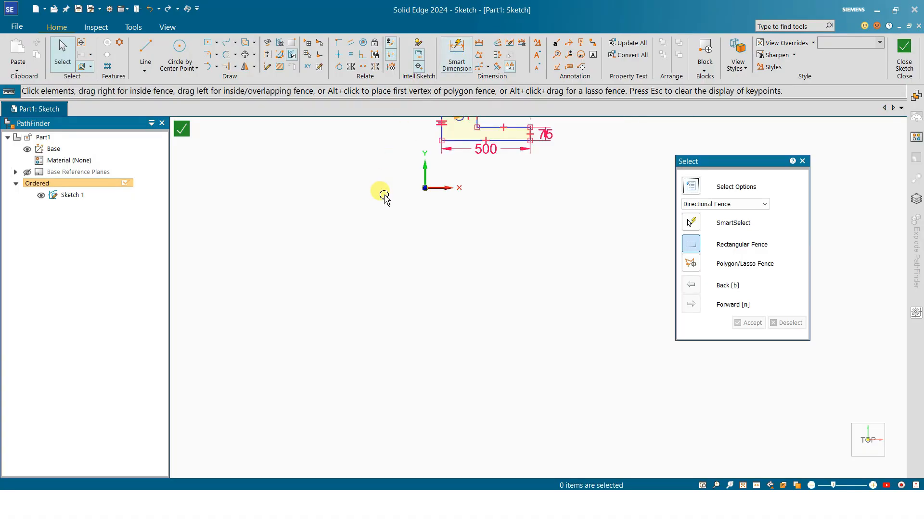
Close the L-profile sketch and finish it, returning to the ordered part environment.
{"action": "scroll", "coordinate": [381, 181], "scroll_direction": "down", "scroll_amount": 2}
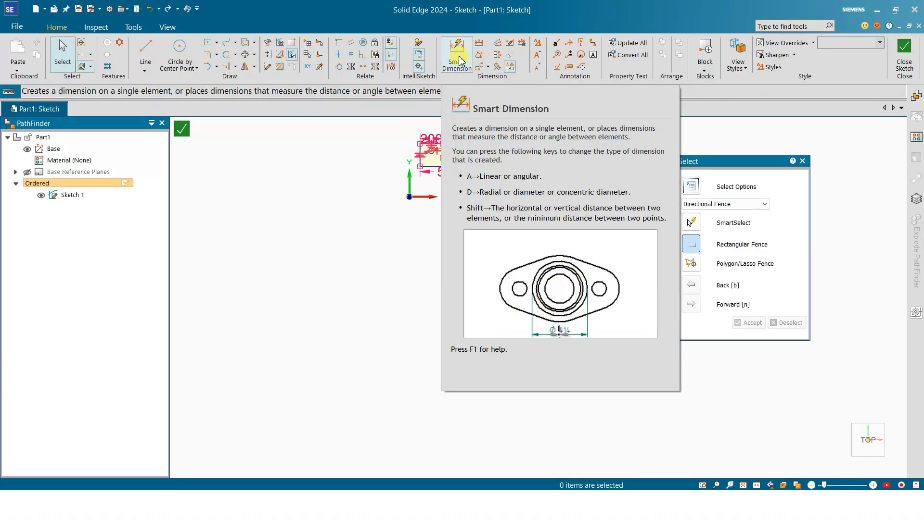
{"action": "scroll", "coordinate": [443, 217], "scroll_direction": "up", "scroll_amount": 4}
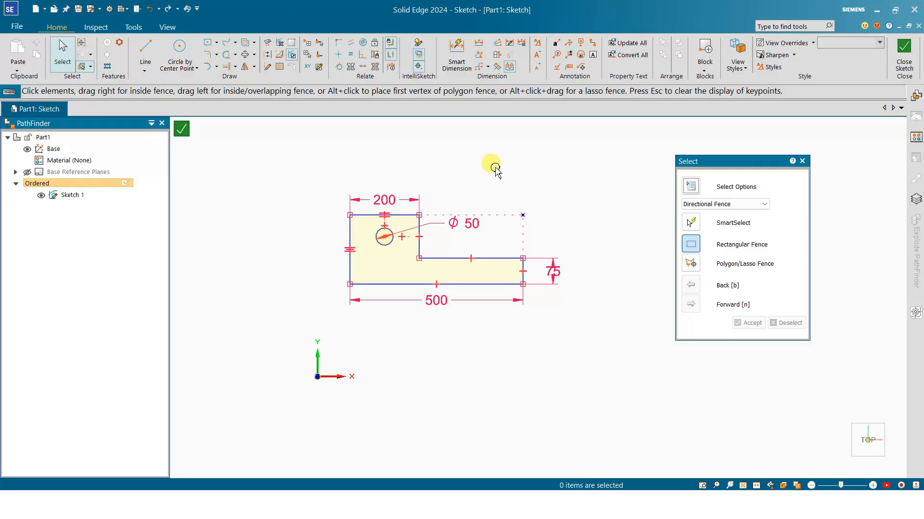
{"action": "left_click", "coordinate": [902, 57]}
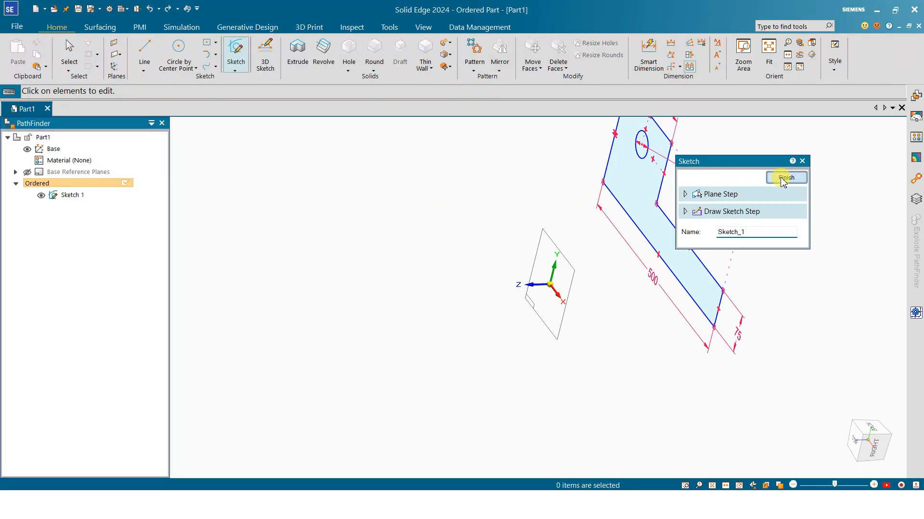
{"action": "left_click", "coordinate": [784, 177]}
{"action": "scroll", "coordinate": [448, 212], "scroll_direction": "down", "scroll_amount": 4}
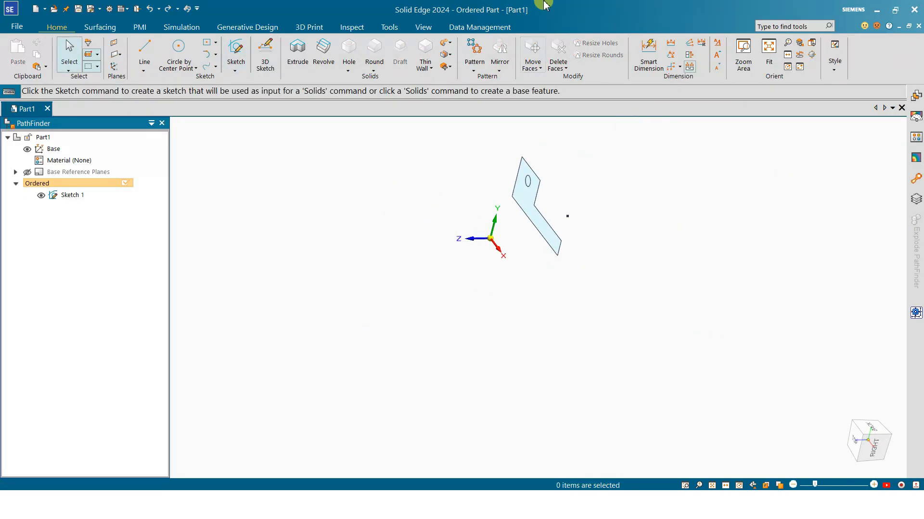